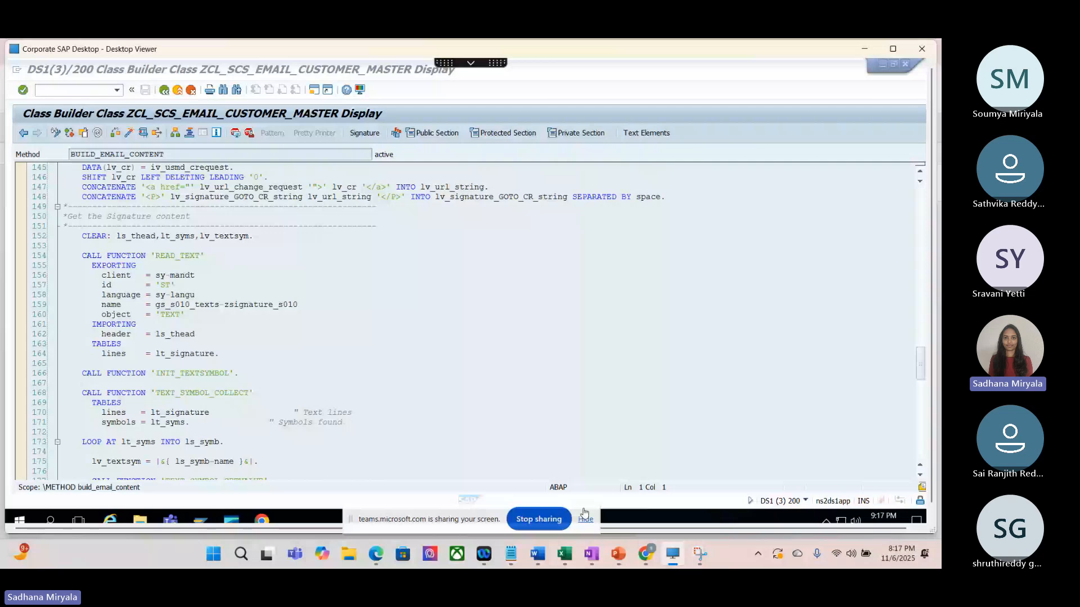
# Step: Launch the rule-based workflow transaction USMD_SSW_RULE in a new session
pyautogui.click(585, 518)
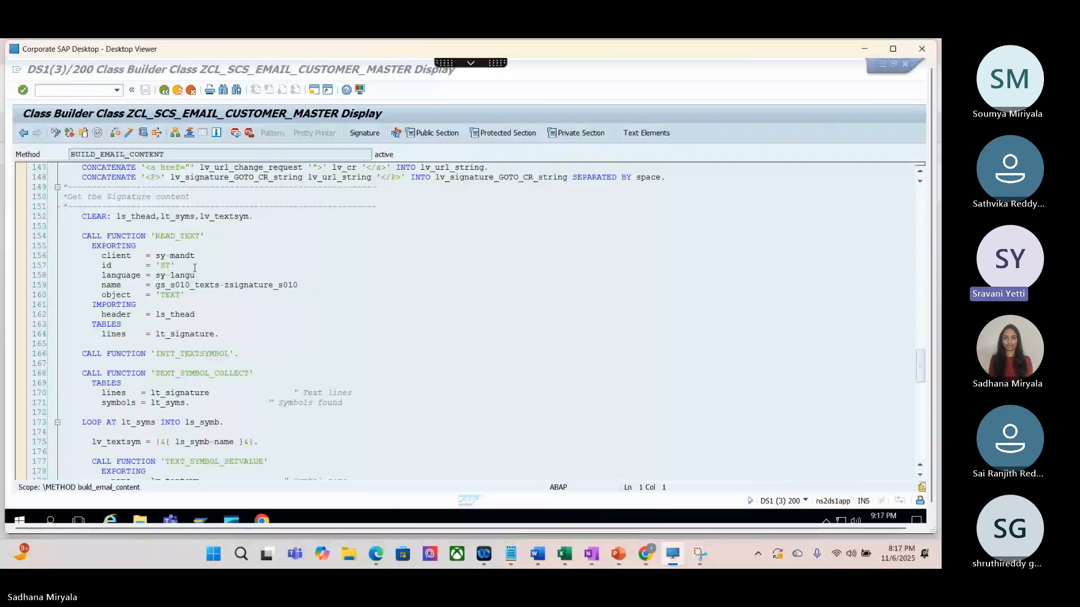
pyautogui.click(100, 90)
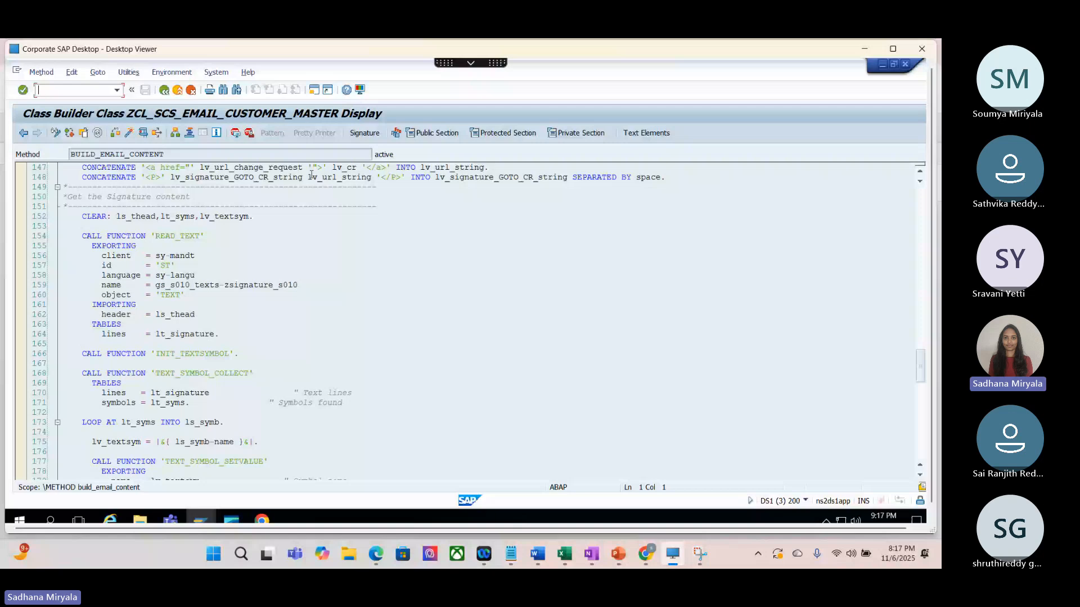
pyautogui.write('/ousmd_ssw_rule')
pyautogui.press('Return')
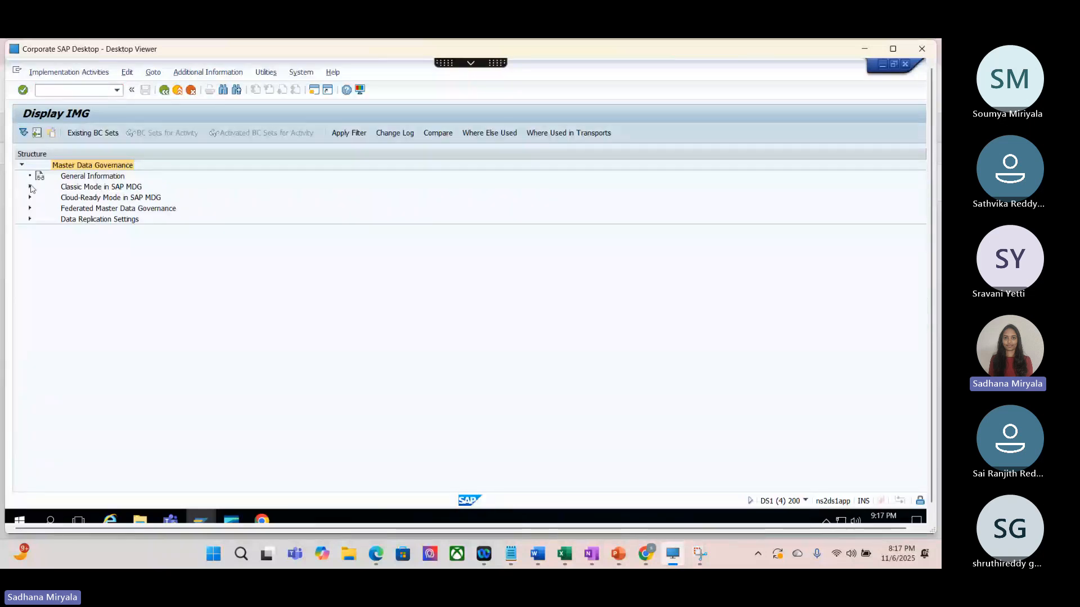
# Step: Under Classic Mode, Central Governance, General Settings, Process Modeling, Change Requests, open the Type of Change Request view, accepting display-only access
pyautogui.click(30, 187)
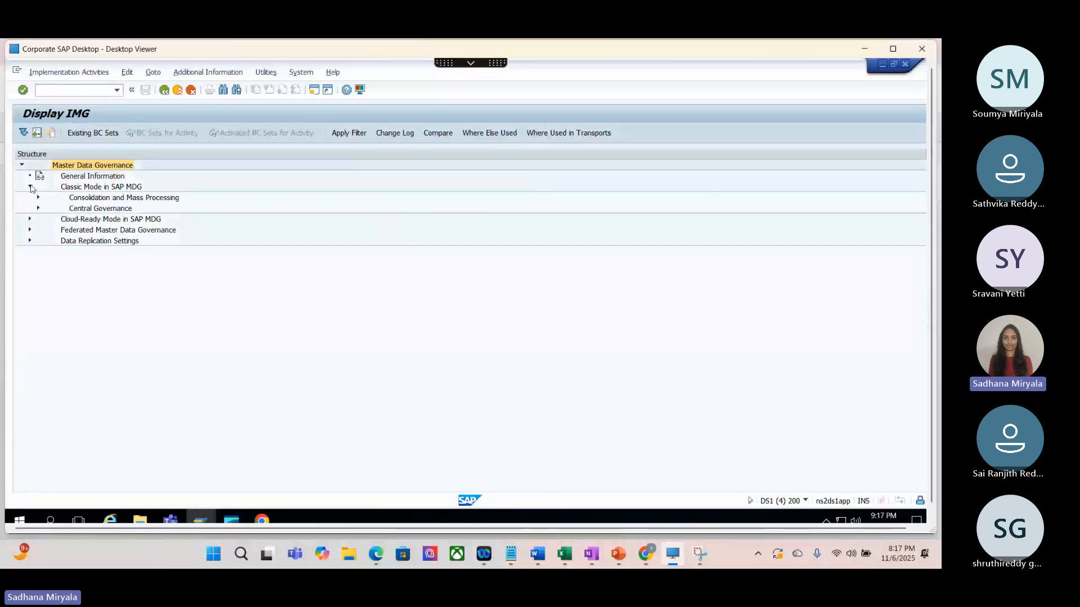
pyautogui.click(38, 208)
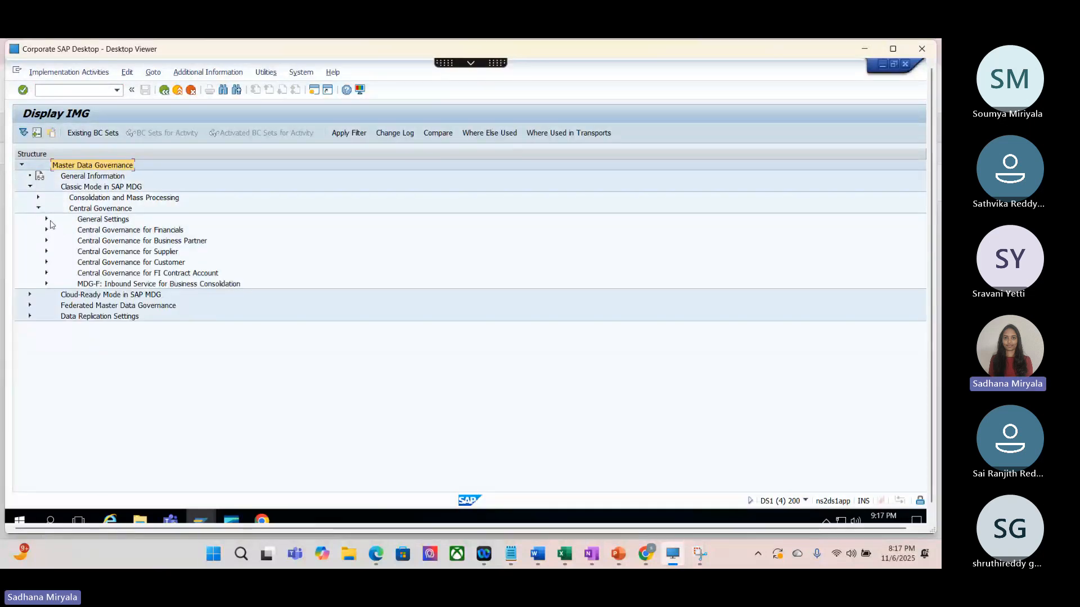
pyautogui.click(46, 219)
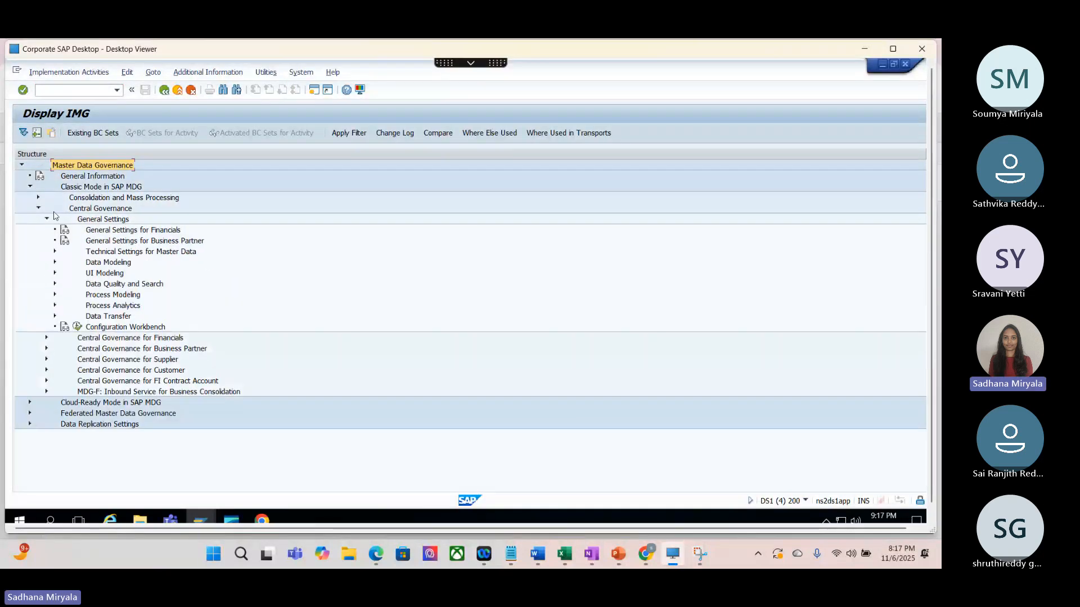
pyautogui.click(55, 294)
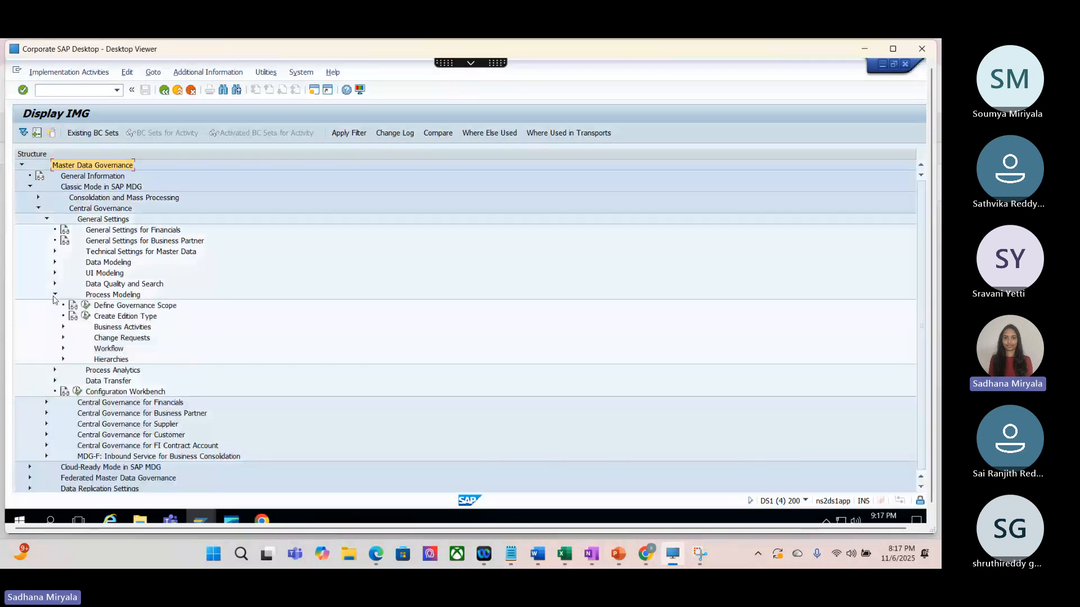
pyautogui.click(63, 338)
pyautogui.click(93, 360)
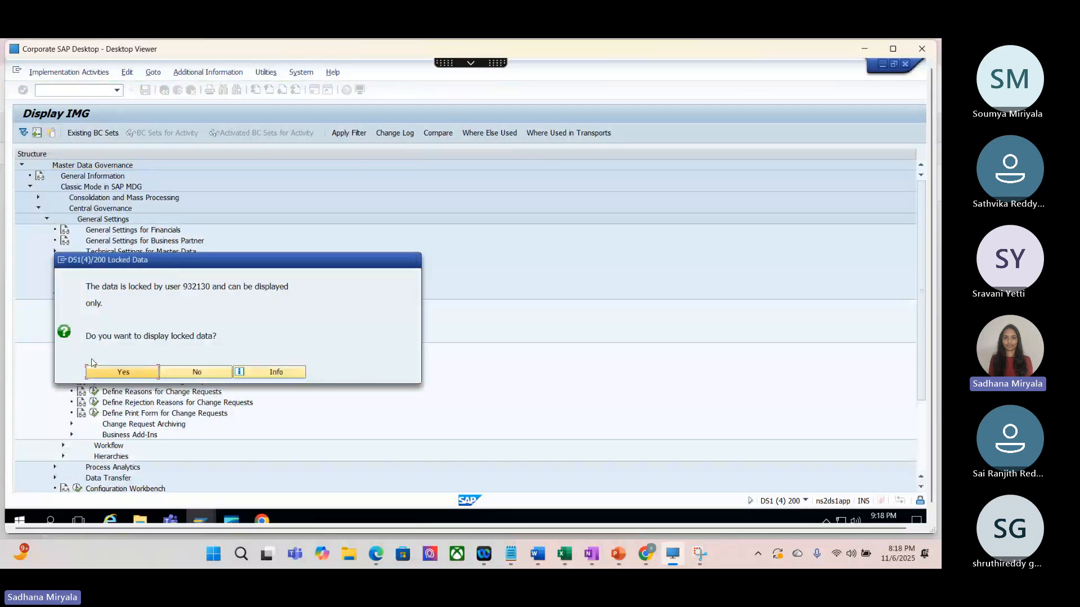
pyautogui.click(136, 374)
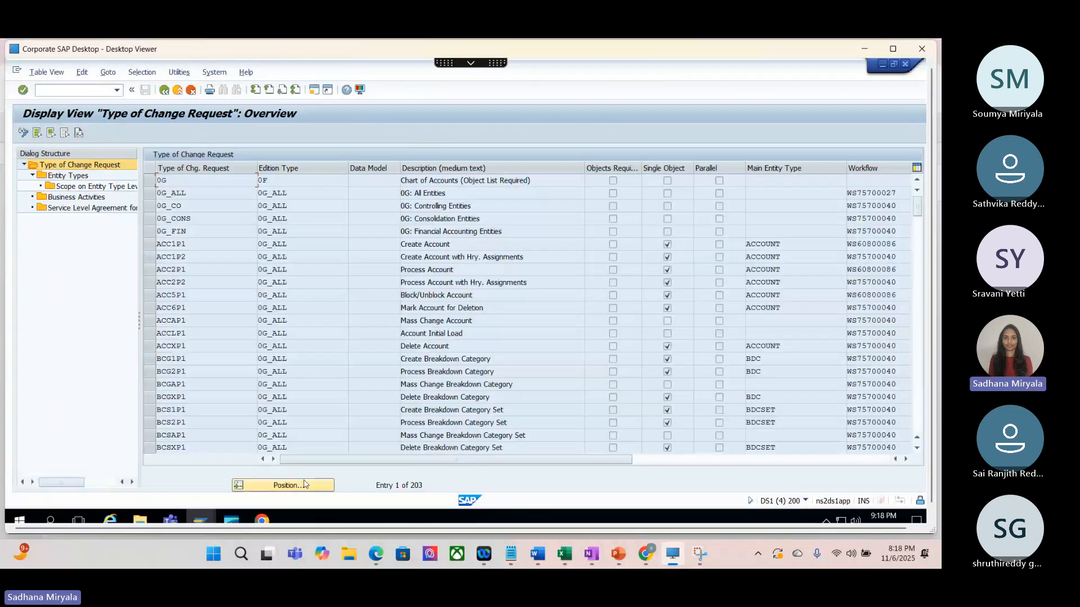
# Step: Position the change request type list at the ZCUS entries and copy the type ID ZCUSBLT1
pyautogui.click(304, 483)
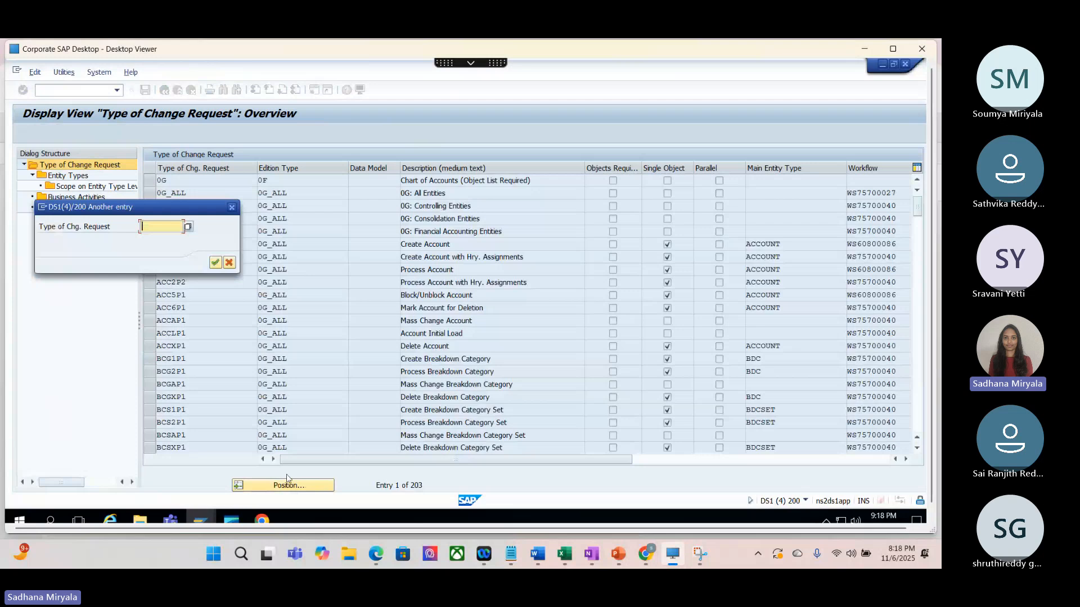
pyautogui.press('Escape')
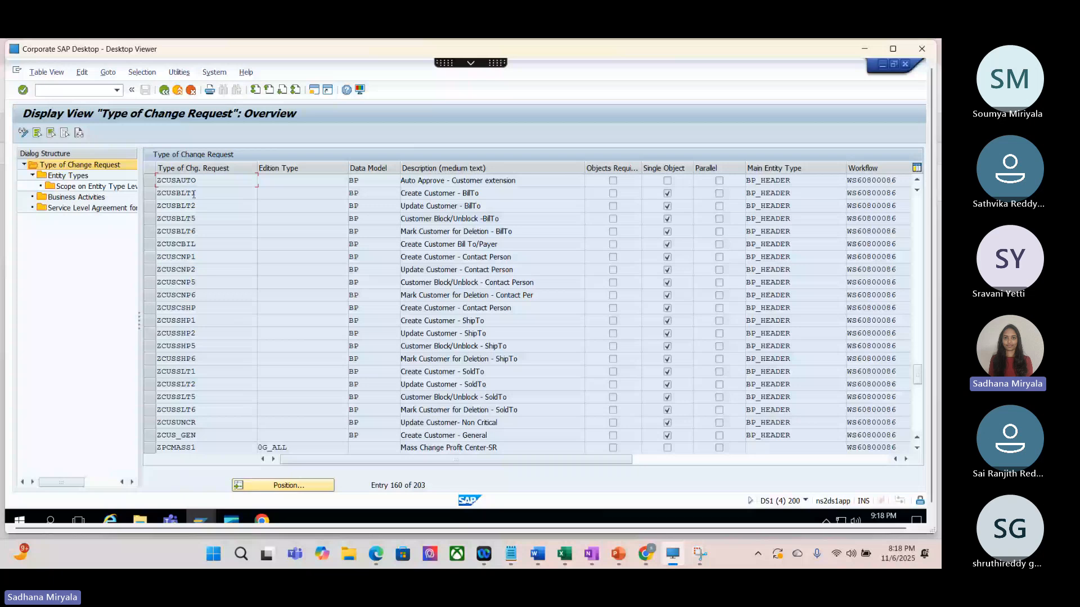
pyautogui.moveTo(193, 194); pyautogui.dragTo(146, 200)
pyautogui.hotkey('ctrl', 'c')
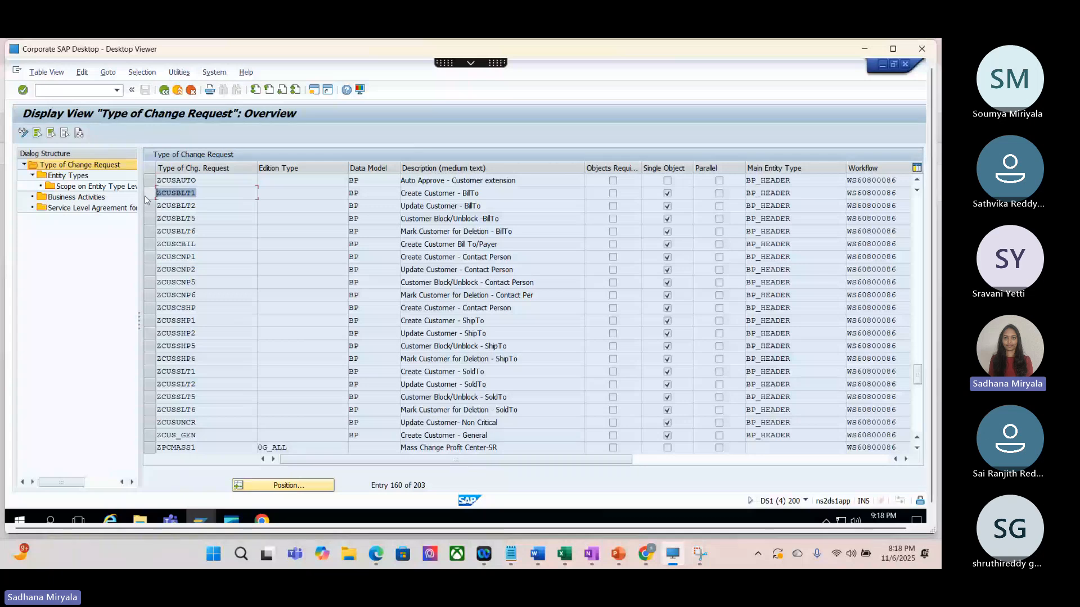
pyautogui.click(197, 195)
# Step: Display the entity types assigned to change request type ZCUSBLT1 and select the BP_HEADER row
pyautogui.doubleClick(68, 177)
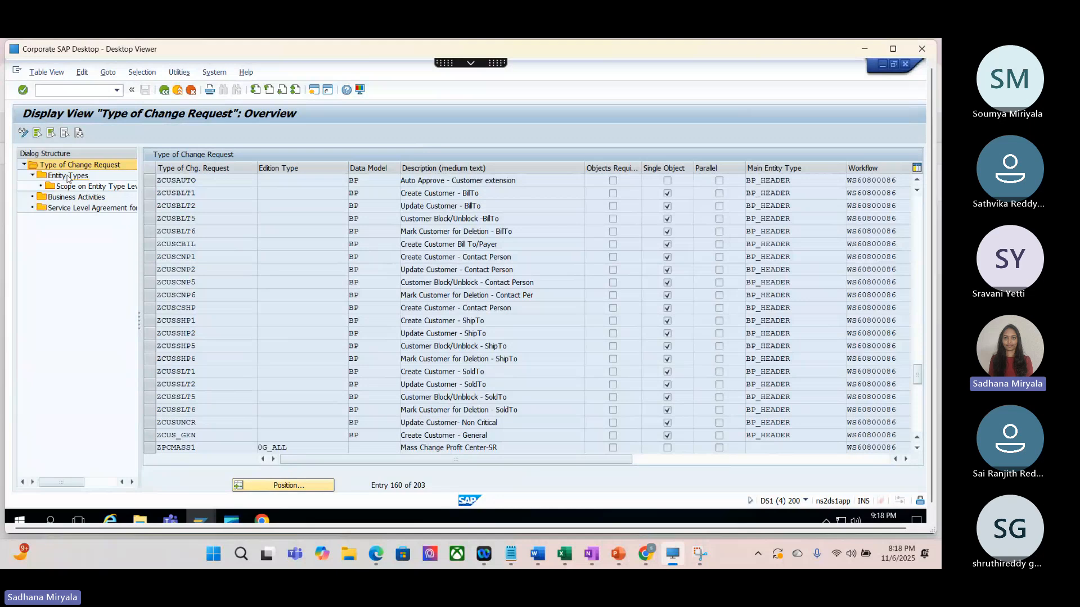
pyautogui.click(155, 194)
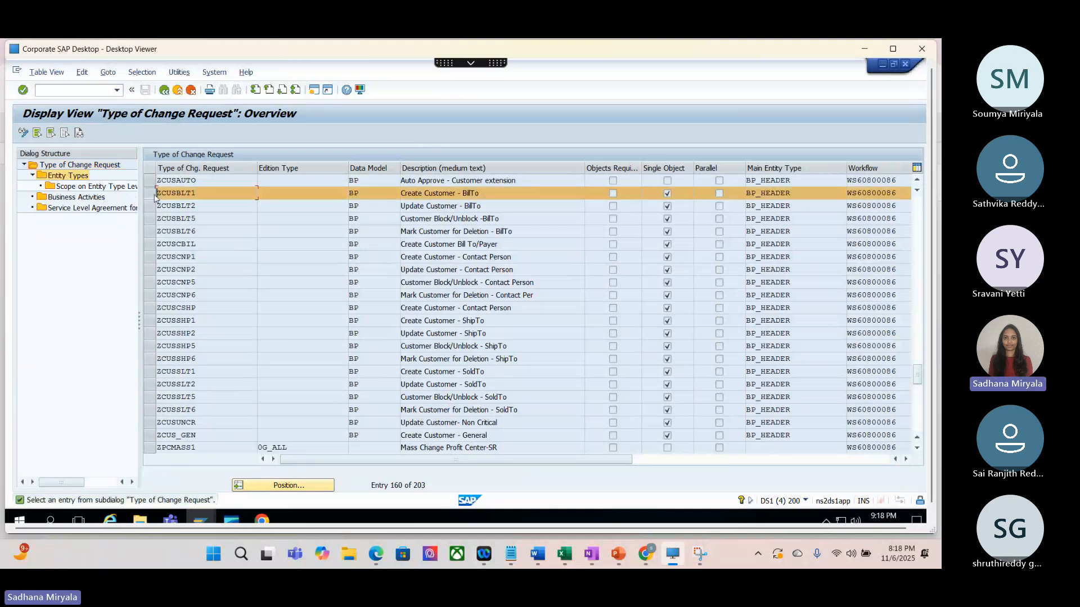
pyautogui.doubleClick(60, 175)
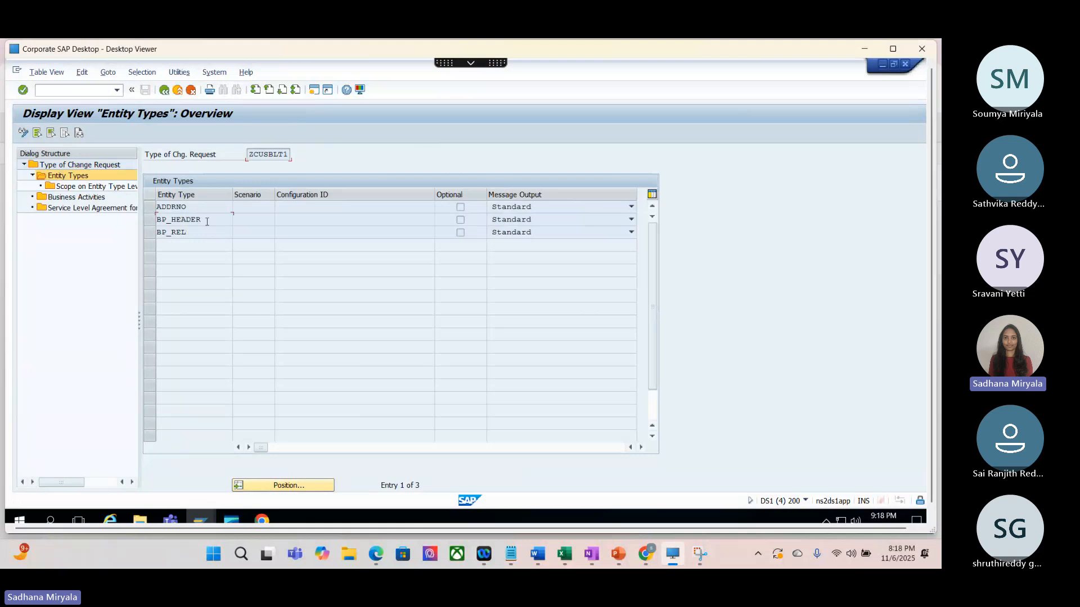
pyautogui.click(202, 220)
pyautogui.click(194, 233)
pyautogui.click(151, 221)
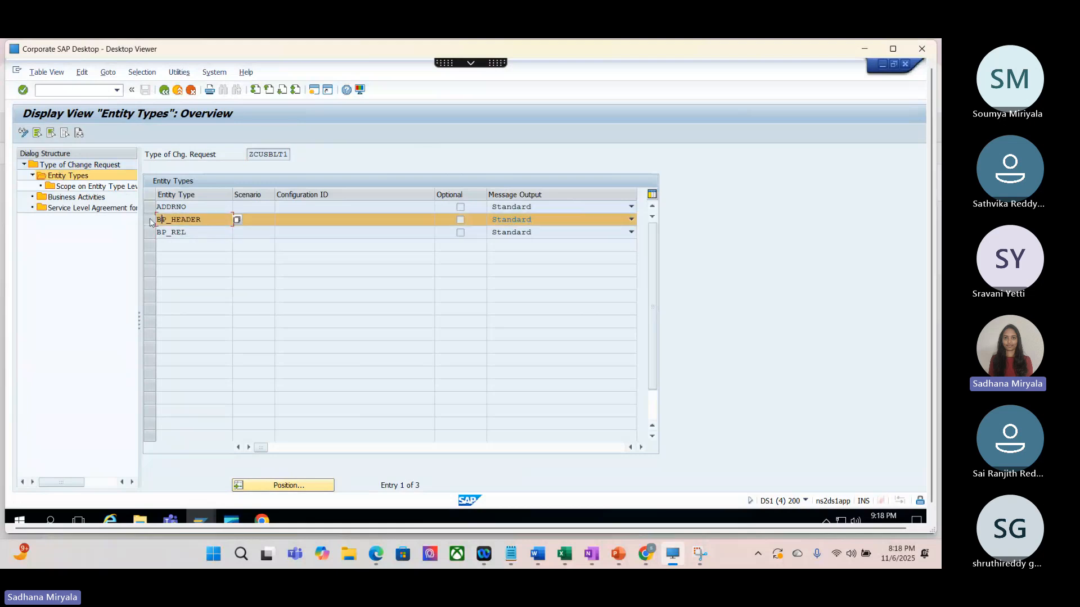
# Step: Check the business activity assigned to ZCUSBLT1, including its description, and return to the change request type overview
pyautogui.click(61, 198)
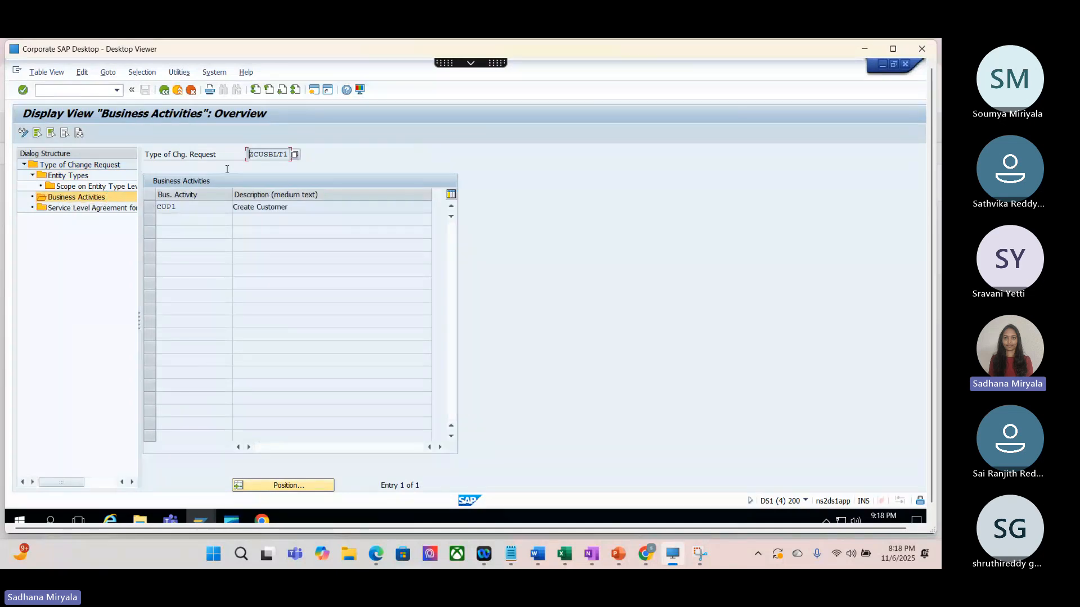
pyautogui.moveTo(177, 209); pyautogui.dragTo(155, 208)
pyautogui.click(307, 207)
pyautogui.click(165, 90)
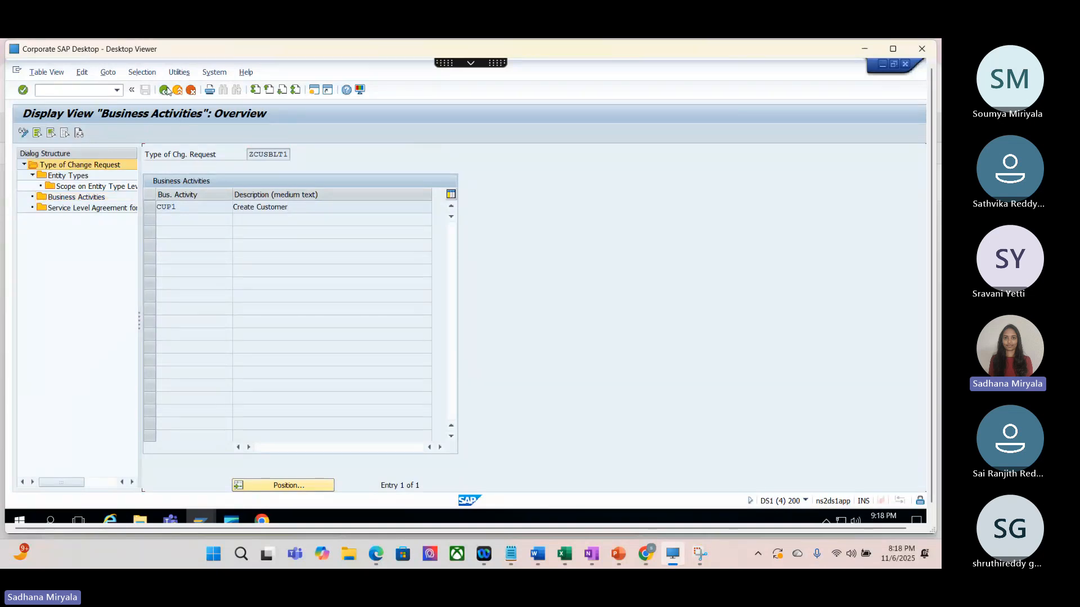
# Step: Switch to the Process Definition of Rule-Based Workflow window, open the workflow rules for change request type ZCUSBLT1, and maximize the window
pyautogui.click(221, 522)
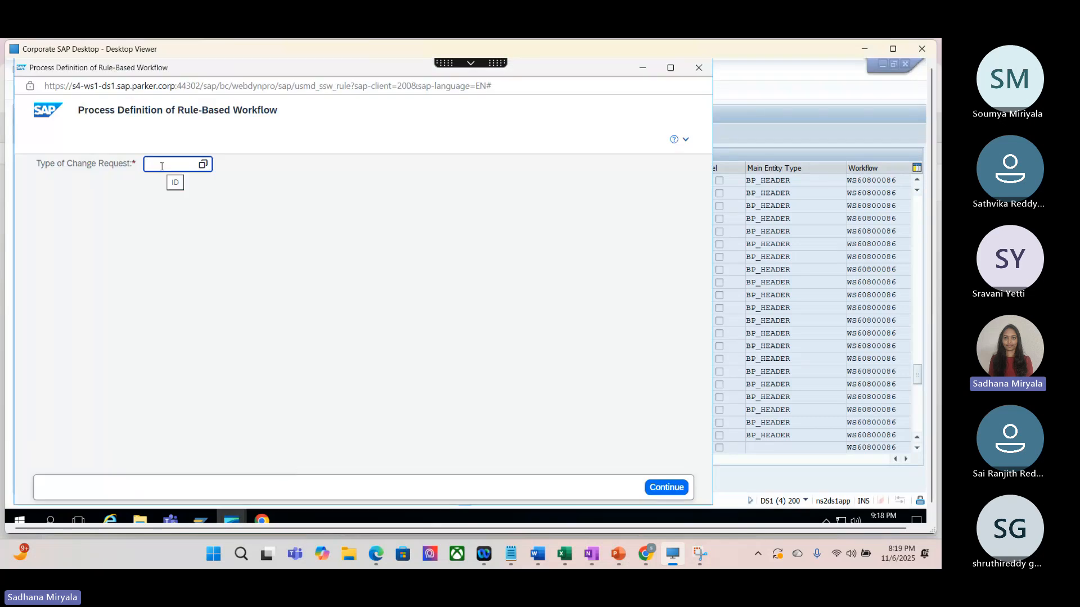
pyautogui.hotkey('ctrl', 'v')
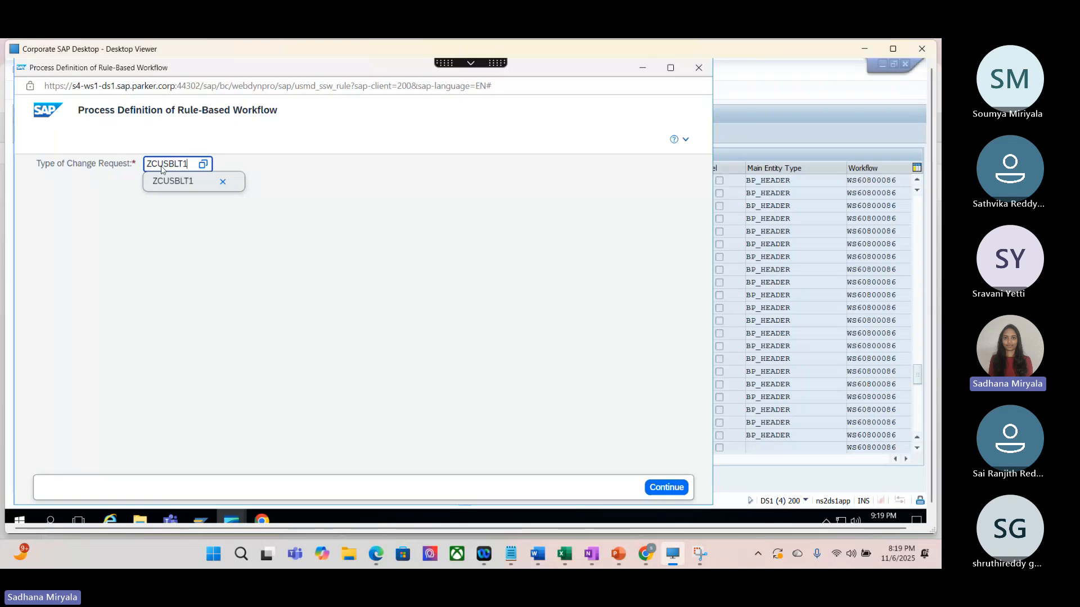
pyautogui.click(172, 181)
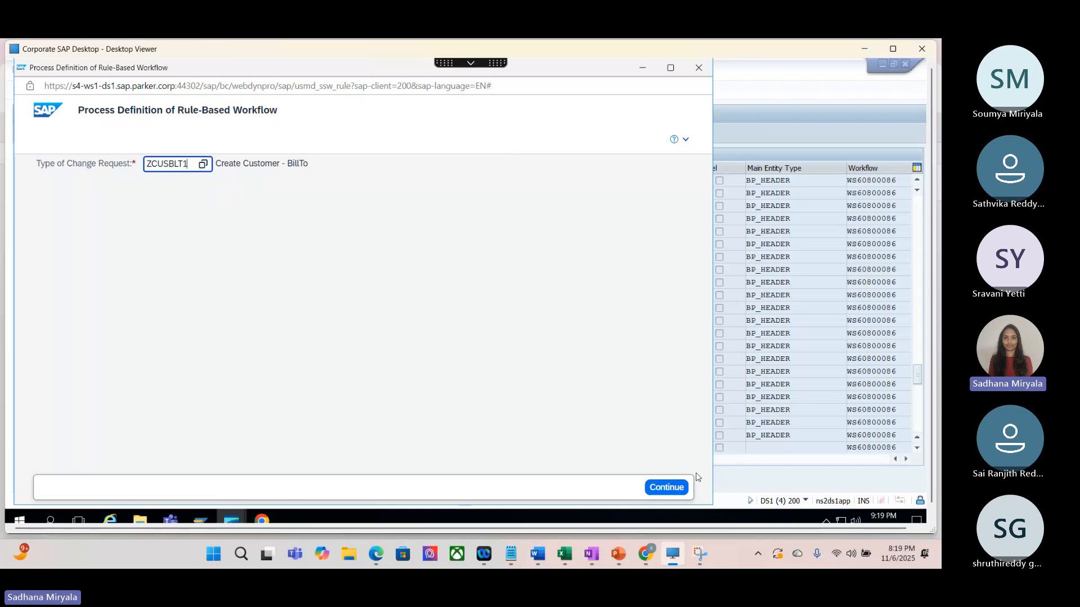
pyautogui.click(666, 488)
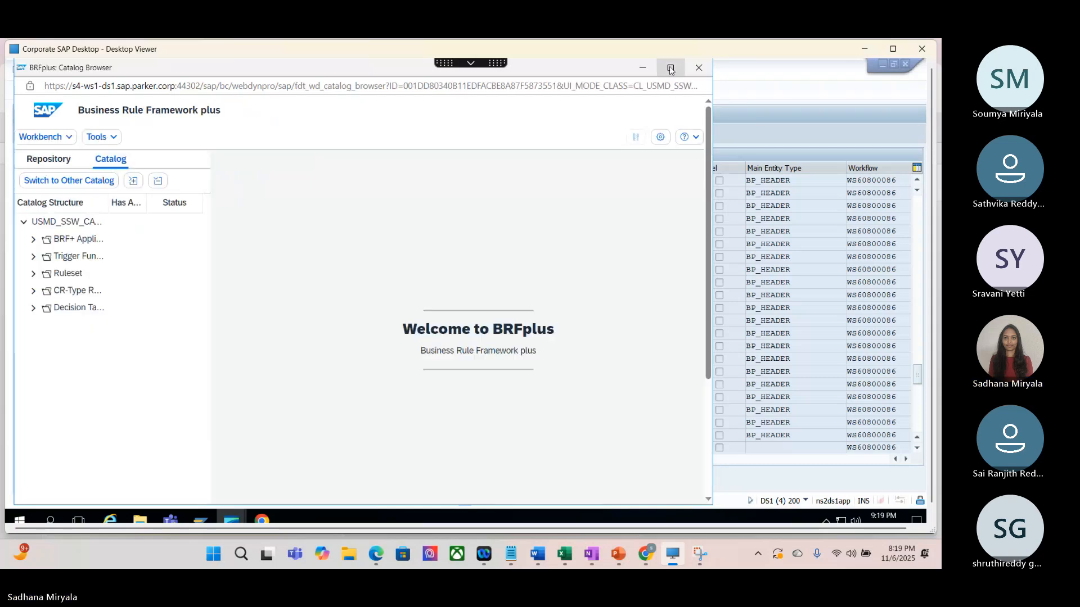
pyautogui.click(670, 68)
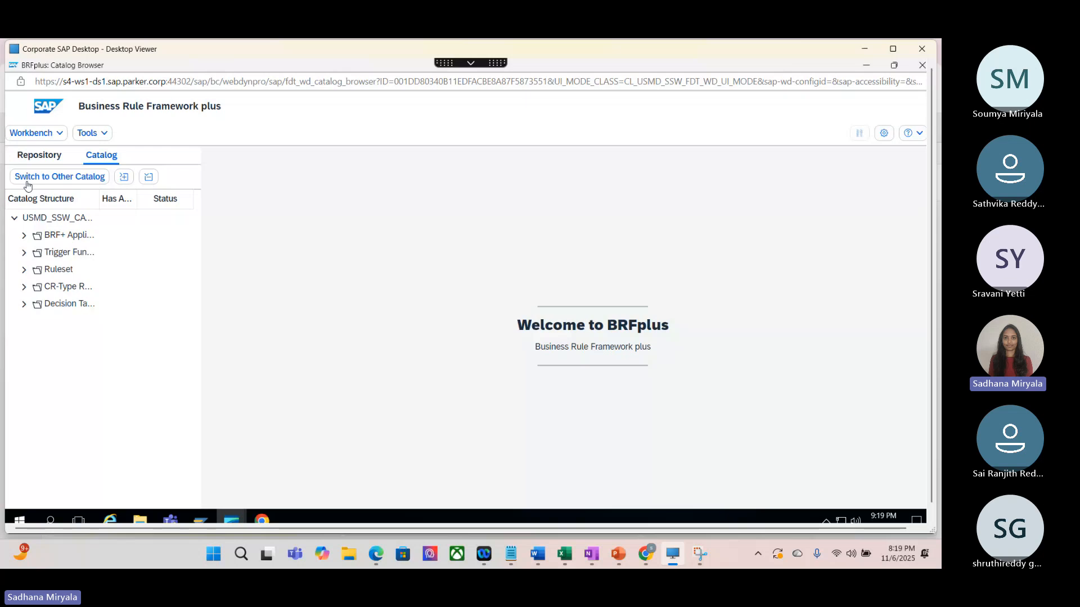
# Step: Examine the non-user agent and single value decision tables of ZCUSBLT1, including the single value table's condition columns
pyautogui.click(24, 305)
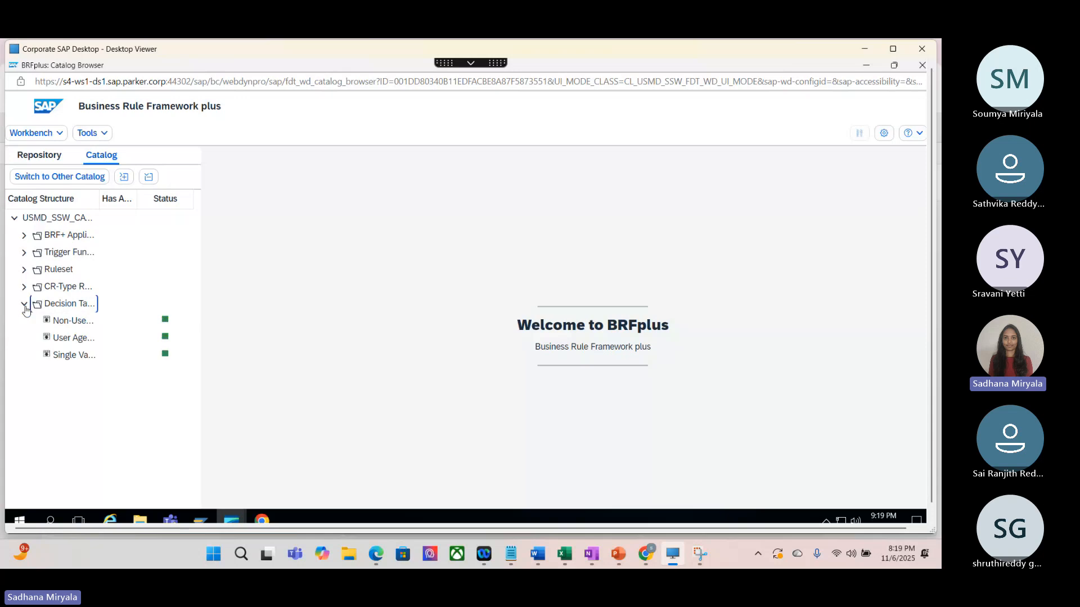
pyautogui.click(72, 361)
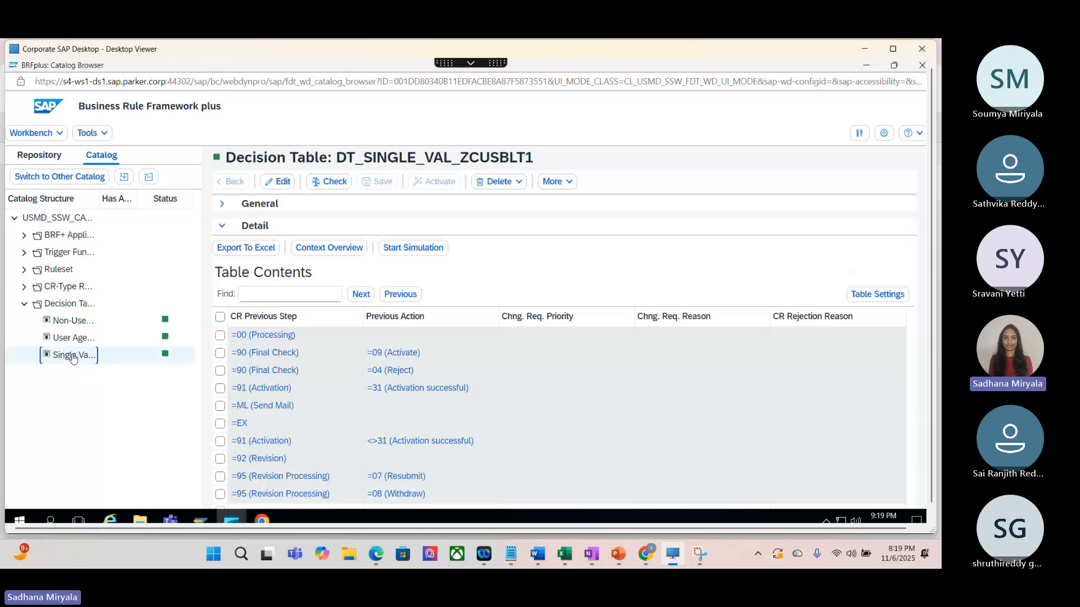
pyautogui.click(68, 322)
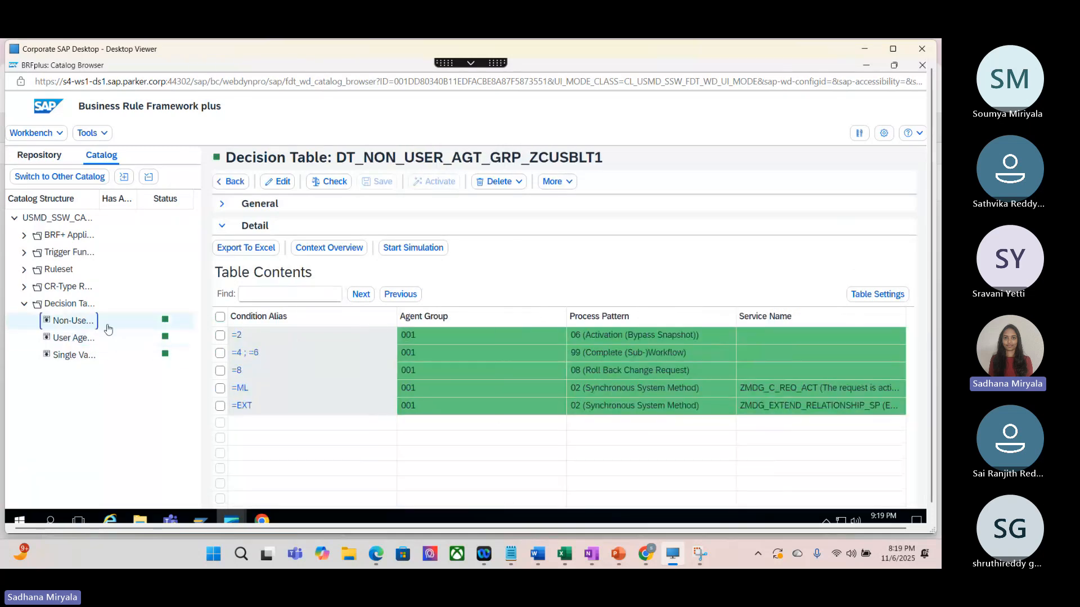
pyautogui.click(70, 358)
pyautogui.scroll(-1, 584, 367)
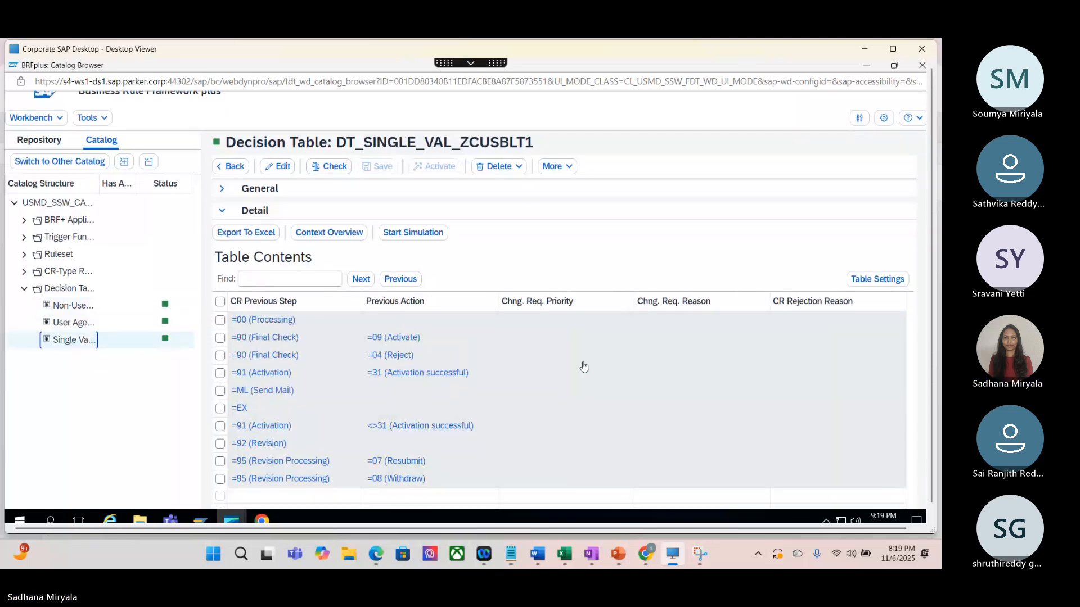
pyautogui.scroll(-2, 584, 366)
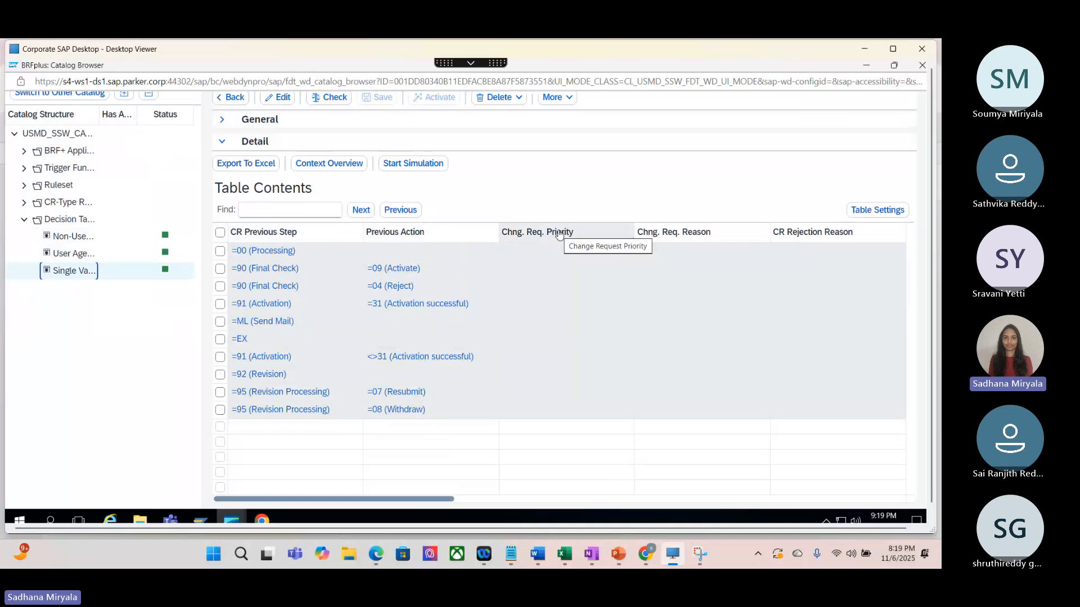
pyautogui.scroll(2, 565, 239)
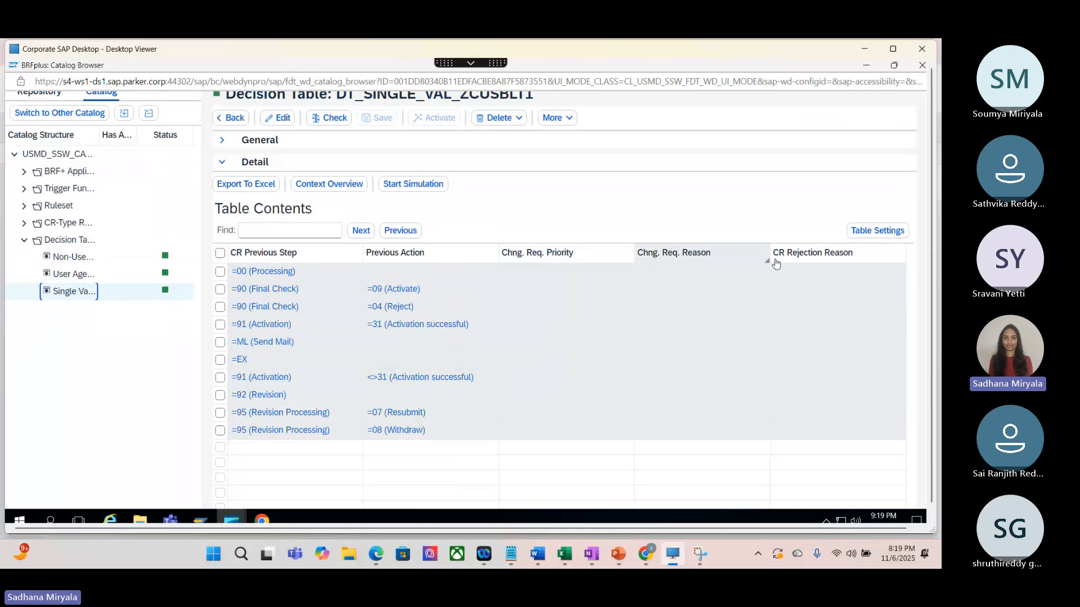
# Step: Export the single value decision table to Excel and open DT_SINGLE_VAL_ZCUSBLT1.xlsx, dismissing the Office account dialogs and the document recovery list
pyautogui.click(242, 185)
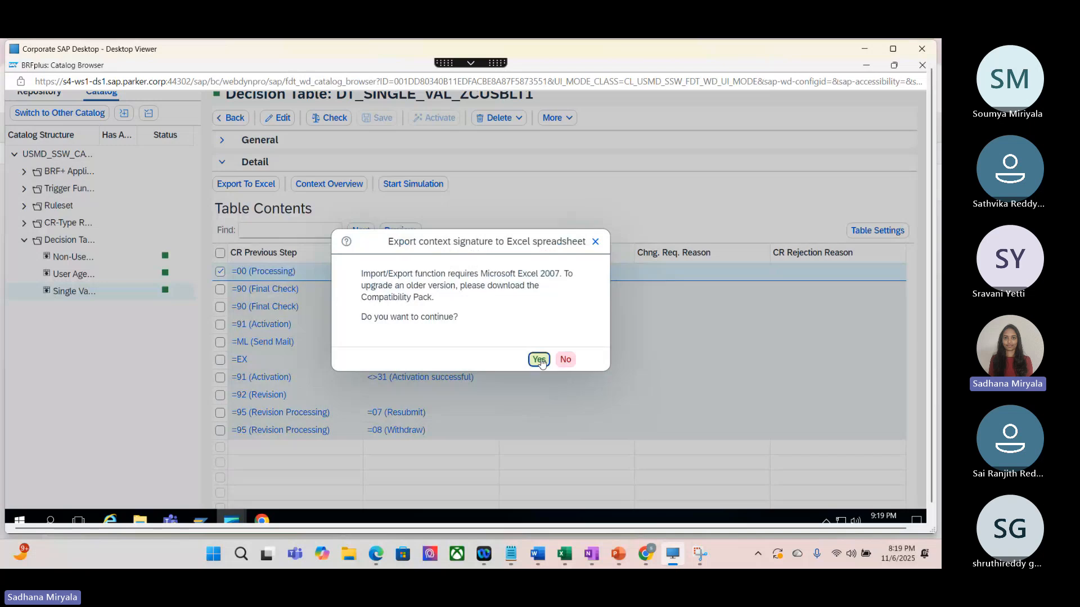
pyautogui.click(539, 360)
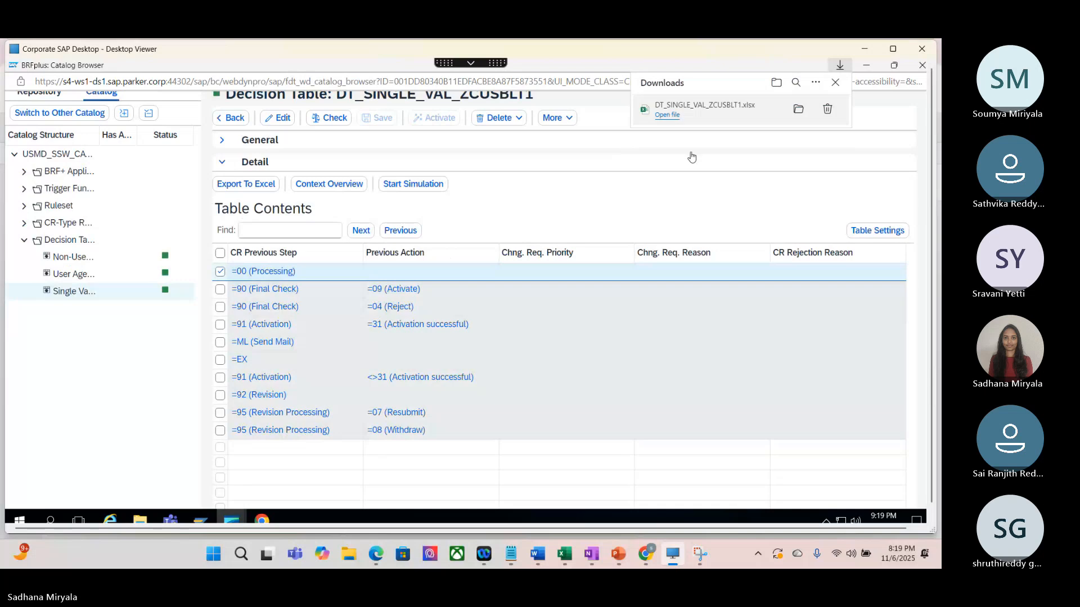
pyautogui.click(669, 115)
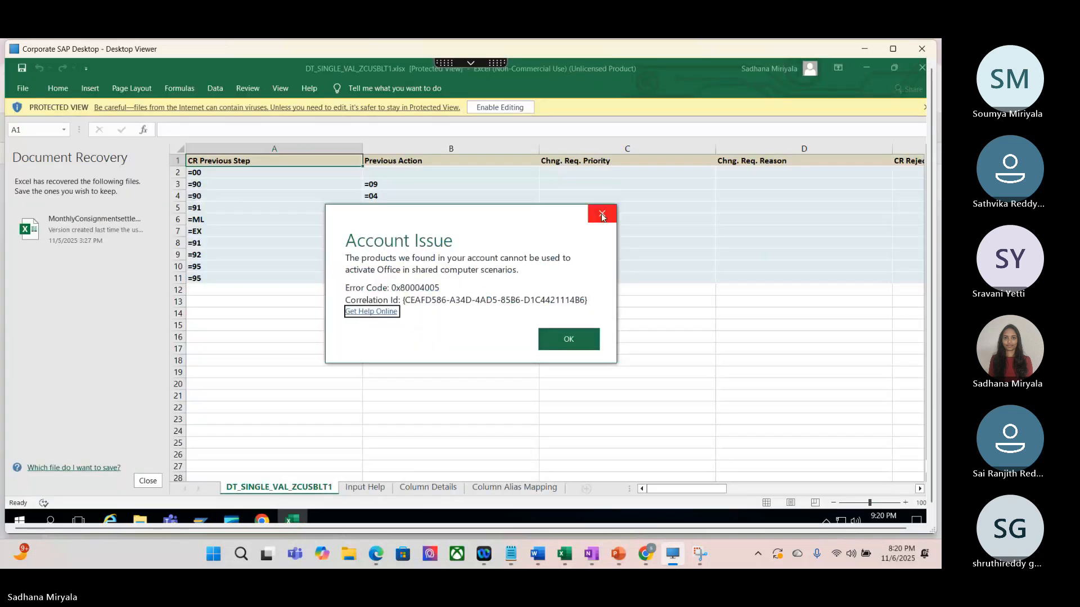
pyautogui.click(602, 213)
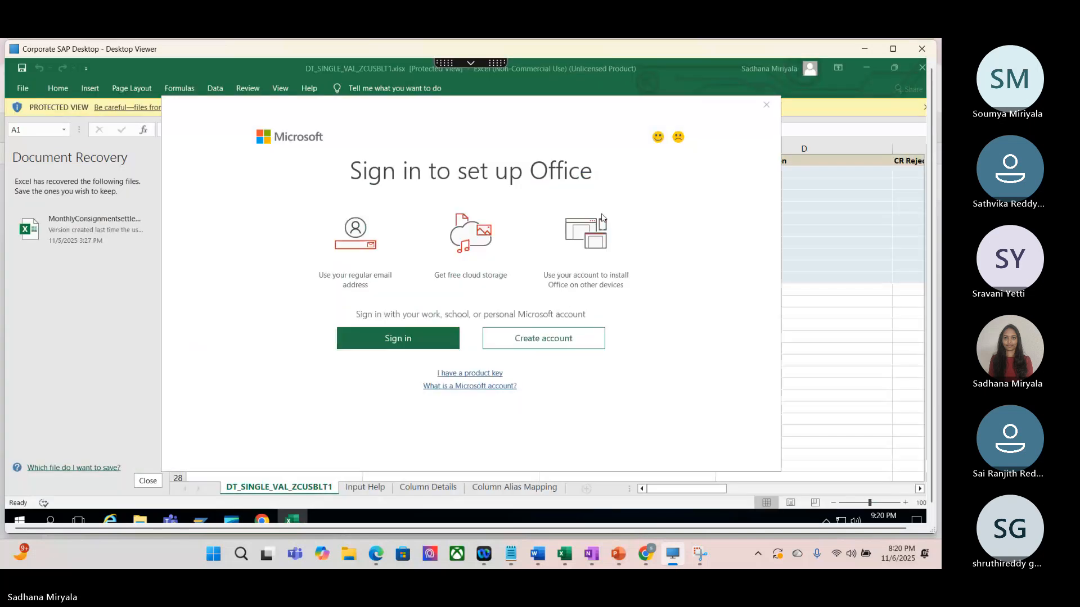
pyautogui.click(769, 105)
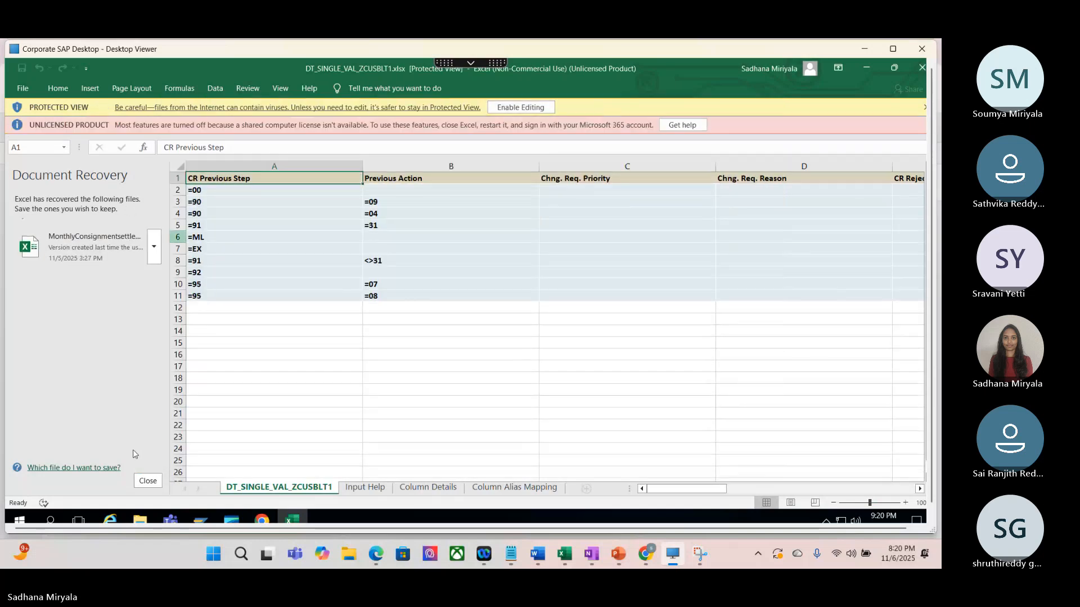
pyautogui.click(148, 481)
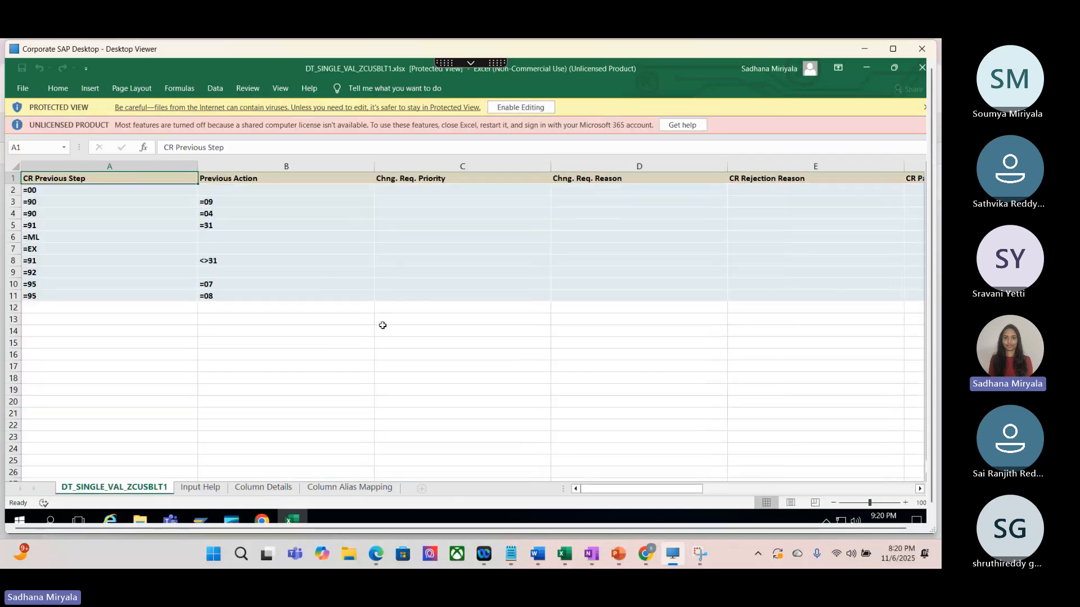
# Step: Narrow columns A to G of the exported single value table, from CR Previous Step to Parallel Agt Grp No
pyautogui.moveTo(197, 167); pyautogui.dragTo(71, 167)
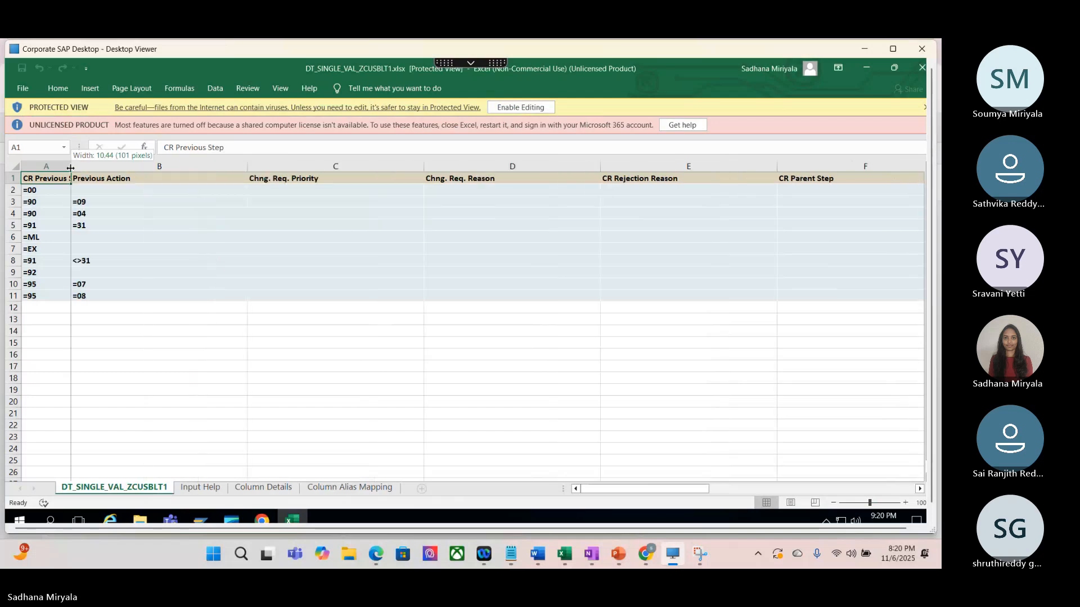
pyautogui.doubleClick(71, 167)
pyautogui.moveTo(268, 166); pyautogui.dragTo(174, 166)
pyautogui.moveTo(351, 168); pyautogui.dragTo(251, 168)
pyautogui.moveTo(427, 166); pyautogui.dragTo(317, 167)
pyautogui.moveTo(493, 166); pyautogui.dragTo(408, 167)
pyautogui.moveTo(586, 166); pyautogui.dragTo(481, 166)
pyautogui.moveTo(657, 165); pyautogui.dragTo(561, 165)
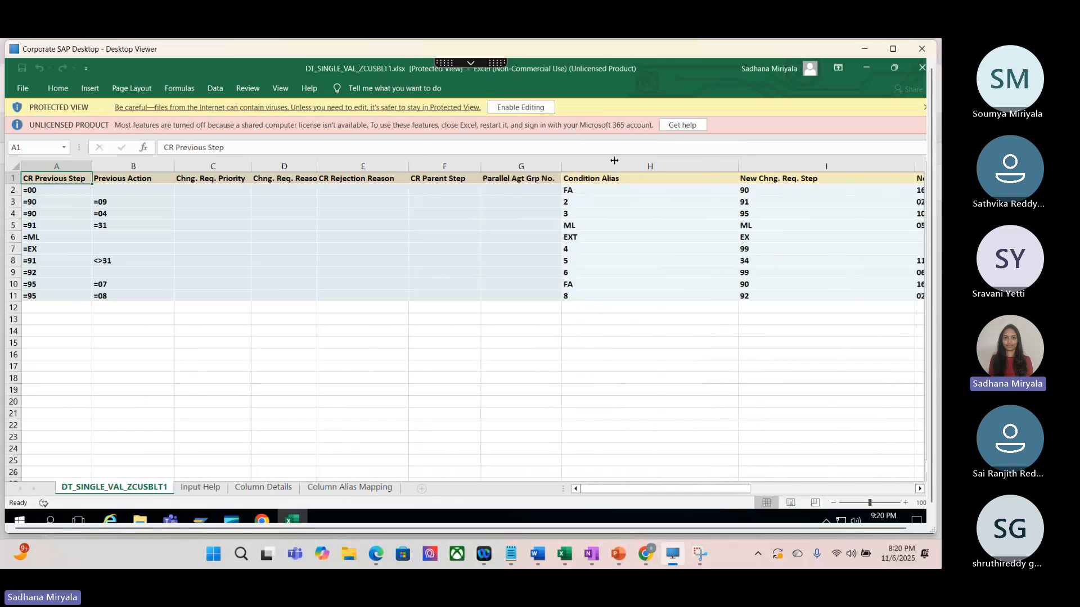
# Step: Narrow columns H to M and tighten columns E to G so the table fits through Dyn Agt Sel Service
pyautogui.doubleClick(738, 167)
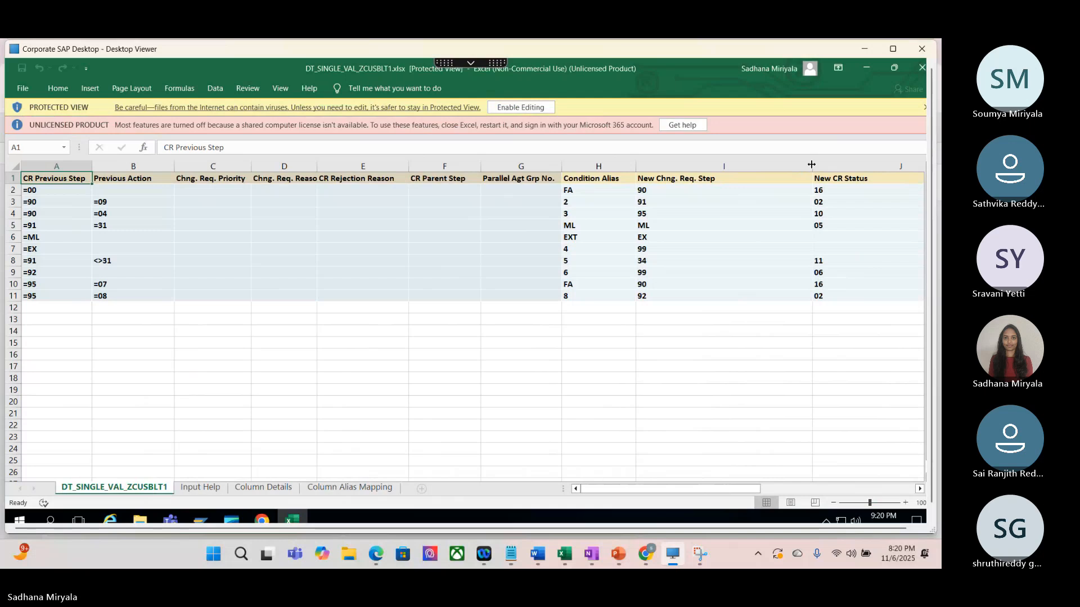
pyautogui.moveTo(812, 165); pyautogui.dragTo(715, 160)
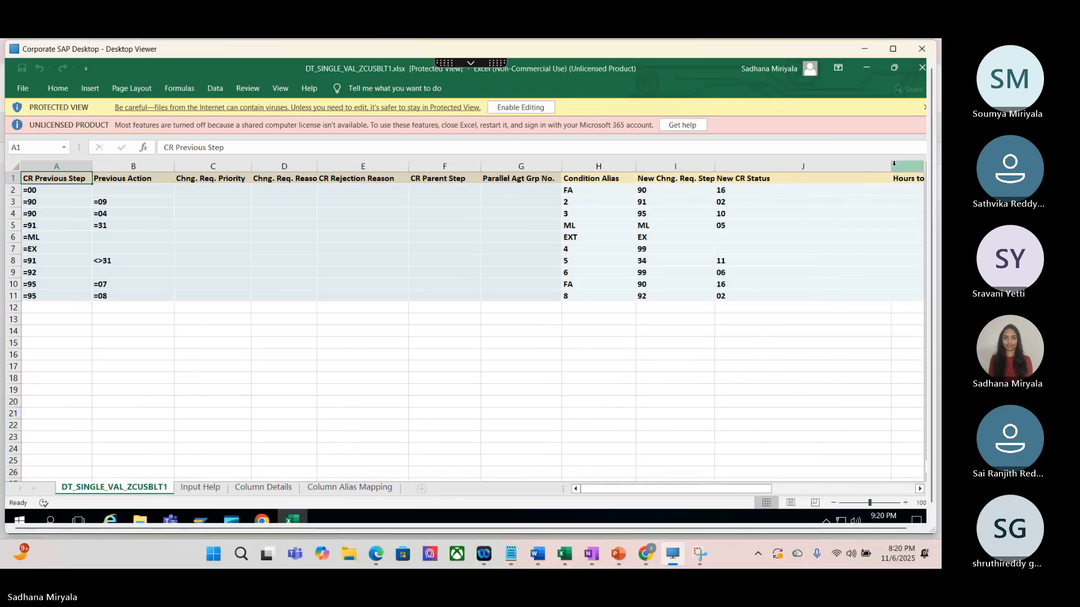
pyautogui.moveTo(891, 165); pyautogui.dragTo(777, 160)
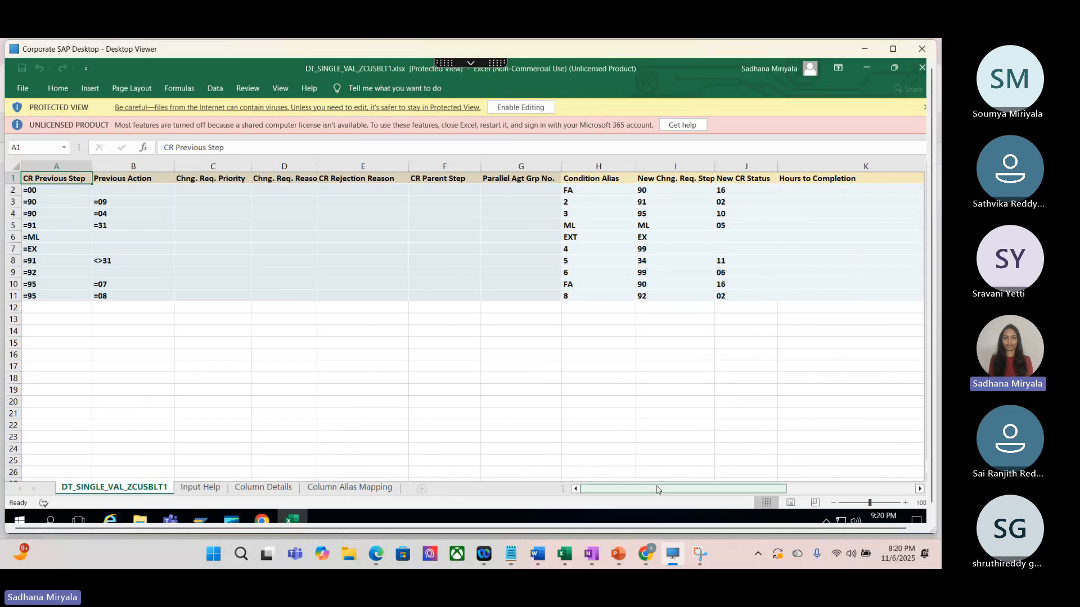
pyautogui.moveTo(472, 163); pyautogui.dragTo(361, 166)
pyautogui.moveTo(897, 164); pyautogui.dragTo(744, 165)
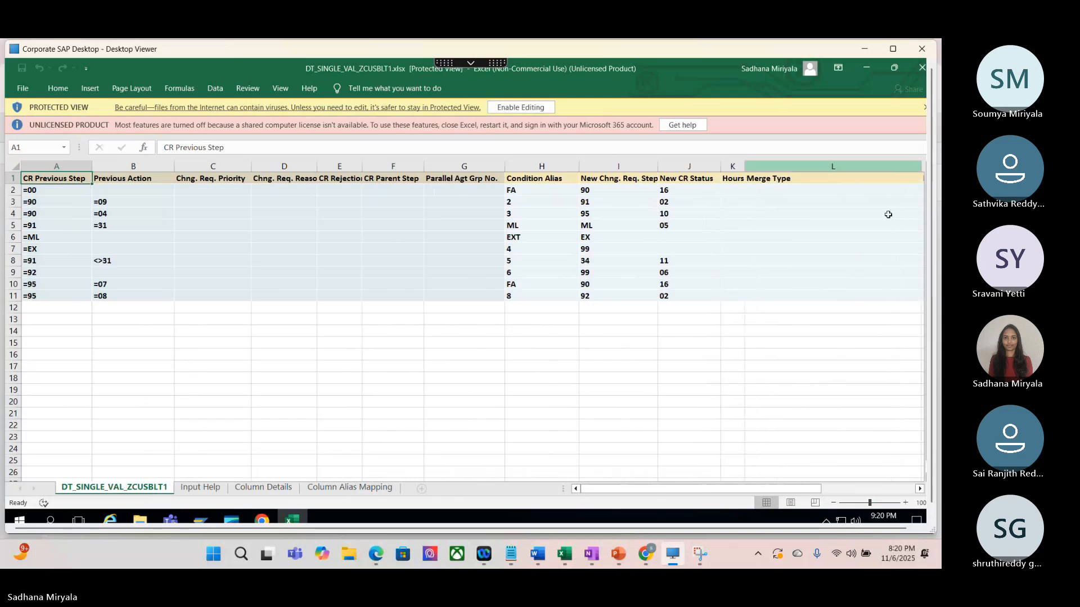
pyautogui.moveTo(922, 166); pyautogui.dragTo(766, 166)
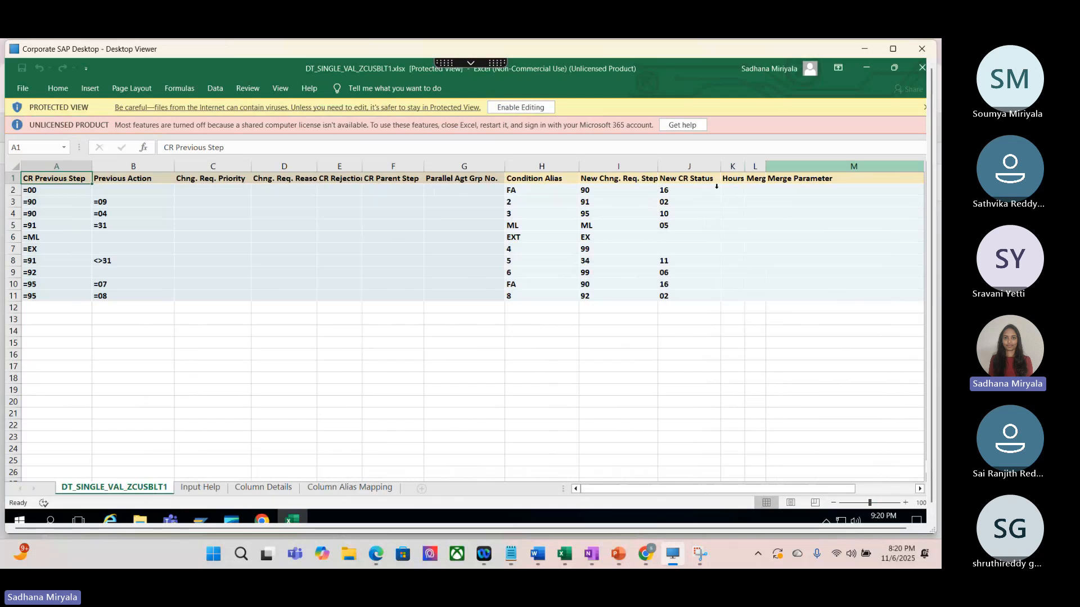
pyautogui.moveTo(501, 166); pyautogui.dragTo(386, 166)
pyautogui.moveTo(852, 172); pyautogui.dragTo(721, 169)
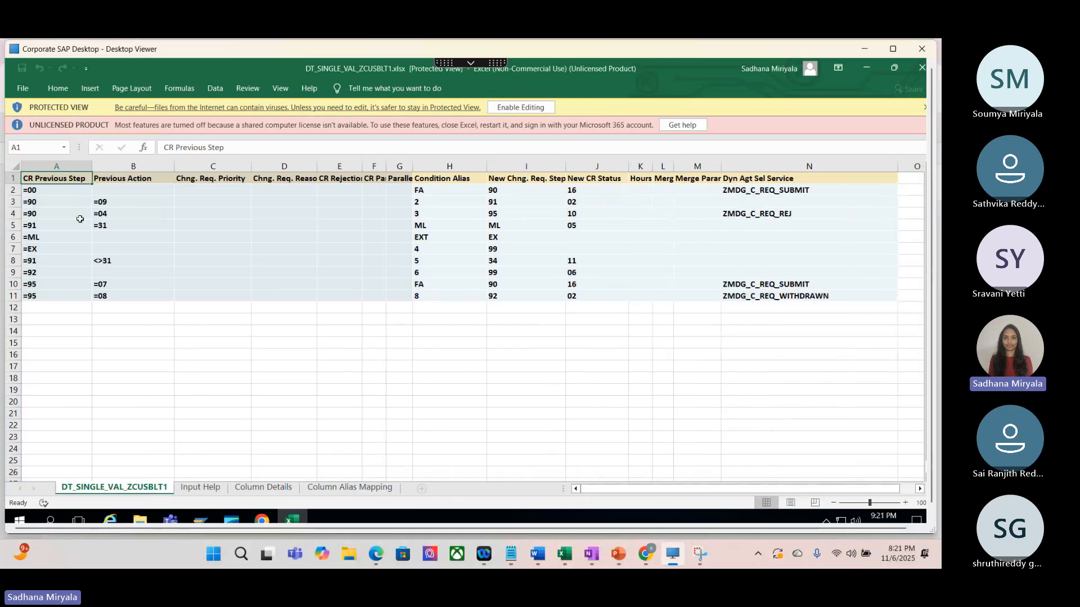
# Step: Examine the CR Previous Step values and the full table row for previous step 00
pyautogui.click(69, 189)
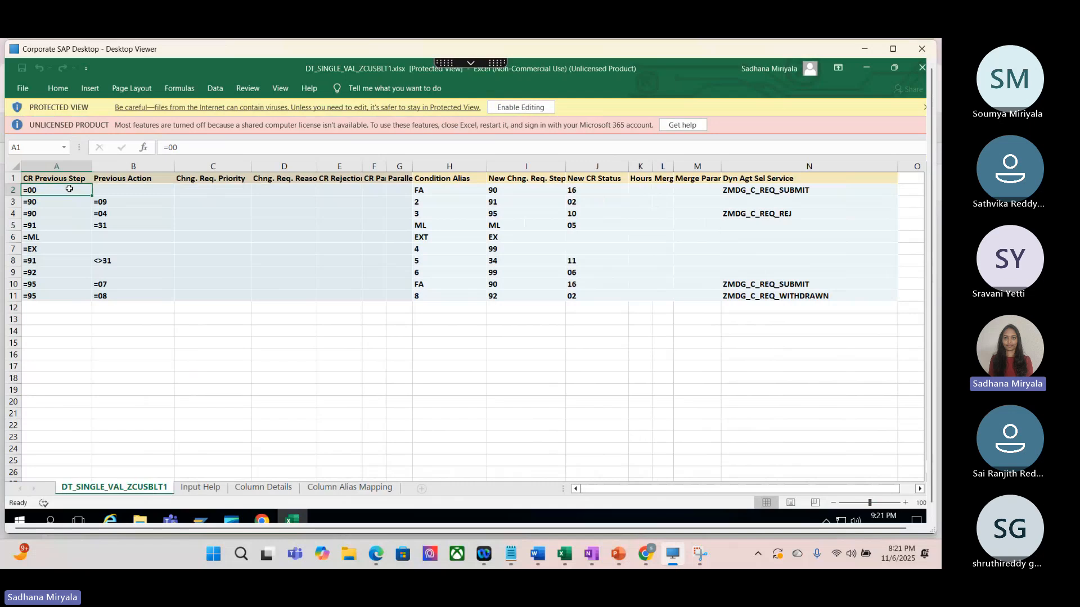
pyautogui.moveTo(69, 189); pyautogui.dragTo(68, 284)
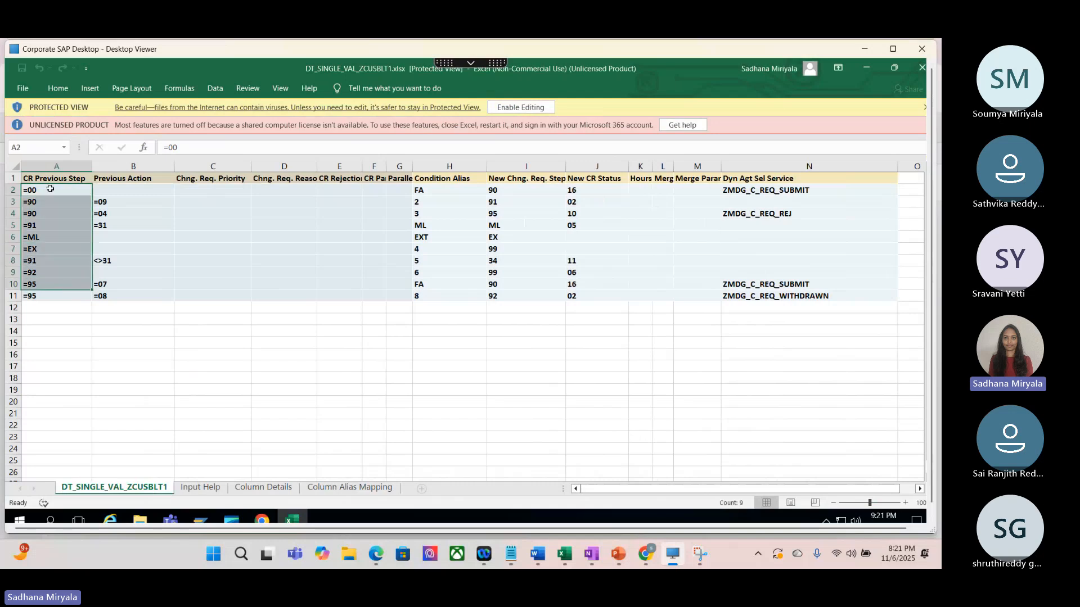
pyautogui.click(52, 193)
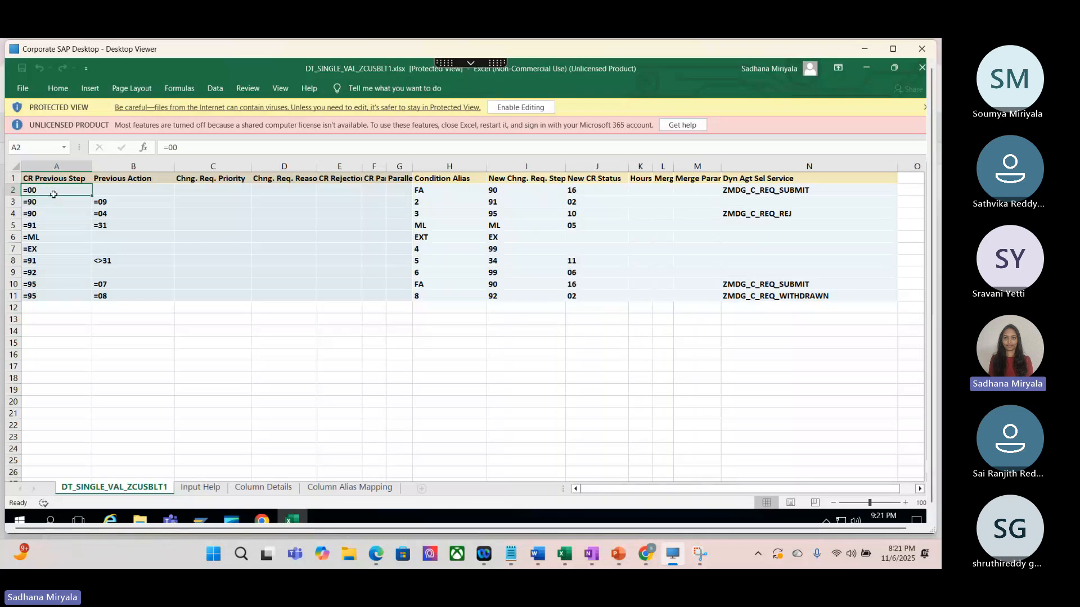
pyautogui.click(13, 190)
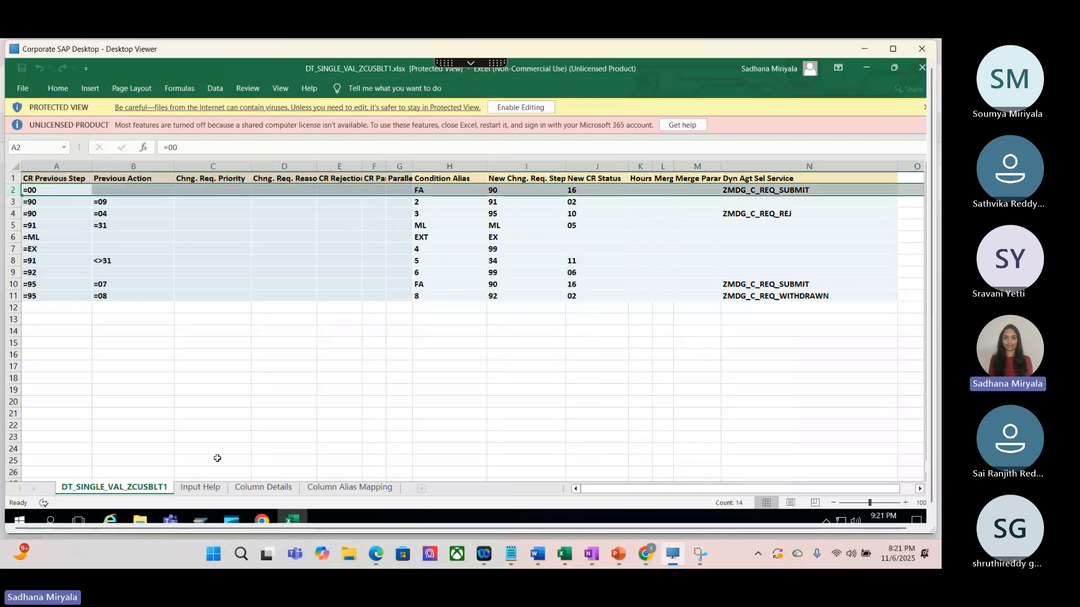
pyautogui.click(233, 390)
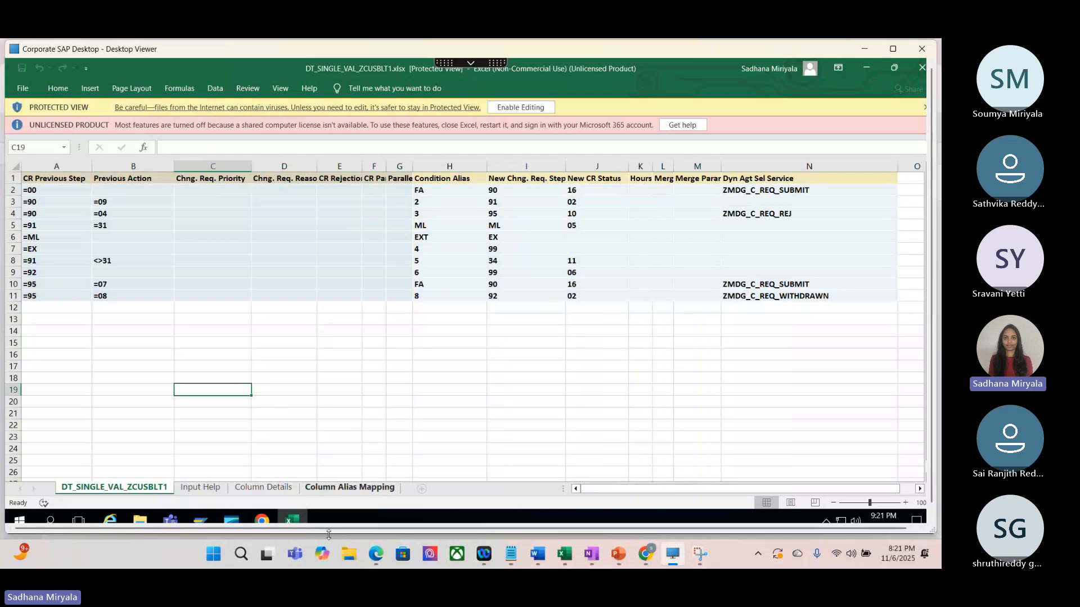
# Step: Switch to the local Excel workbook 447003 test results (1).xlsx, add a new sheet, and enter NWBC in D9
pyautogui.click(564, 554)
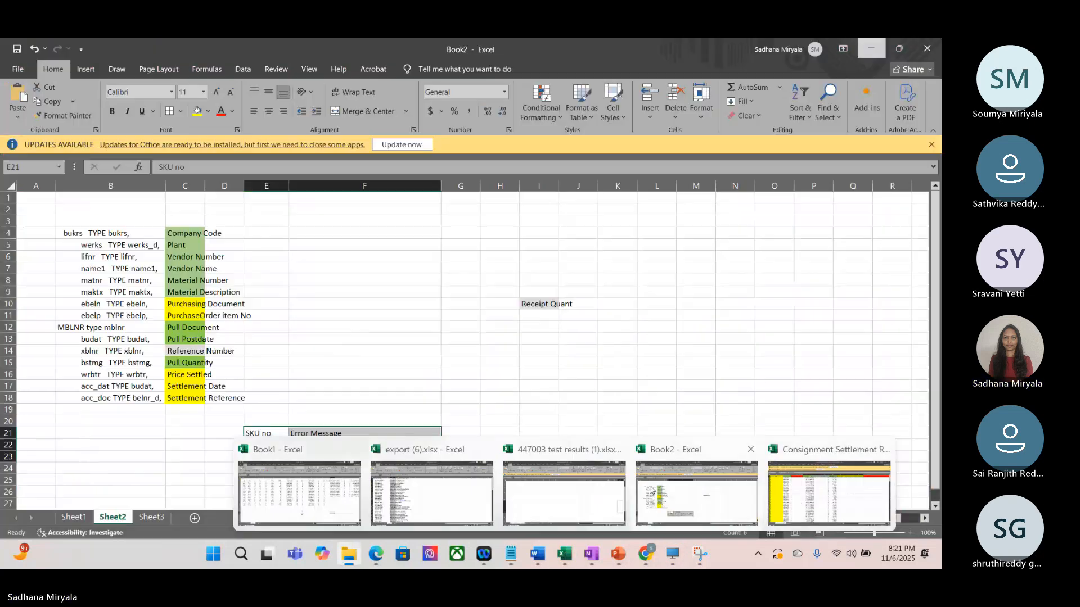
pyautogui.click(564, 493)
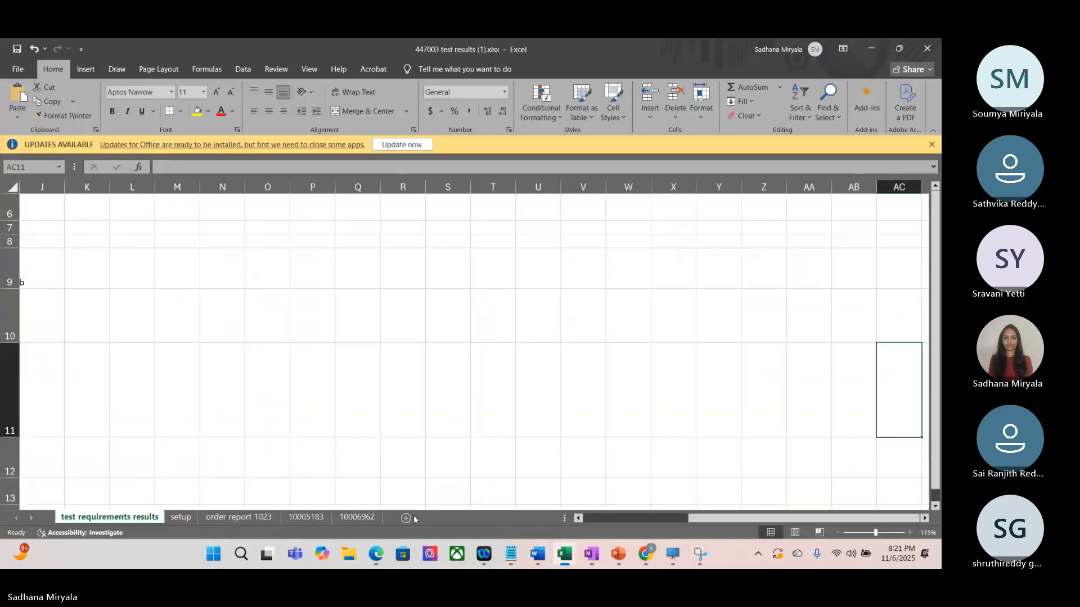
pyautogui.click(406, 518)
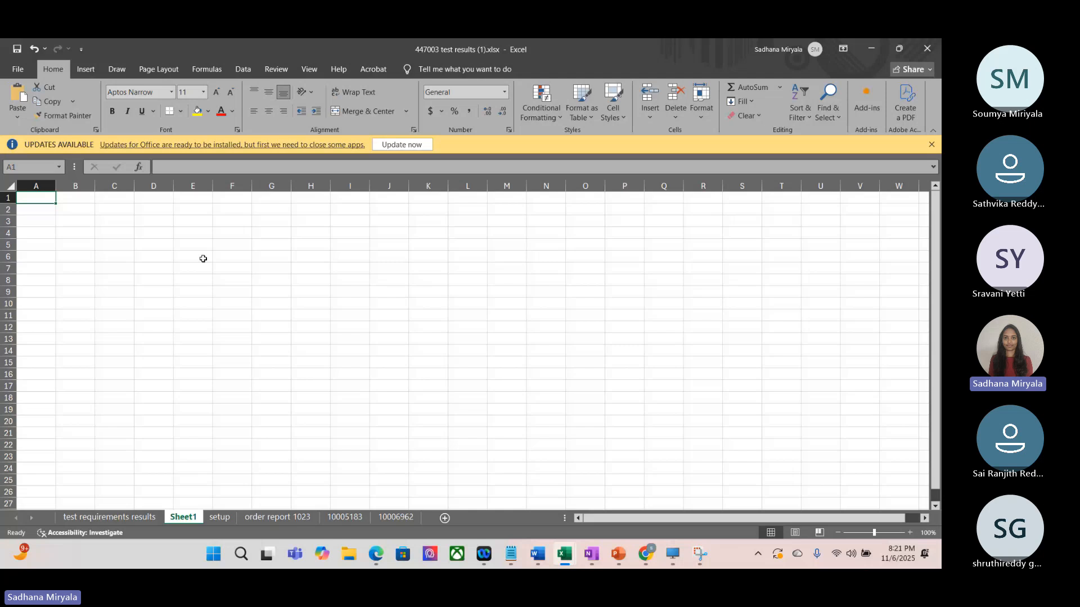
pyautogui.click(162, 288)
pyautogui.write('NWBC')
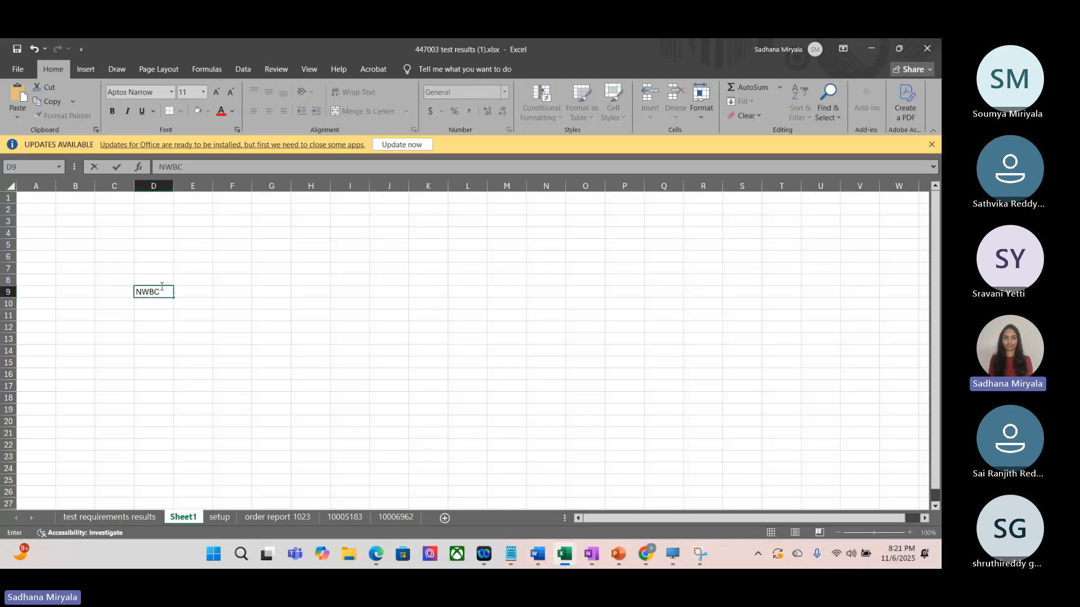
# Step: Enter "CR tyep" in F10 and "Created CR" in H10
pyautogui.click(241, 304)
pyautogui.write('CR ')
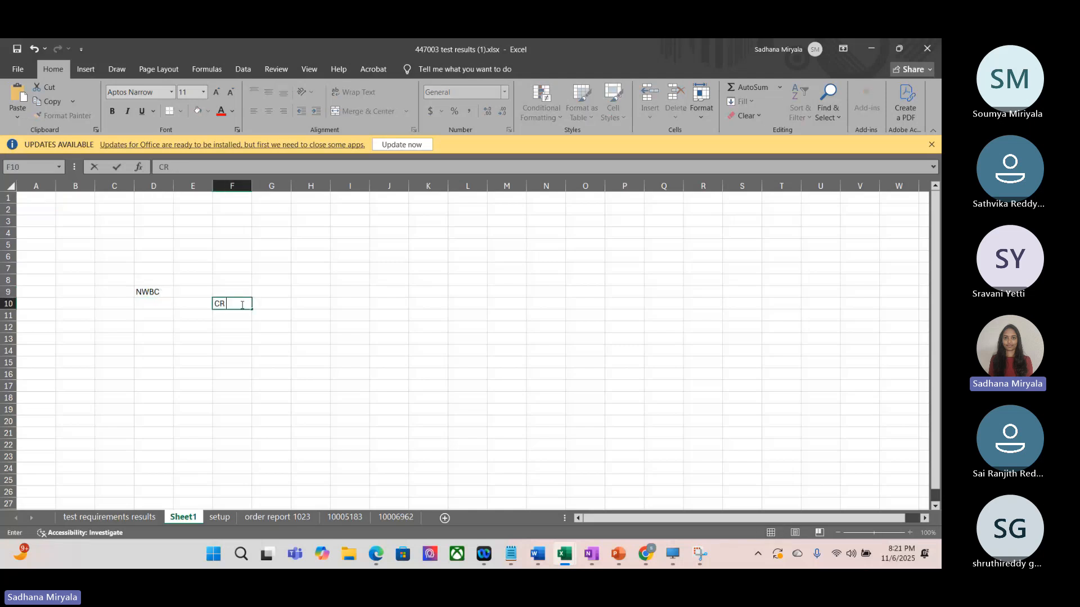
pyautogui.write('tyep')
pyautogui.click(296, 305)
pyautogui.write('C')
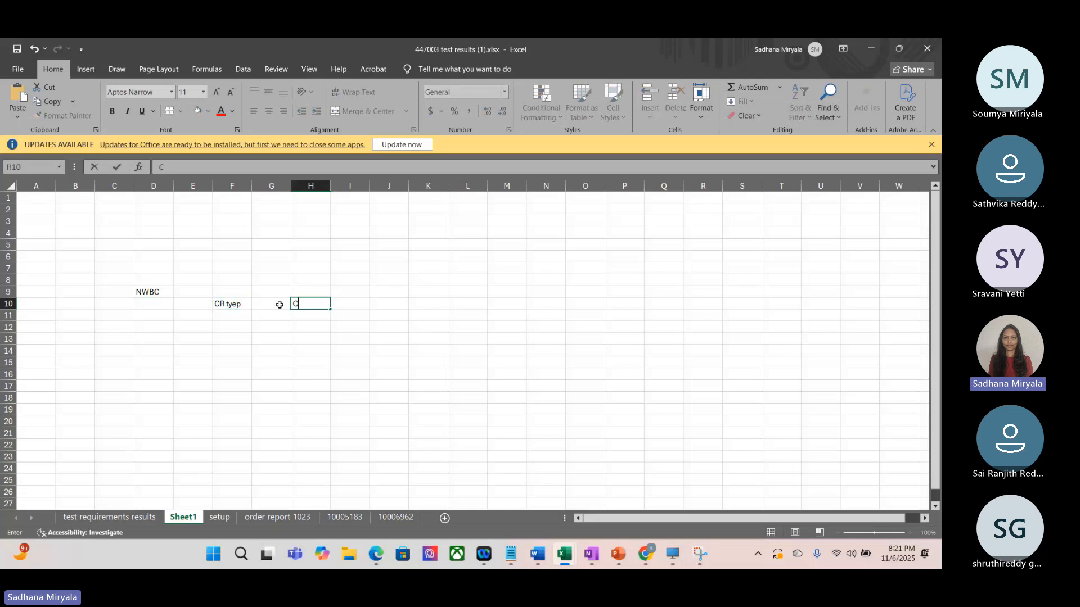
pyautogui.write('reated CR')
# Step: Enter "Submitted" in J10 and "Governance process" in L10
pyautogui.click(402, 304)
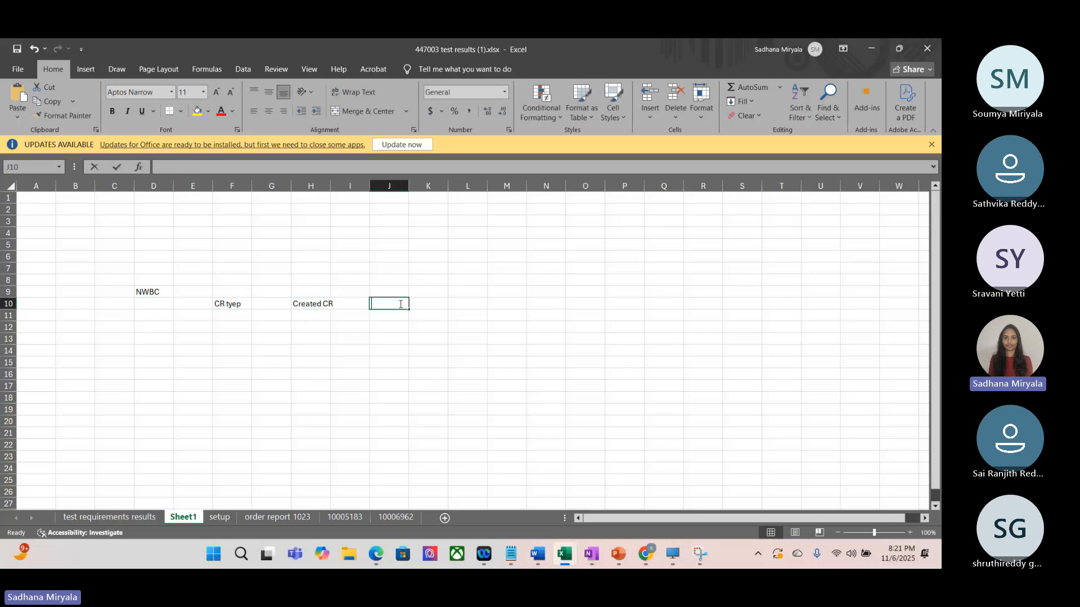
pyautogui.write('Submitted')
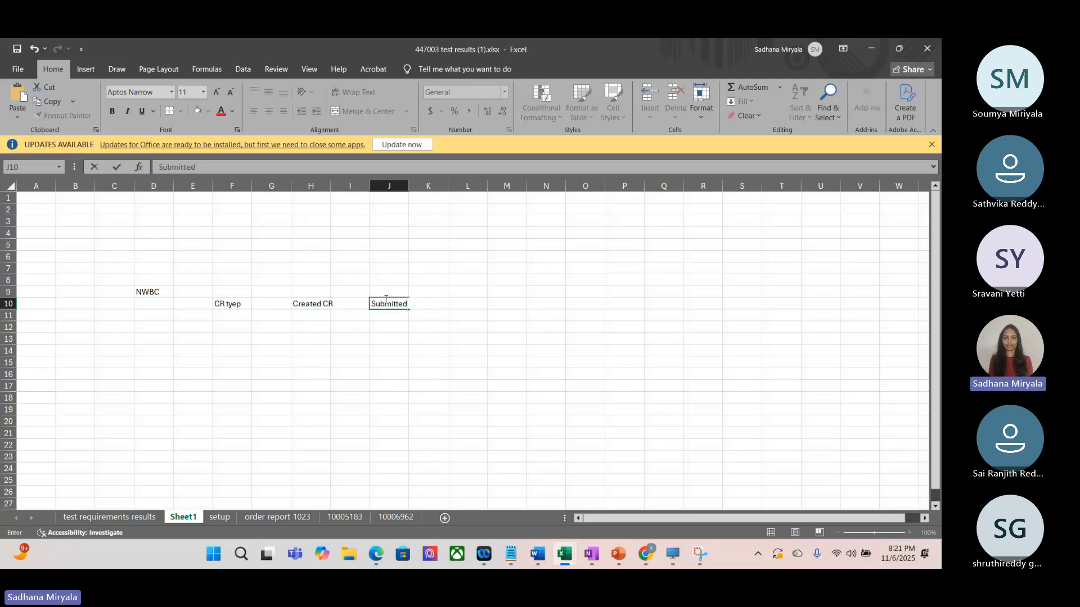
pyautogui.click(466, 304)
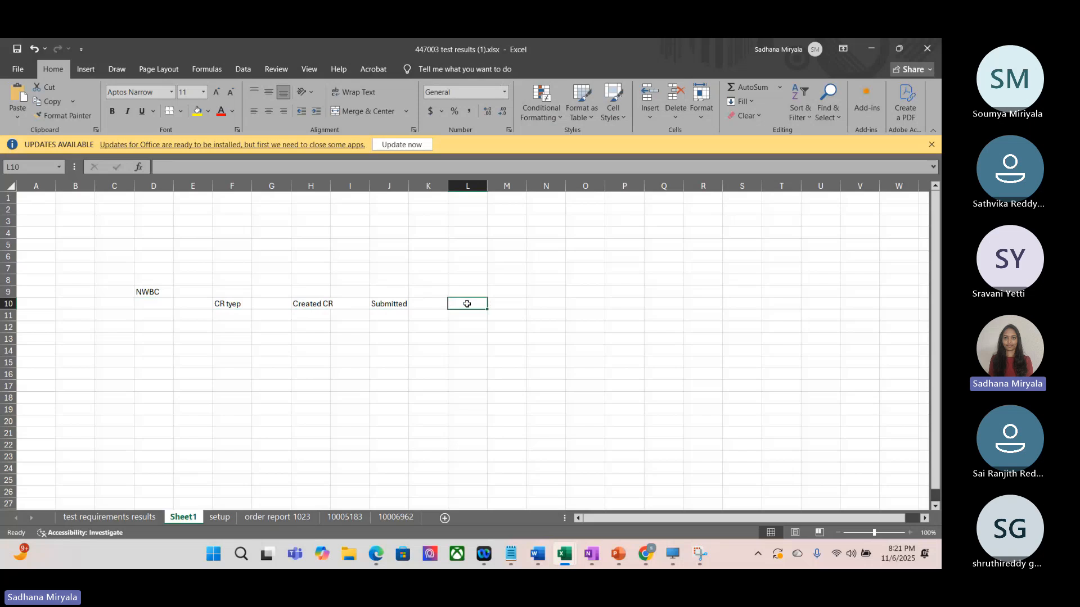
pyautogui.write('Govern')
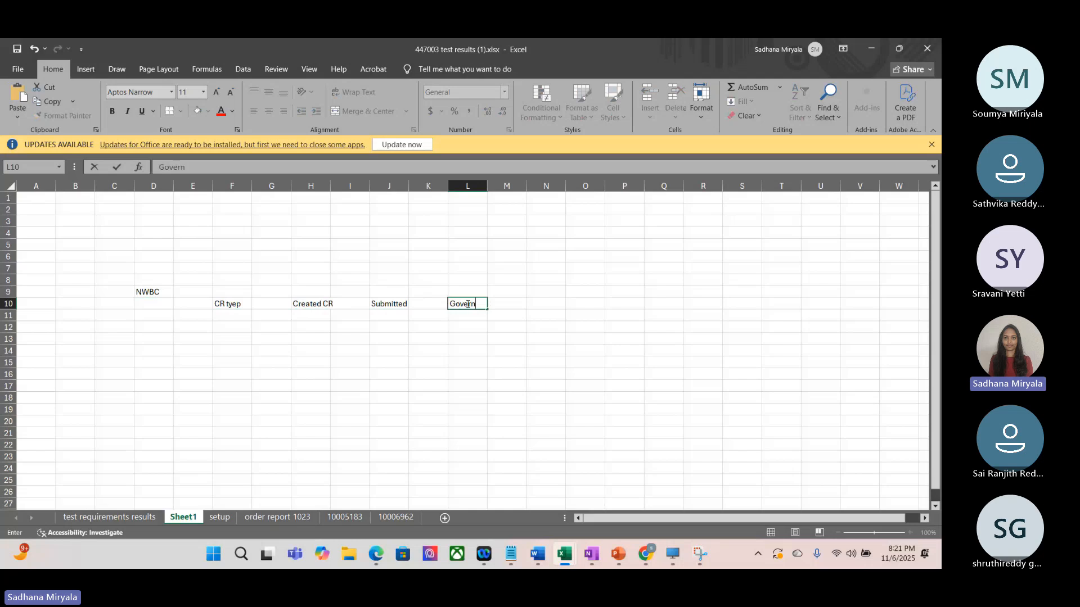
pyautogui.write('ance process')
pyautogui.click(426, 317)
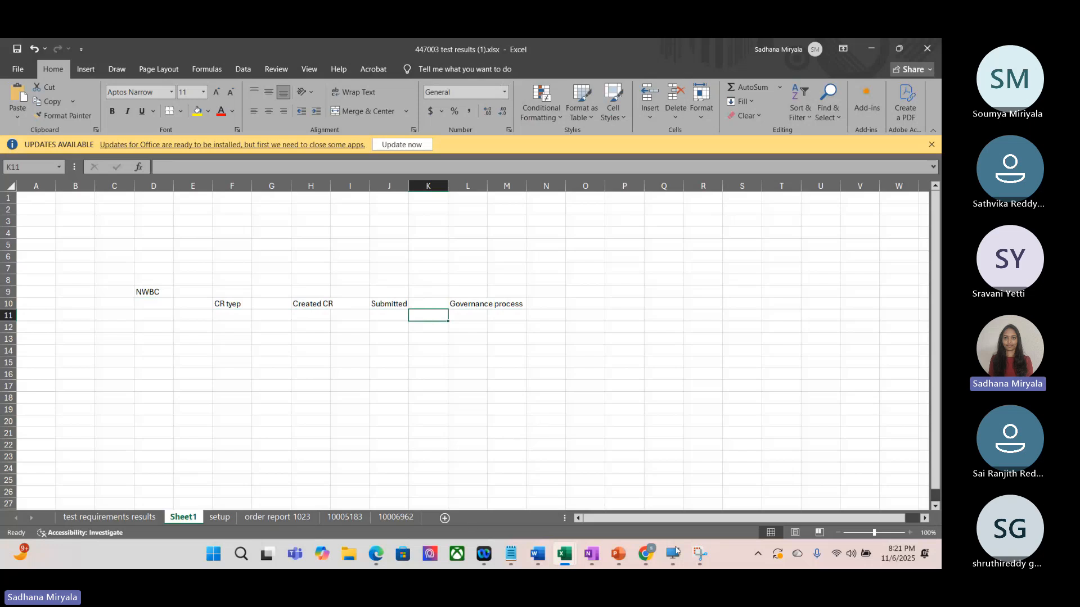
# Step: Return to DT_SINGLE_VAL_ZCUSBLT1.xlsx in the Corporate SAP Desktop and examine row 2's CR Previous Step, New Chng. Req. Step and Condition Alias
pyautogui.click(675, 553)
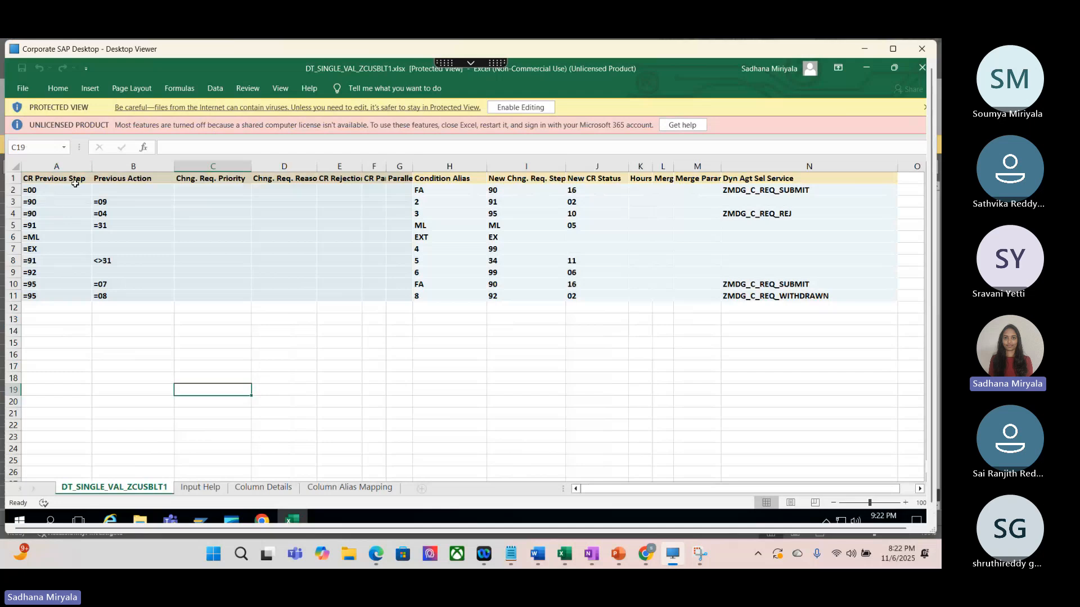
pyautogui.click(41, 187)
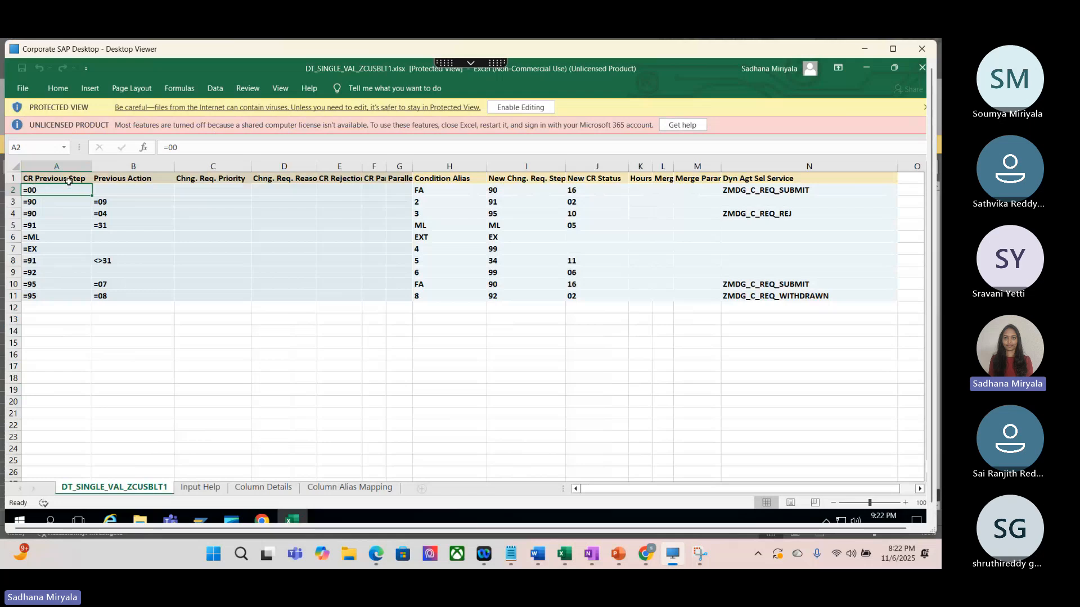
pyautogui.click(12, 190)
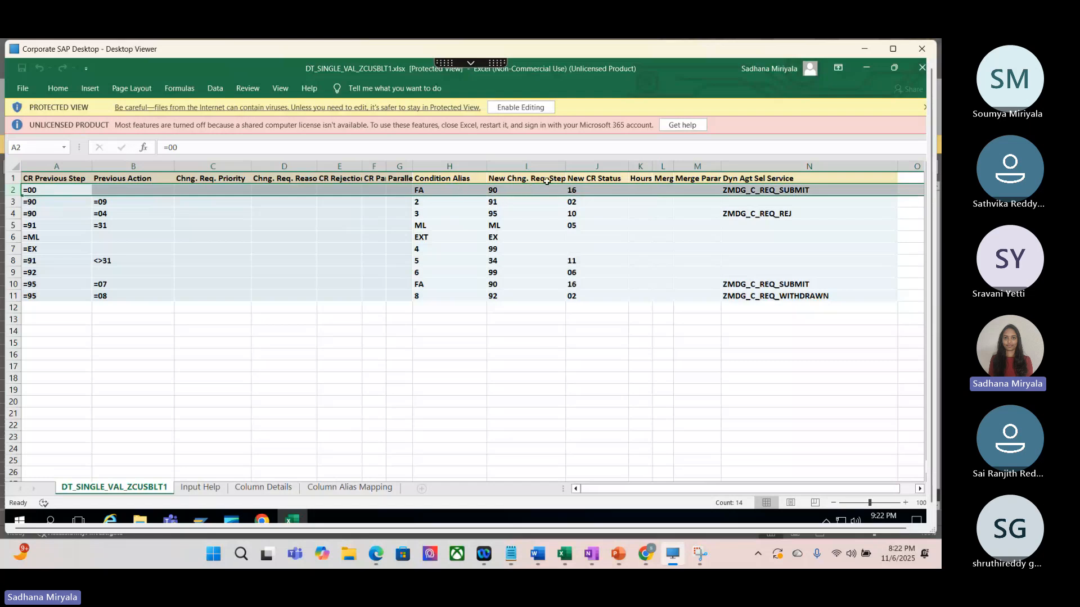
pyautogui.click(530, 190)
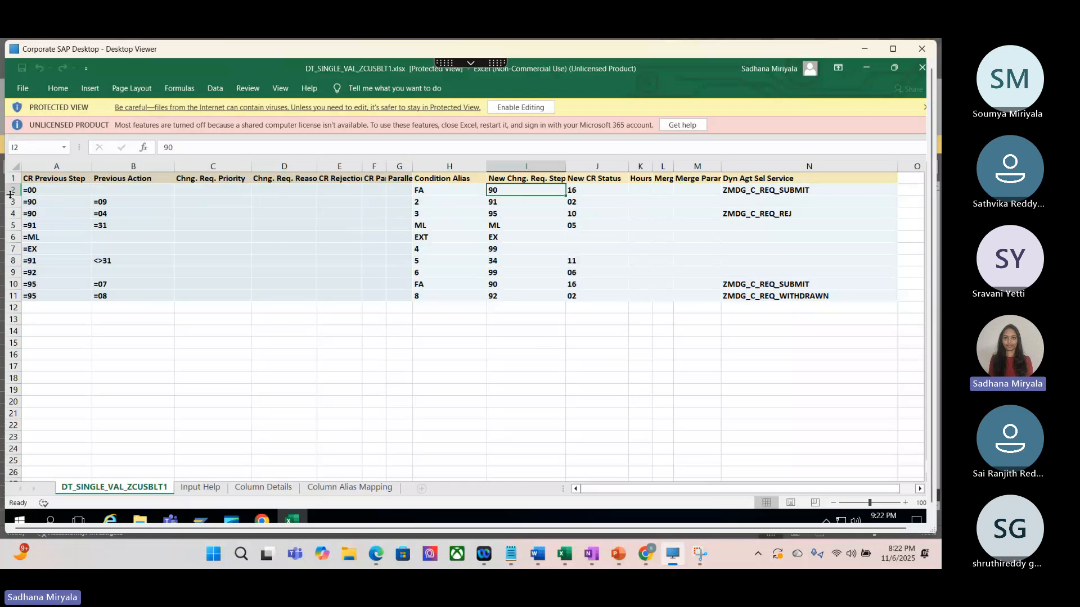
pyautogui.click(32, 190)
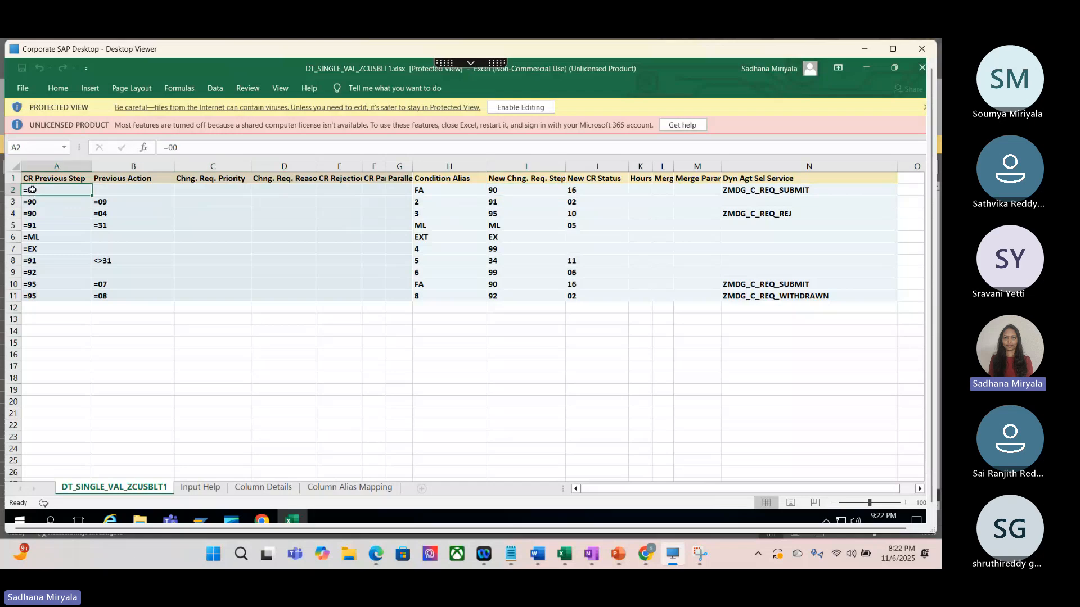
pyautogui.click(501, 189)
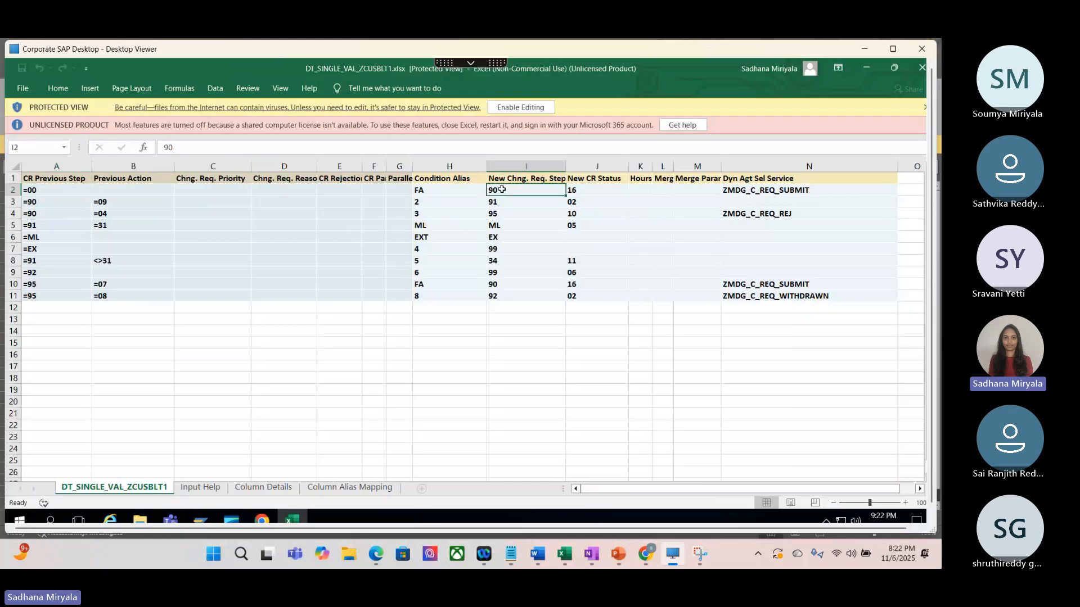
pyautogui.click(418, 190)
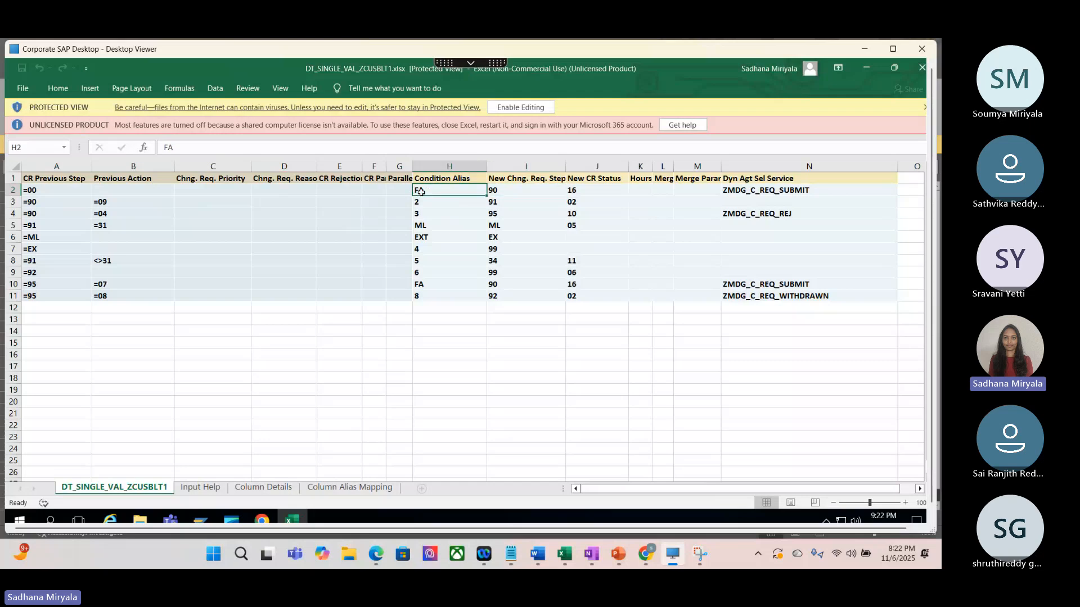
# Step: Switch to the BRFplus Catalog Browser and export the user agent decision table DT_USER_AGT_GRP_ZCUSBLT1 to Excel
pyautogui.click(292, 514)
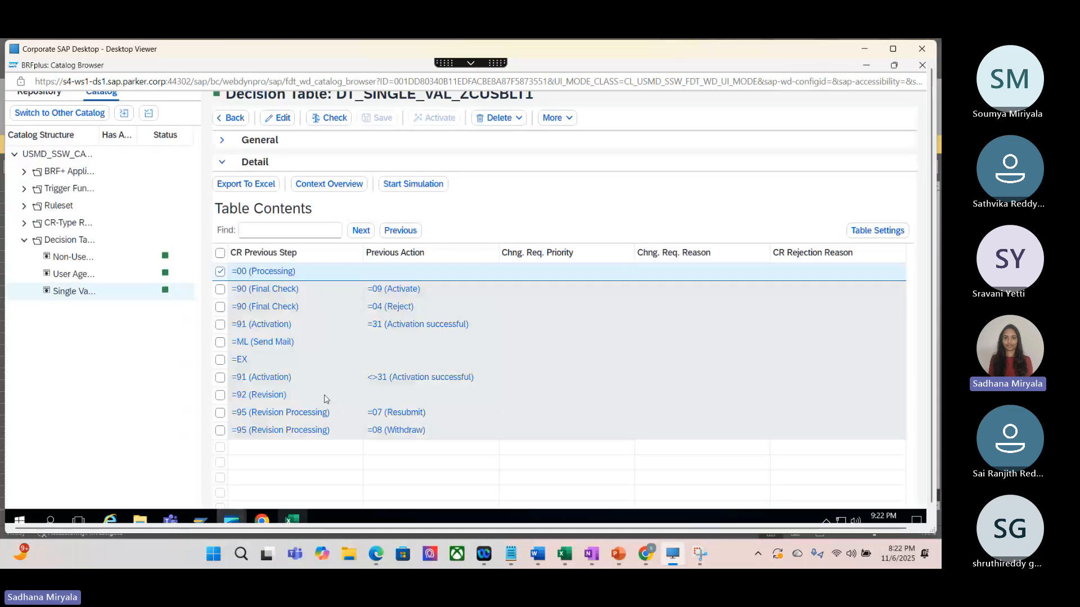
pyautogui.click(81, 276)
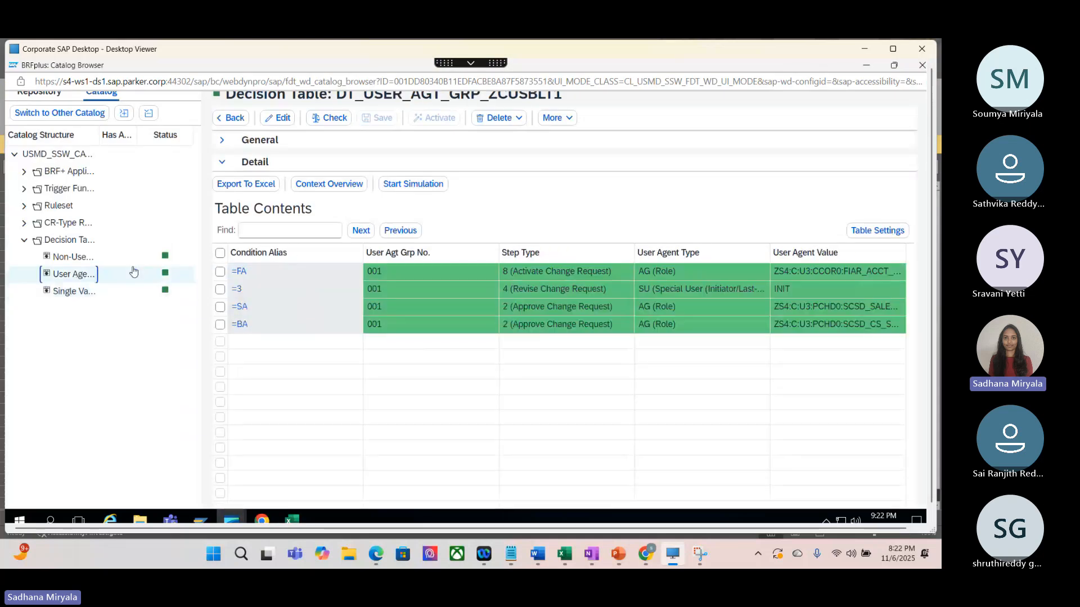
pyautogui.click(293, 191)
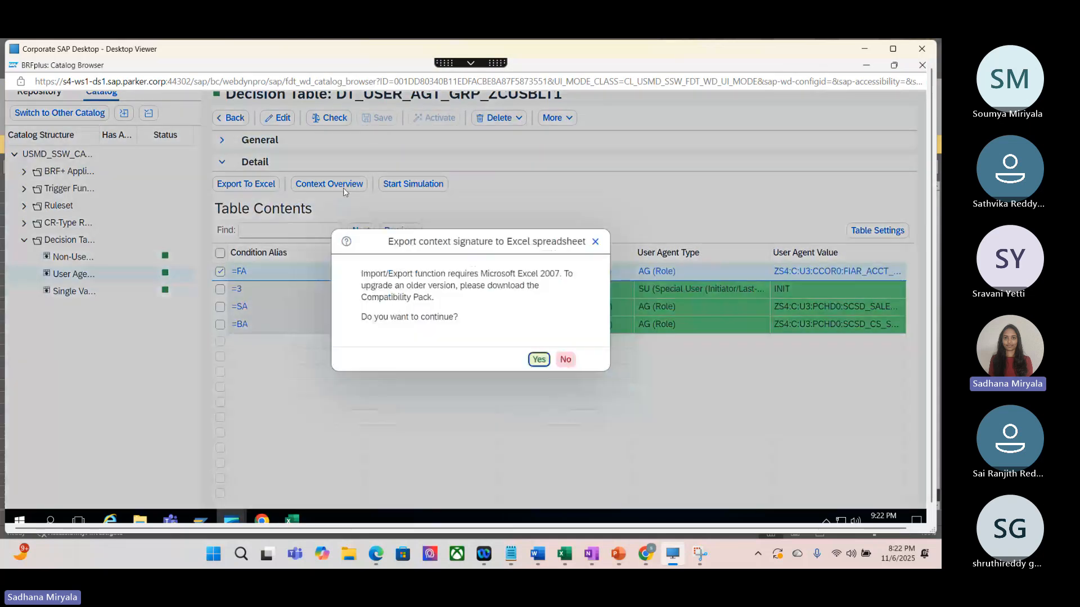
pyautogui.click(541, 359)
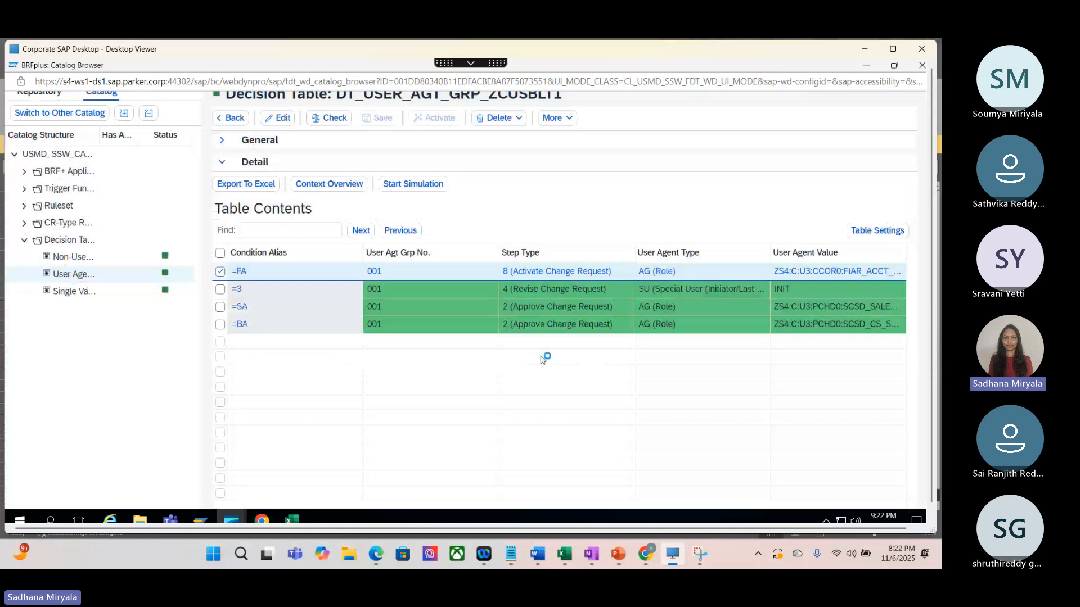
# Step: Export the non-user agent decision table DT_NON_USER_AGT_GRP_ZCUSBLT1 to Excel
pyautogui.click(69, 259)
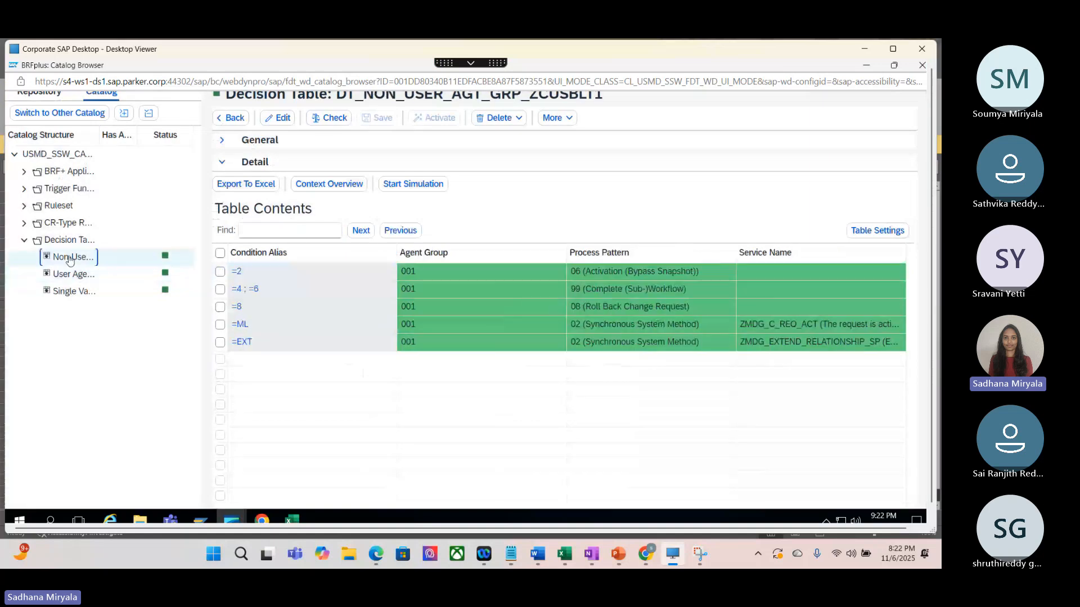
pyautogui.click(261, 185)
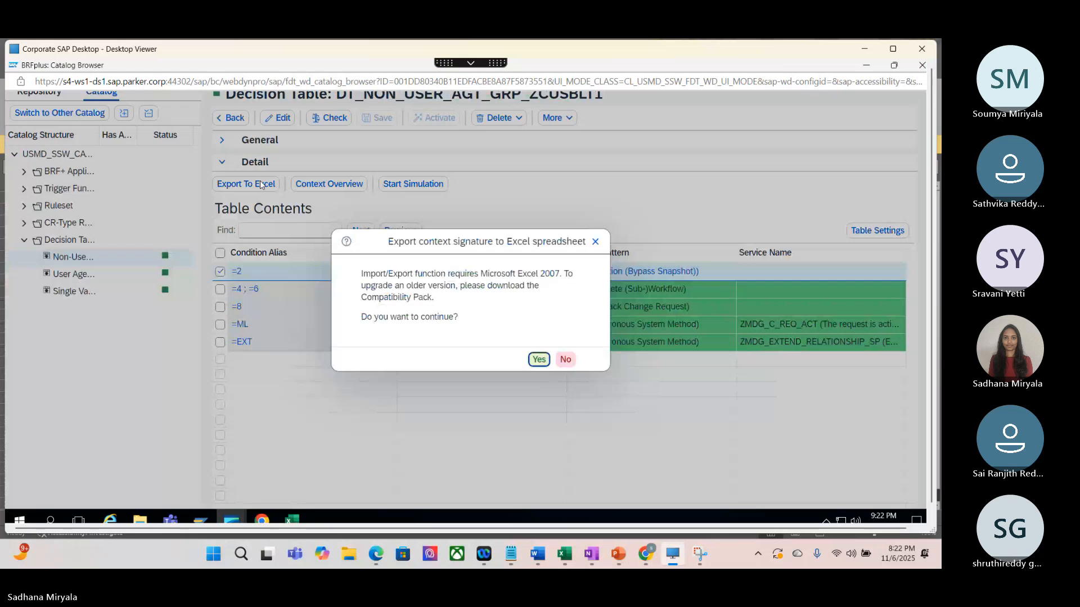
pyautogui.click(538, 360)
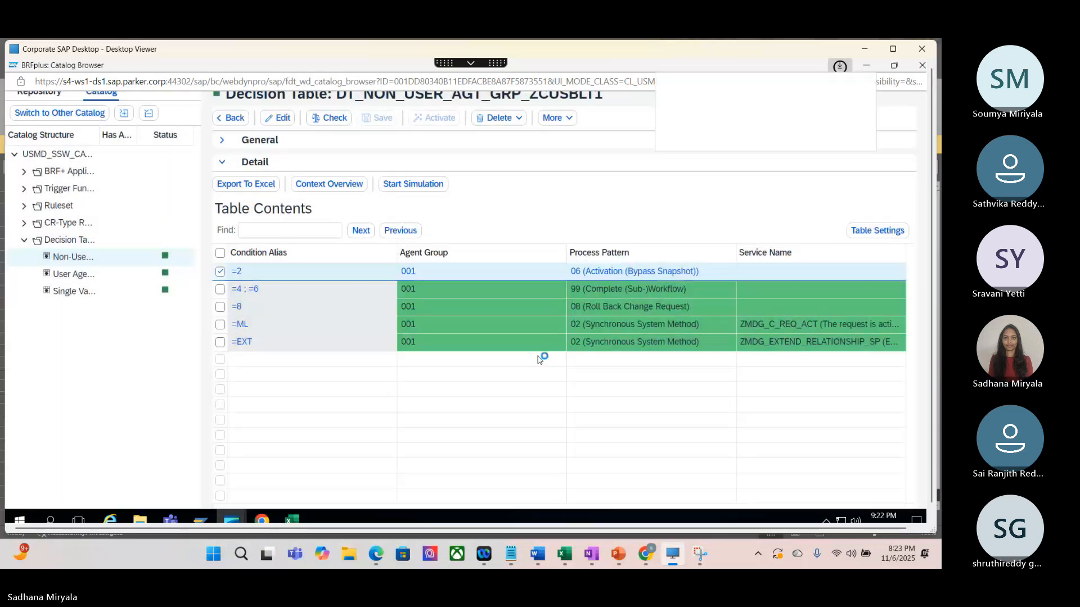
# Step: Open the downloaded DT_USER_AGT_GRP_ZCUSBLT1.xlsx and copy its whole table, A1:E5
pyautogui.click(664, 145)
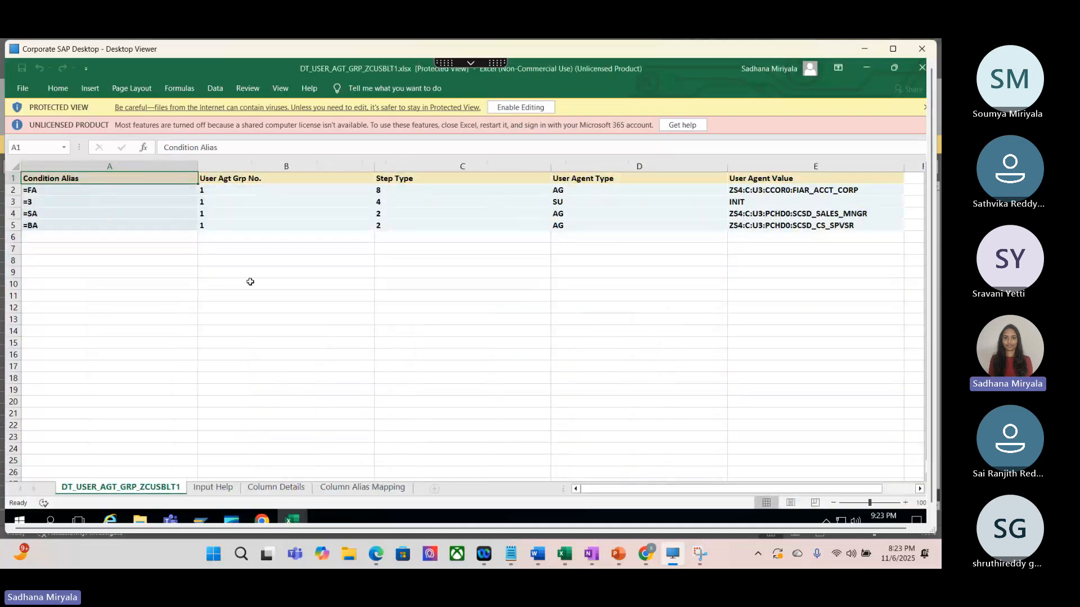
pyautogui.moveTo(56, 179); pyautogui.dragTo(790, 232)
pyautogui.hotkey('ctrl', 'c')
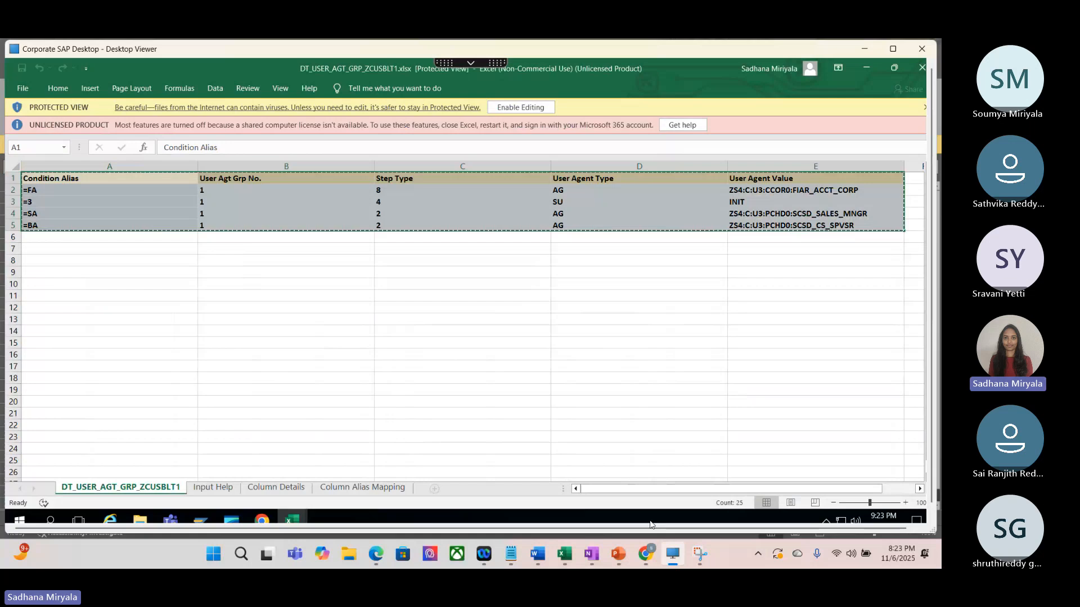
# Step: Switch to the local workbook 447003 test results (1).xlsx, add a new sheet after 10006962, and paste the user agent table at A17
pyautogui.moveTo(568, 556)
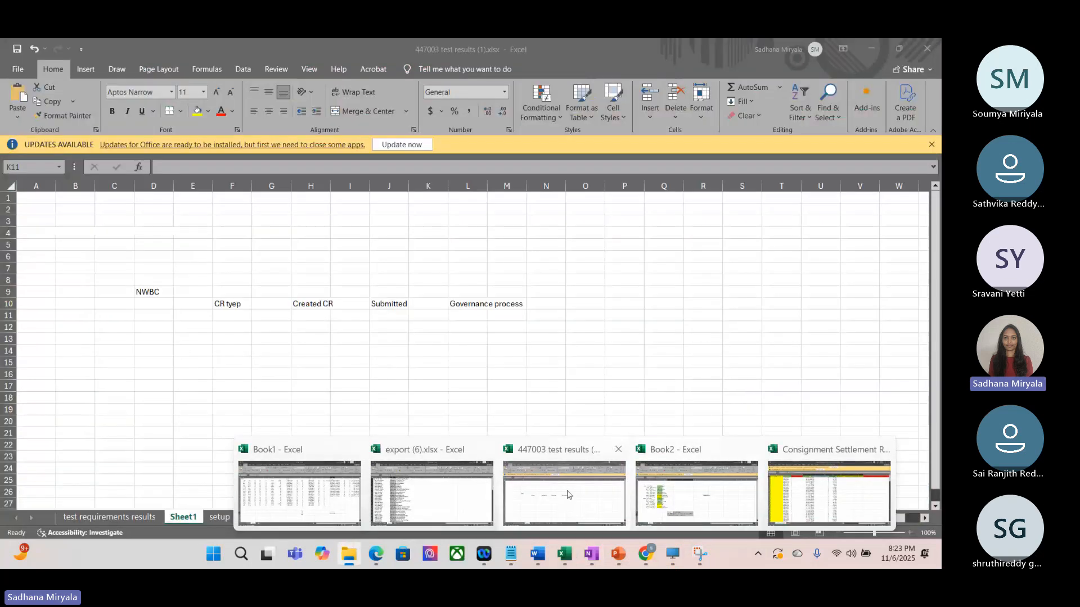
pyautogui.click(564, 494)
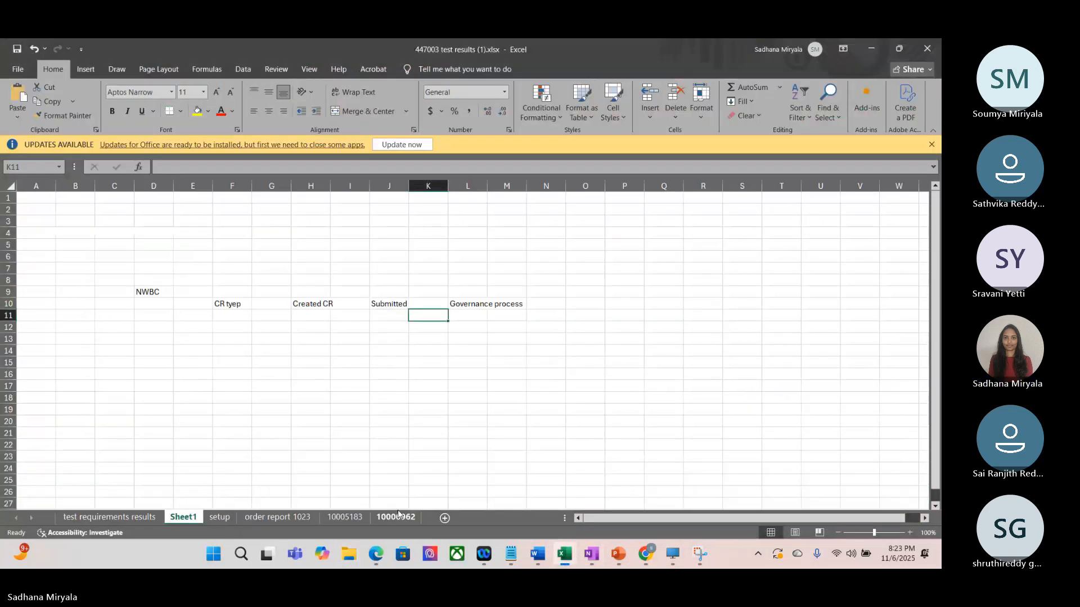
pyautogui.click(396, 517)
pyautogui.click(444, 518)
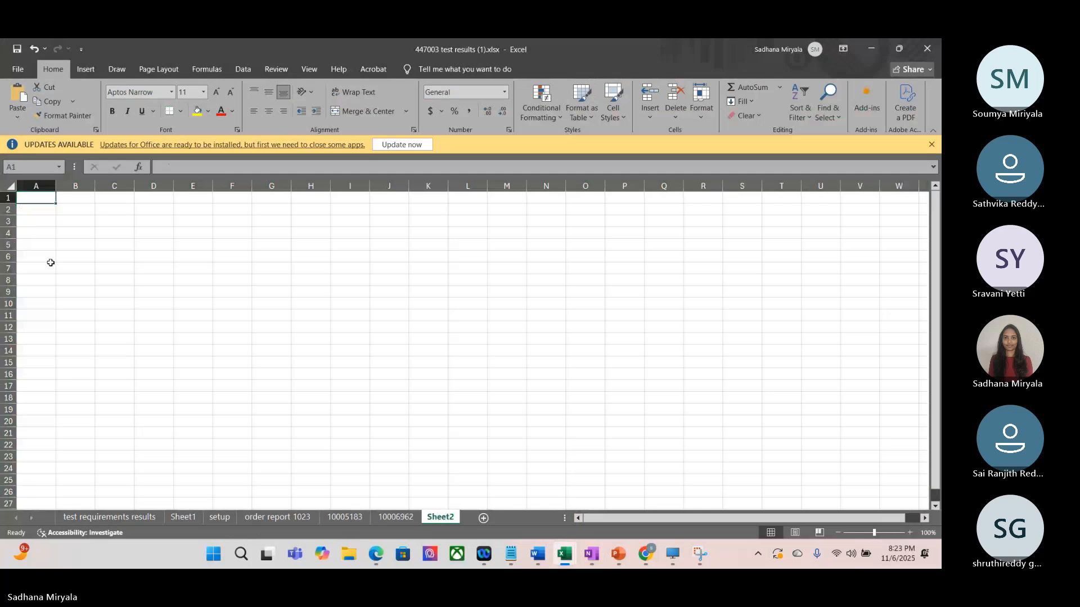
pyautogui.click(36, 387)
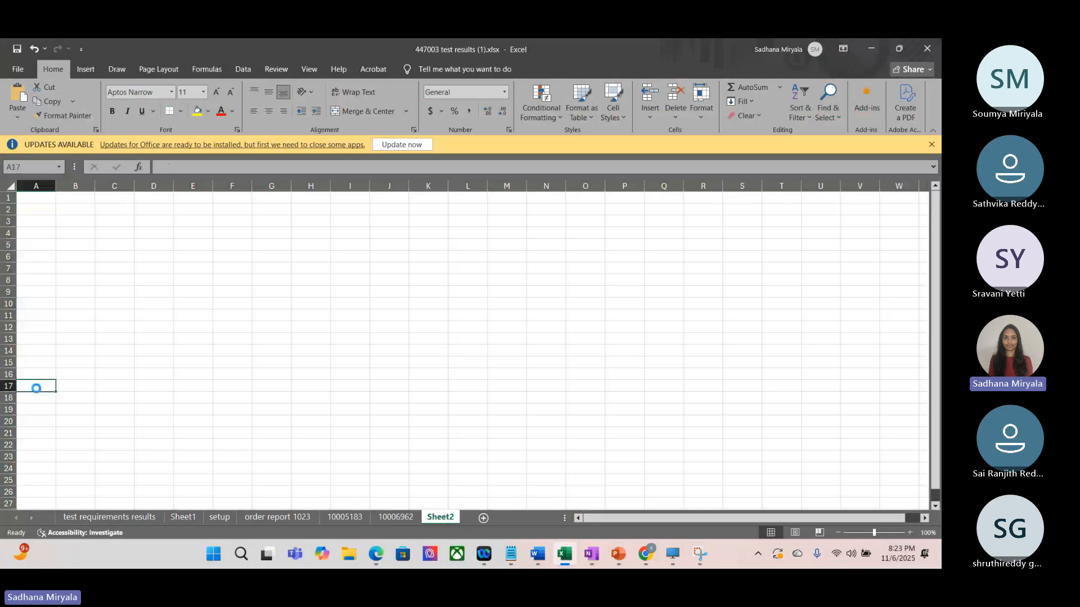
pyautogui.hotkey('ctrl', 'v')
# Step: Return to DT_SINGLE_VAL_ZCUSBLT1.xlsx in the Corporate SAP Desktop and copy its full decision table with headers
pyautogui.click(668, 559)
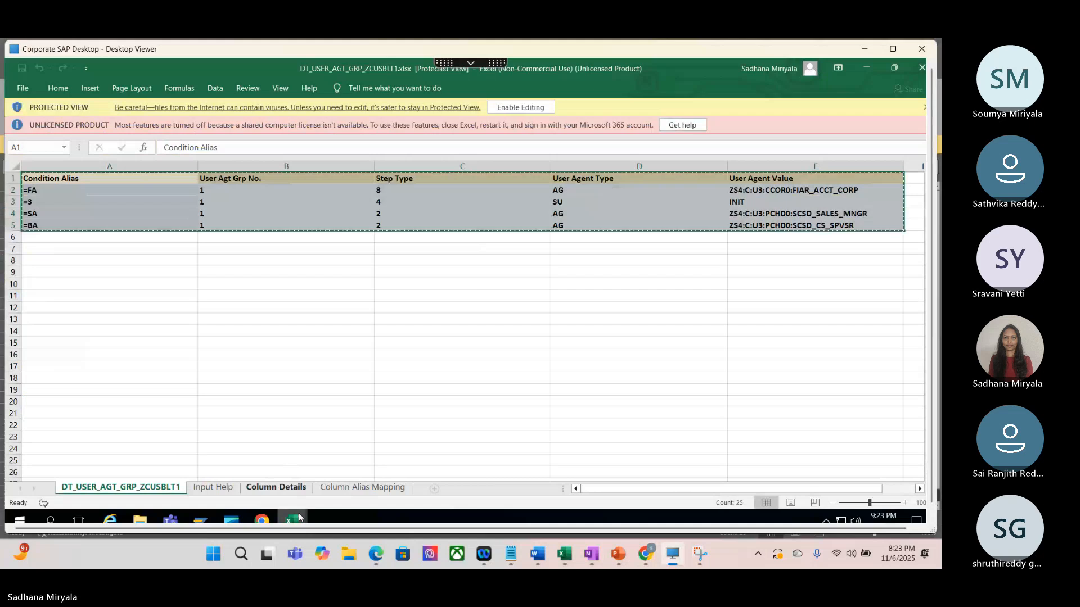
pyautogui.click(299, 518)
pyautogui.click(226, 470)
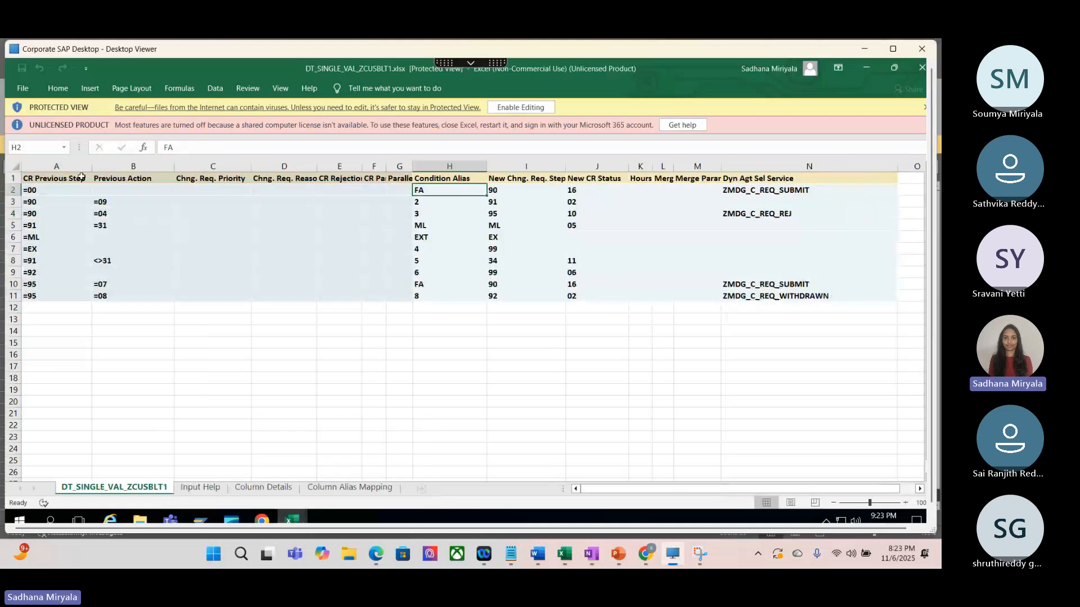
pyautogui.moveTo(81, 176); pyautogui.dragTo(778, 296)
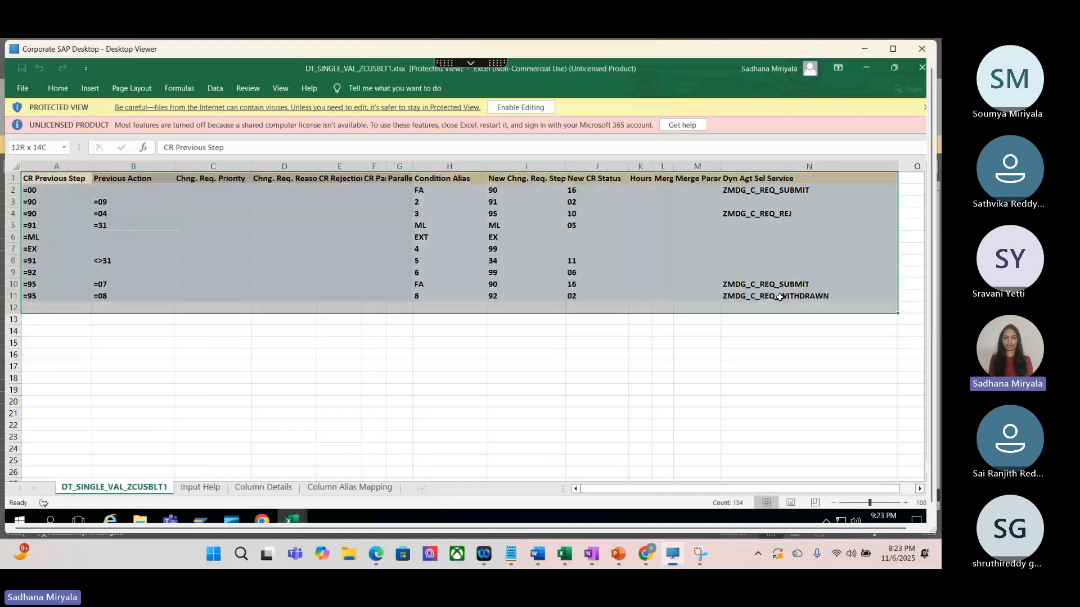
pyautogui.hotkey('ctrl', 'c')
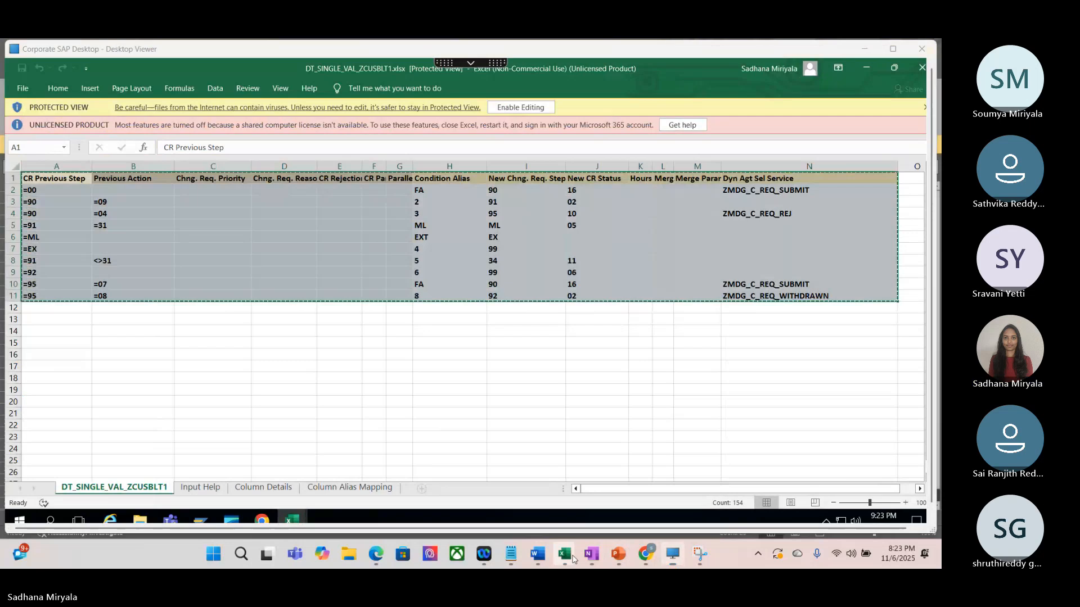
# Step: Paste the single value table at A2 of the new sheet in the local 447003 test results (1).xlsx
pyautogui.moveTo(573, 556)
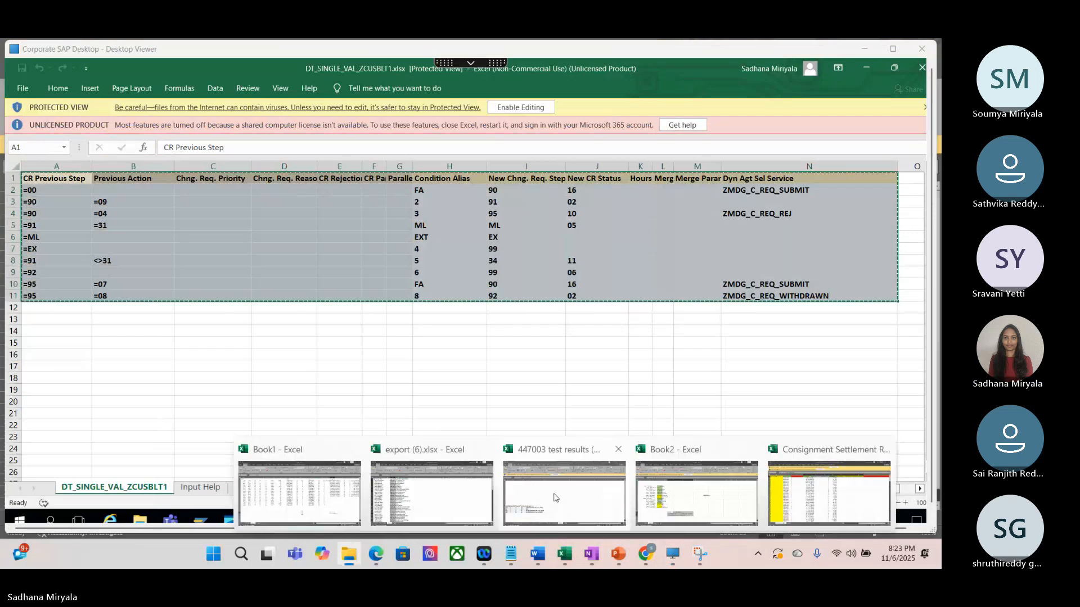
pyautogui.click(555, 497)
pyautogui.click(35, 208)
pyautogui.hotkey('ctrl', 'v')
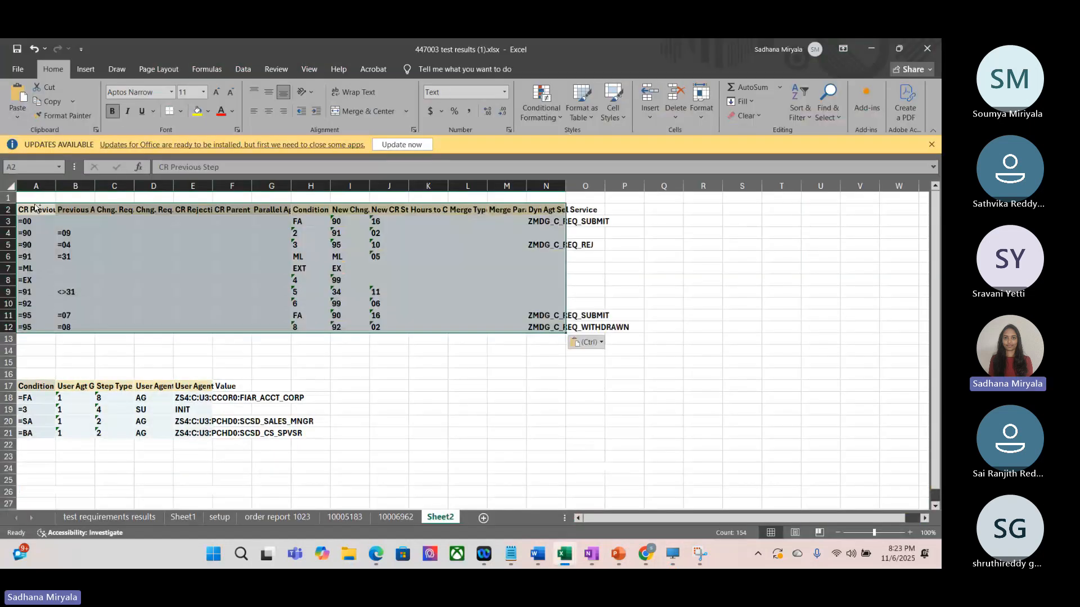
# Step: Open the downloaded DT_NON_USER_AGT_GRP_ZCUSBLT1.xlsx in the Corporate SAP Desktop and copy its table, A1:D6
pyautogui.click(678, 561)
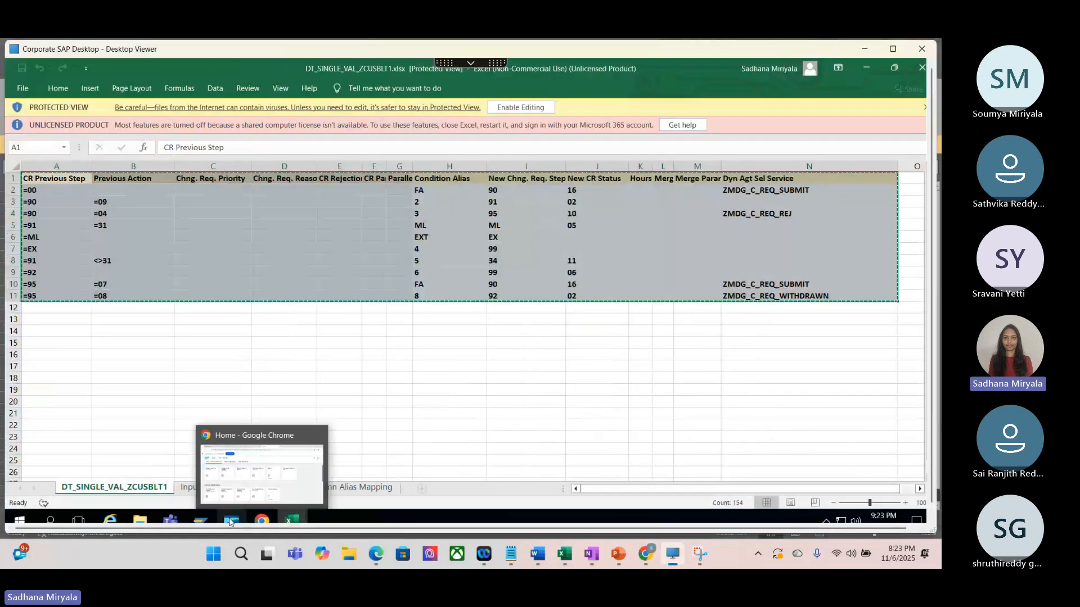
pyautogui.click(230, 522)
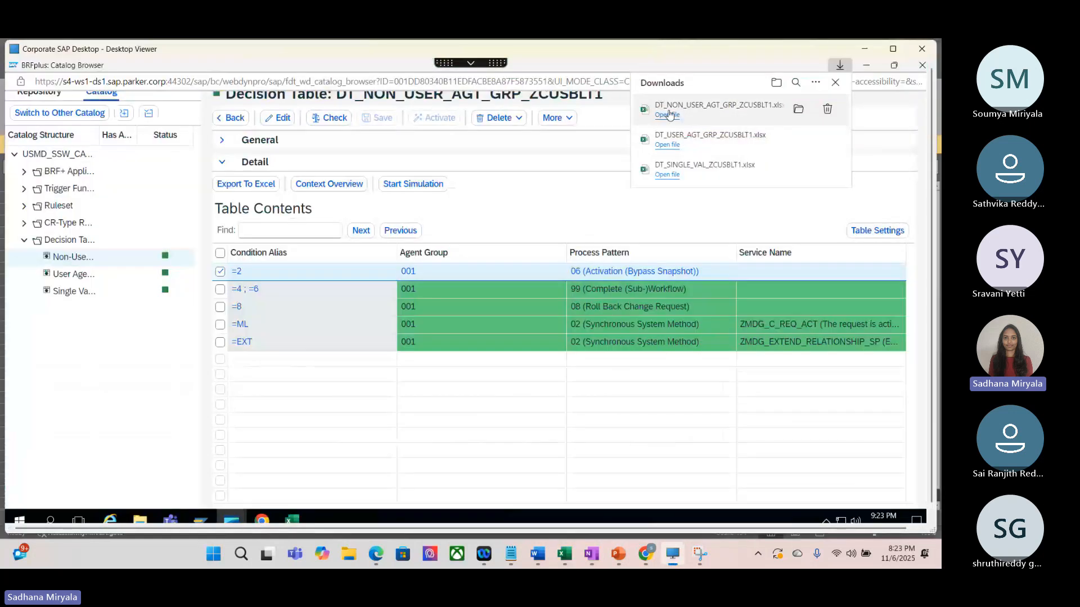
pyautogui.click(667, 115)
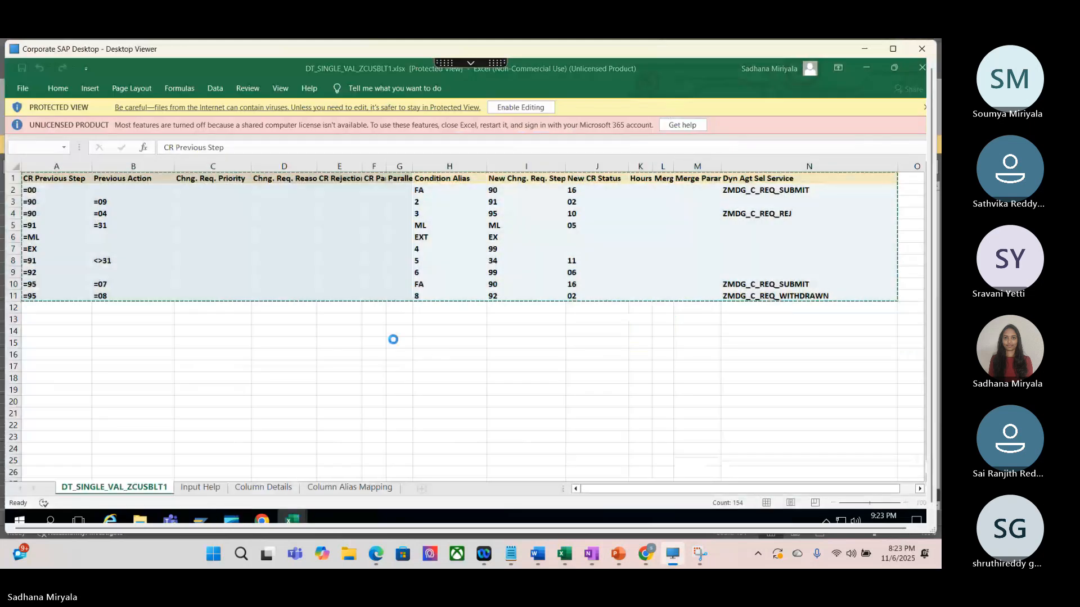
pyautogui.moveTo(58, 176); pyautogui.dragTo(611, 245)
pyautogui.click(611, 245)
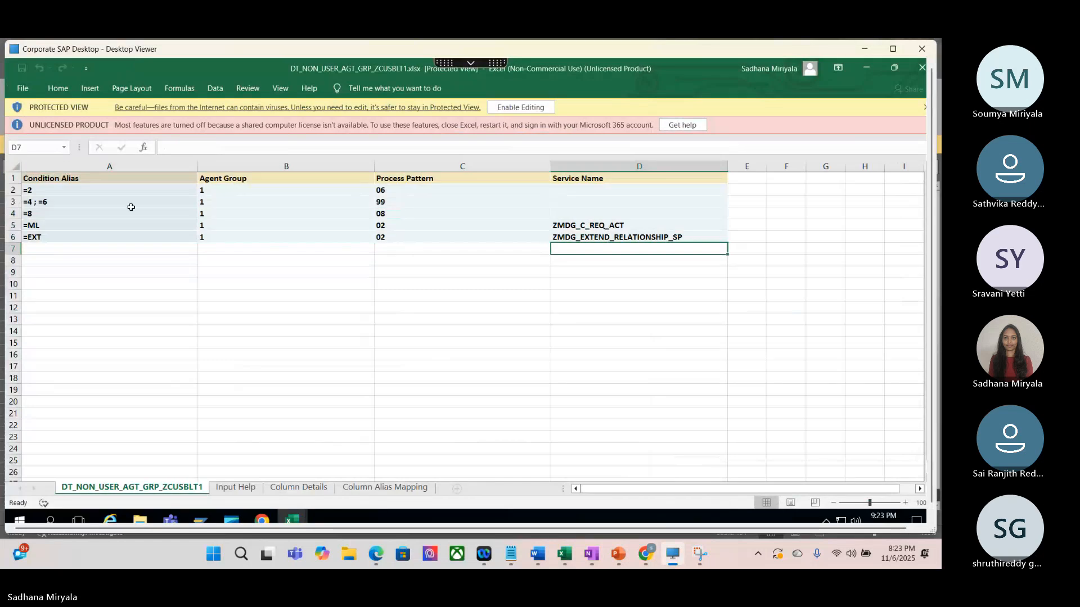
pyautogui.moveTo(101, 175); pyautogui.dragTo(583, 237)
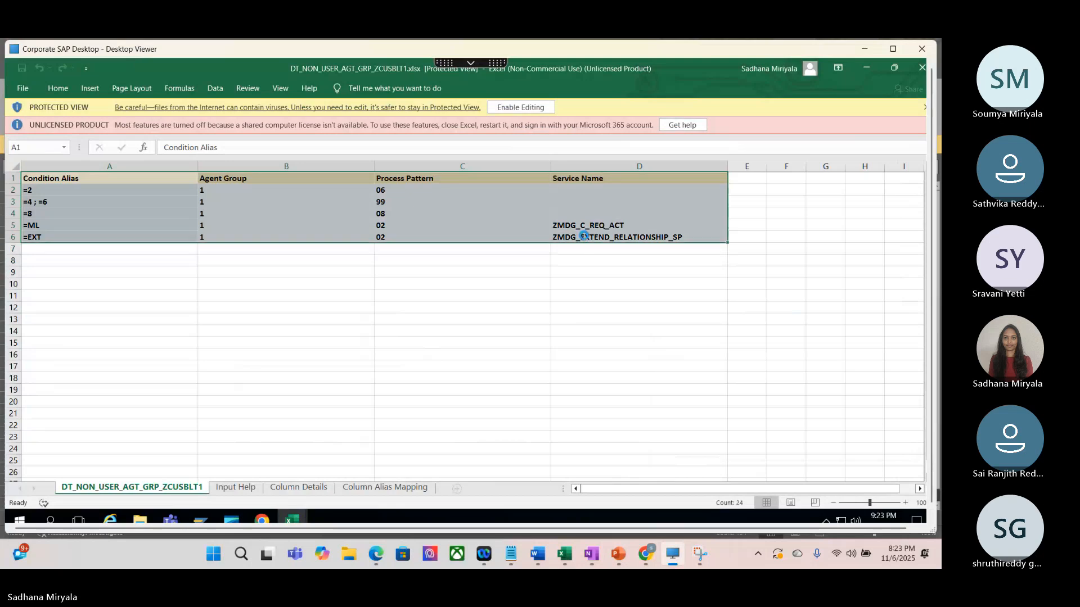
pyautogui.hotkey('ctrl', 'c')
# Step: Switch back to the local 447003 test results (1).xlsx and paste the non-user agent table at A24 of Sheet2
pyautogui.click(565, 557)
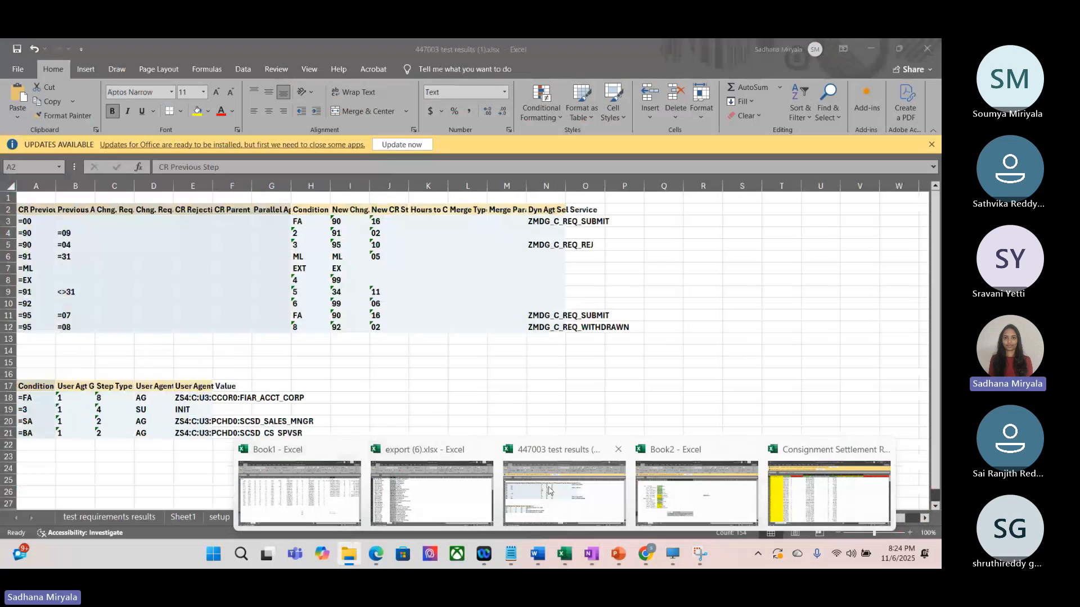
pyautogui.click(548, 491)
pyautogui.click(34, 471)
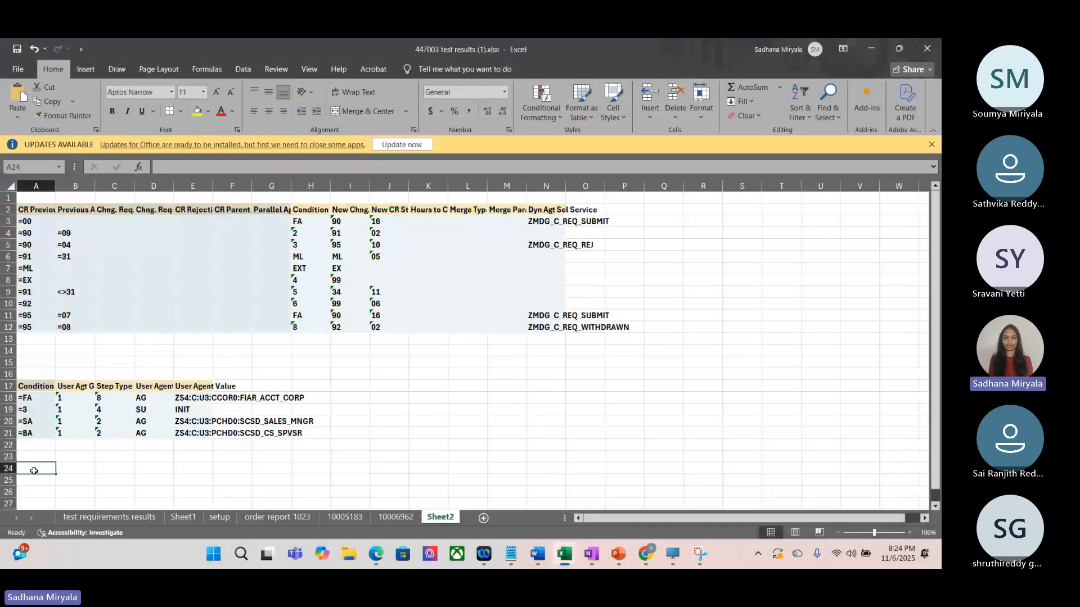
pyautogui.hotkey('ctrl', 'v')
# Step: Label the two agent tables by entering "Non user agent" in A23 and "User agent" in A15
pyautogui.click(34, 456)
pyautogui.write('NO')
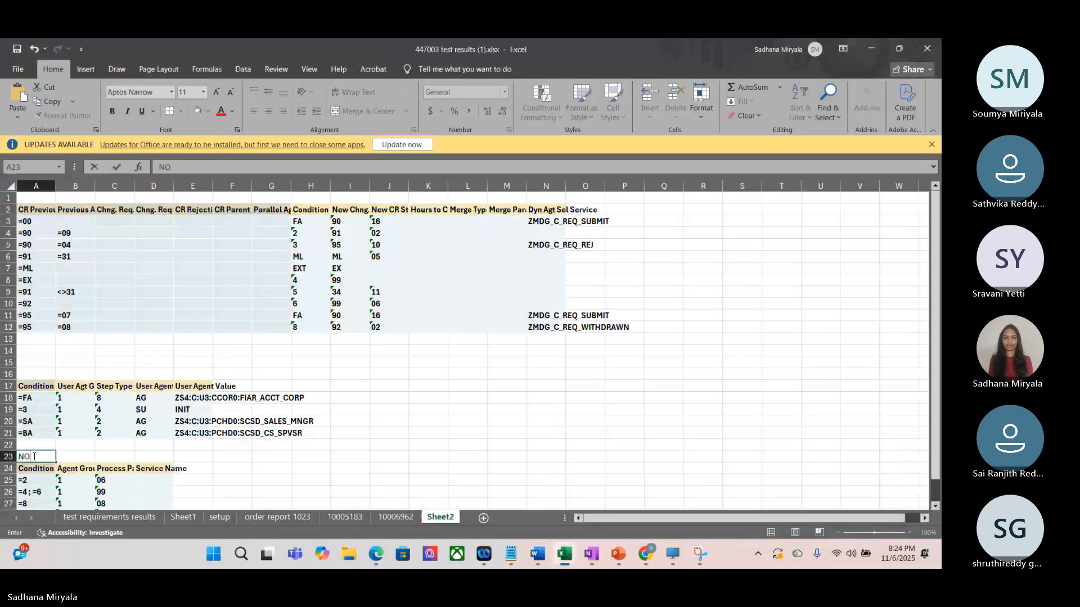
pyautogui.write('n user agent')
pyautogui.click(24, 358)
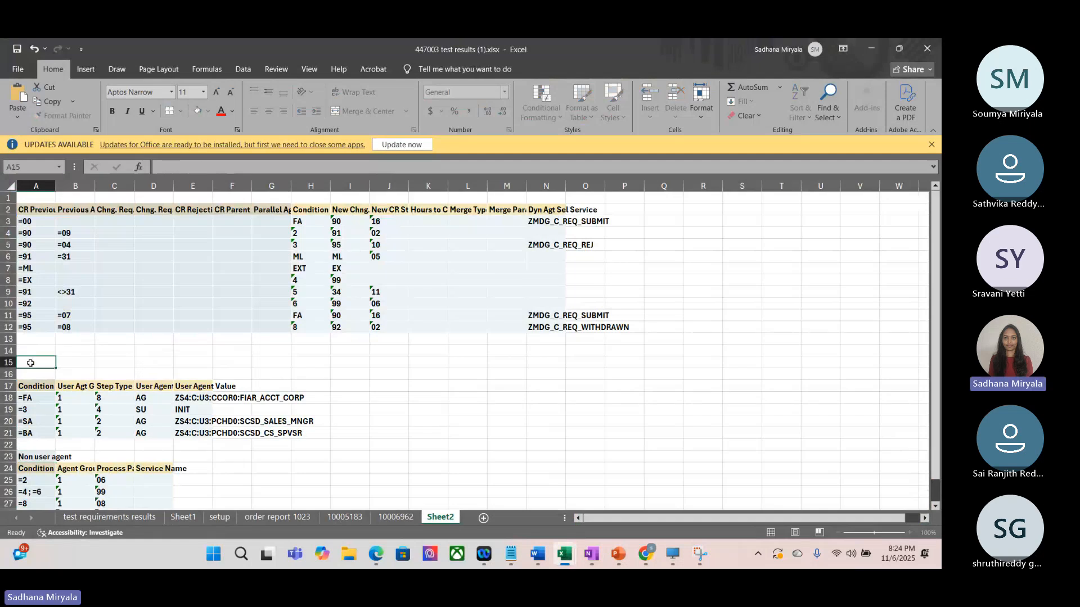
pyautogui.write('User agent')
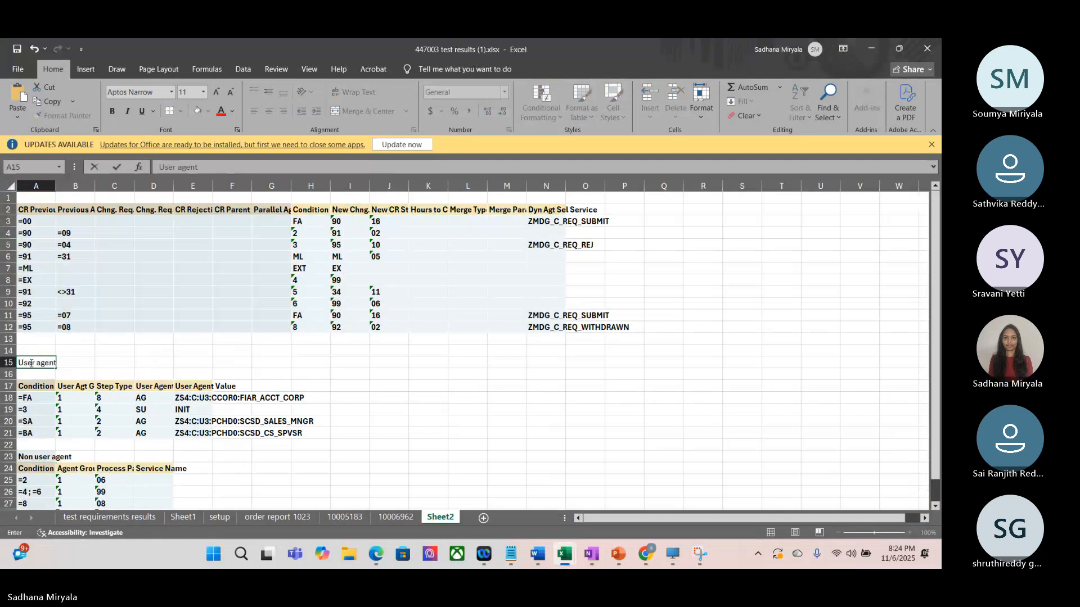
# Step: Enter the heading "Single value decision table" in A1
pyautogui.click(44, 200)
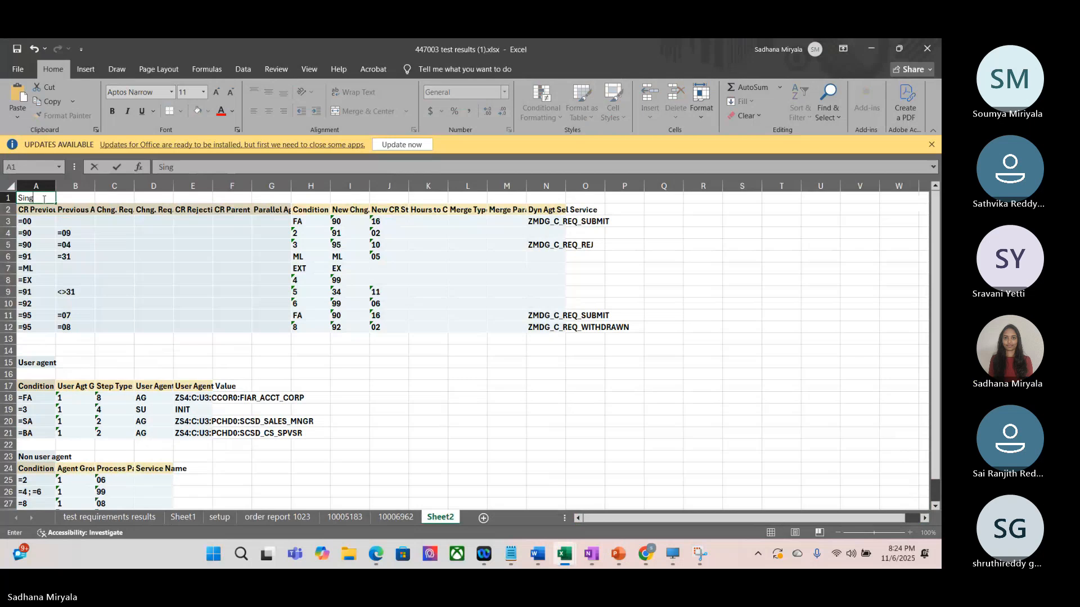
pyautogui.write('Single value deci')
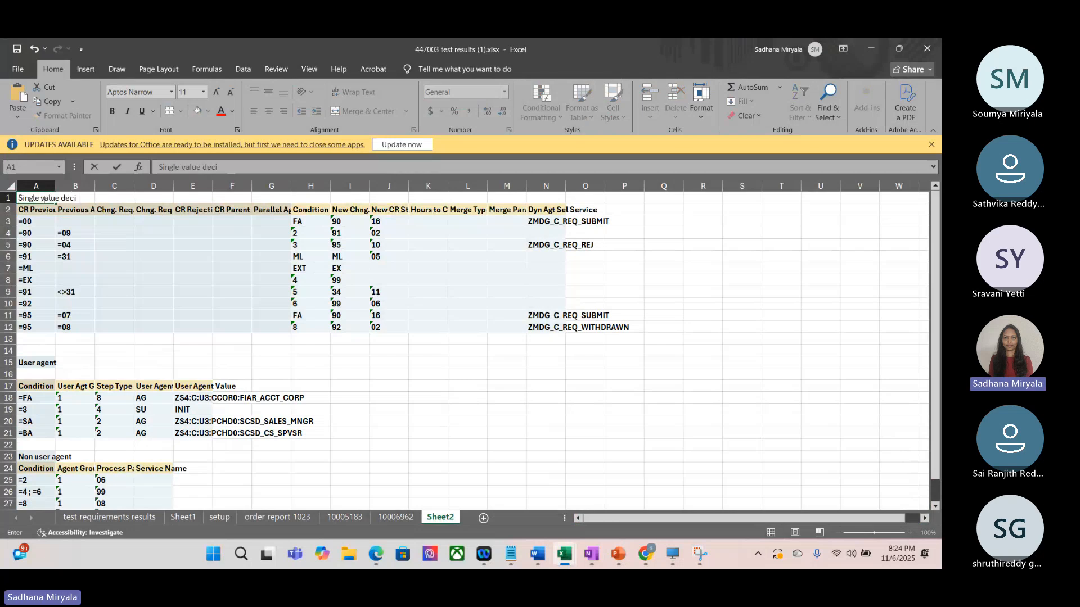
pyautogui.write('sion table')
# Step: Enter 170 in M16 and "CR submitted" in L16
pyautogui.click(508, 374)
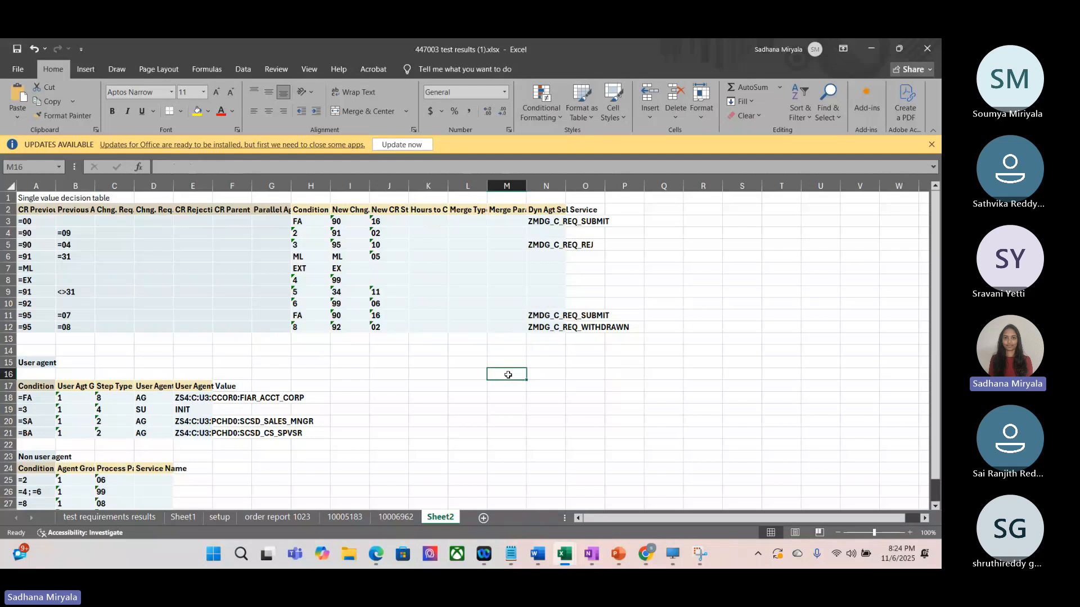
pyautogui.write('17')
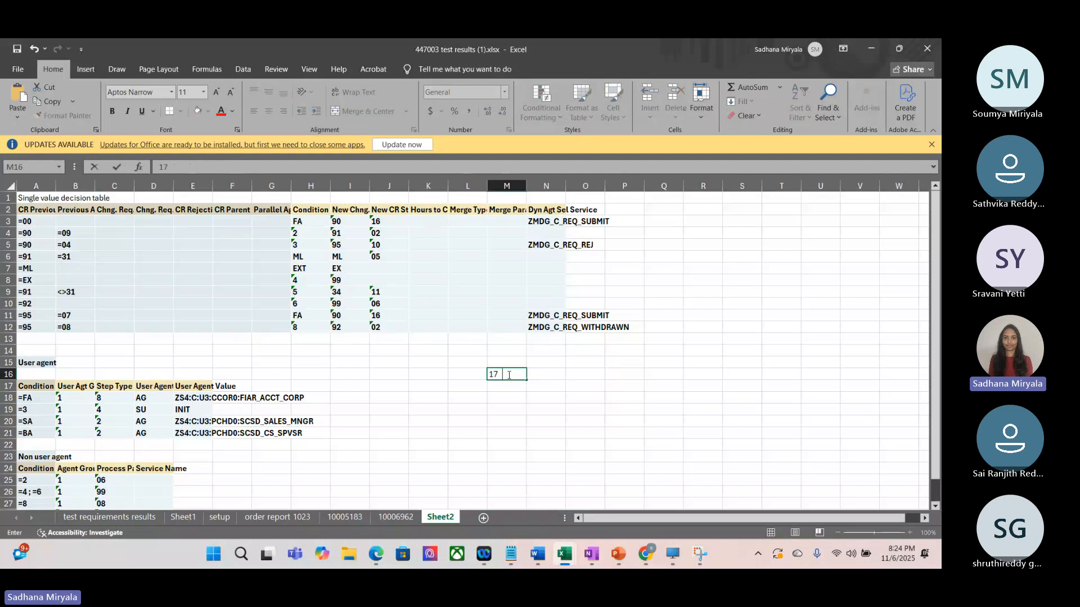
pyautogui.write('0')
pyautogui.click(475, 374)
pyautogui.write('CR')
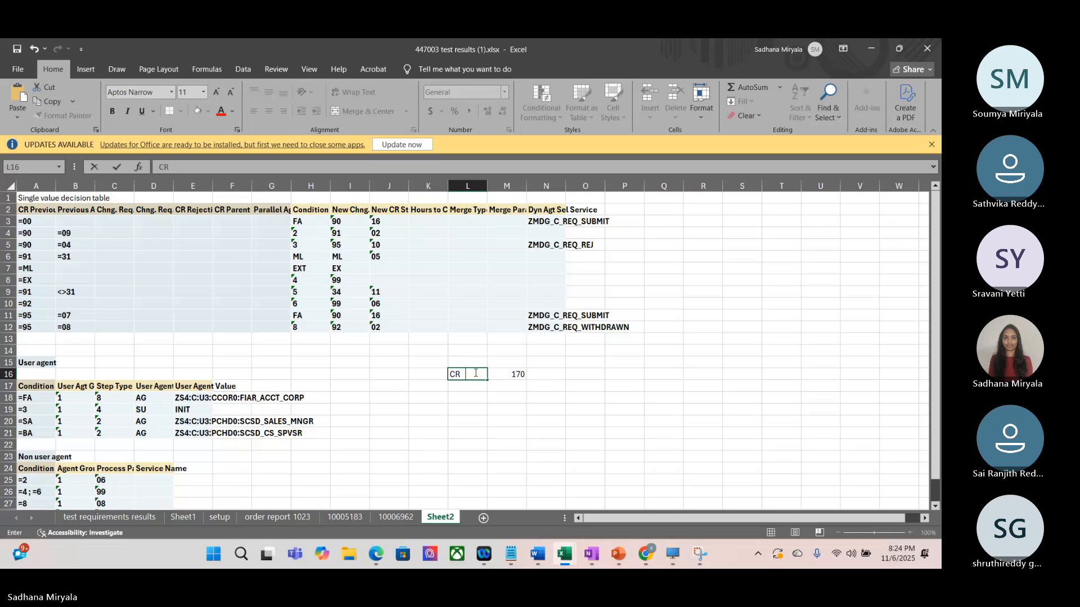
pyautogui.write(' submitted')
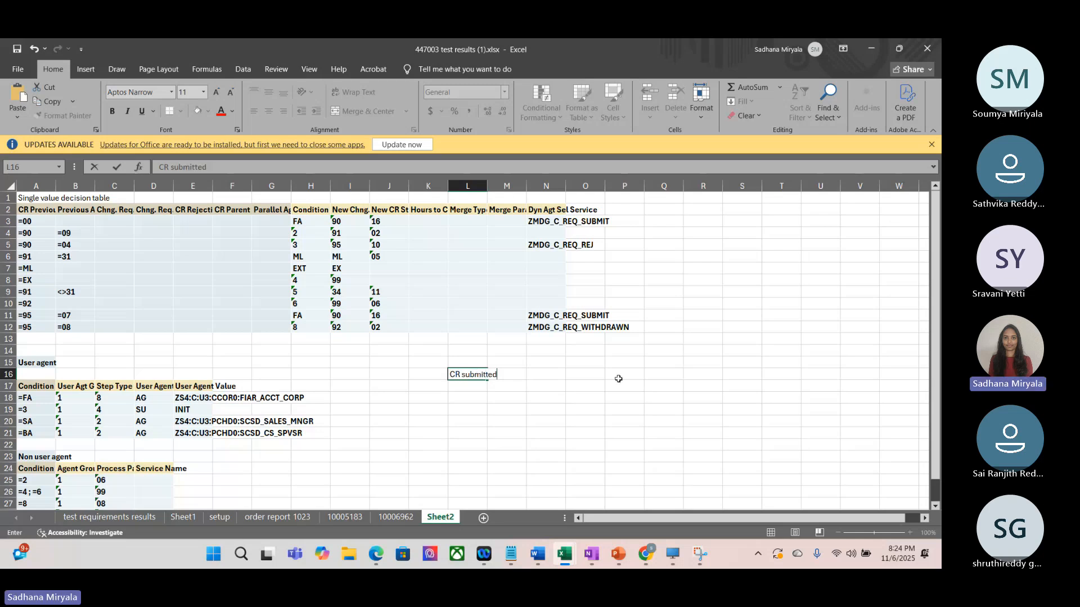
# Step: Enter 00 in O16 and 90 in Q16, following the first row of the single value decision table
pyautogui.click(586, 374)
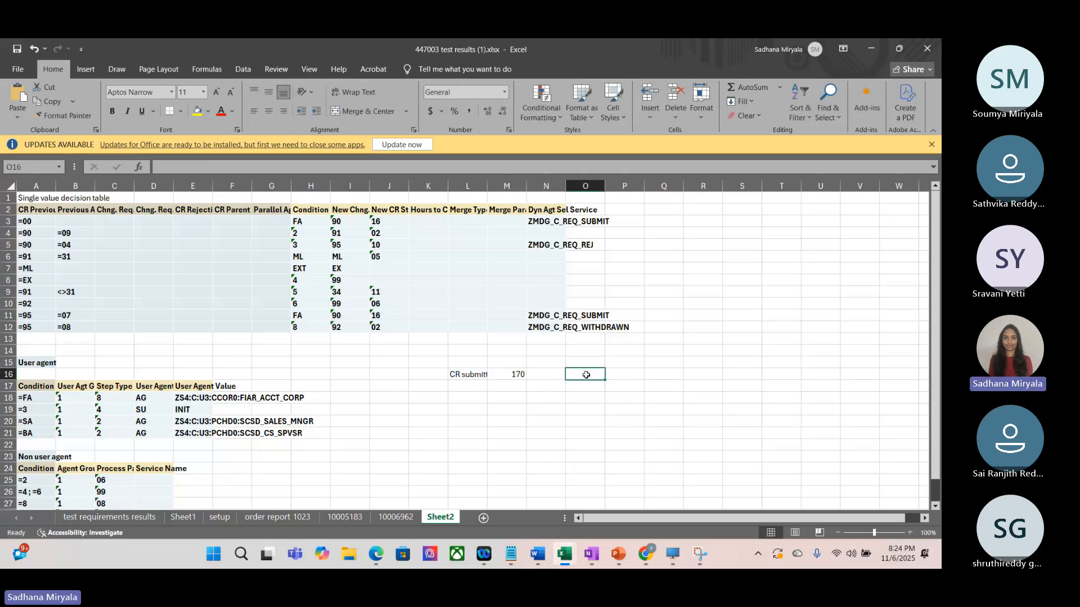
pyautogui.write('00')
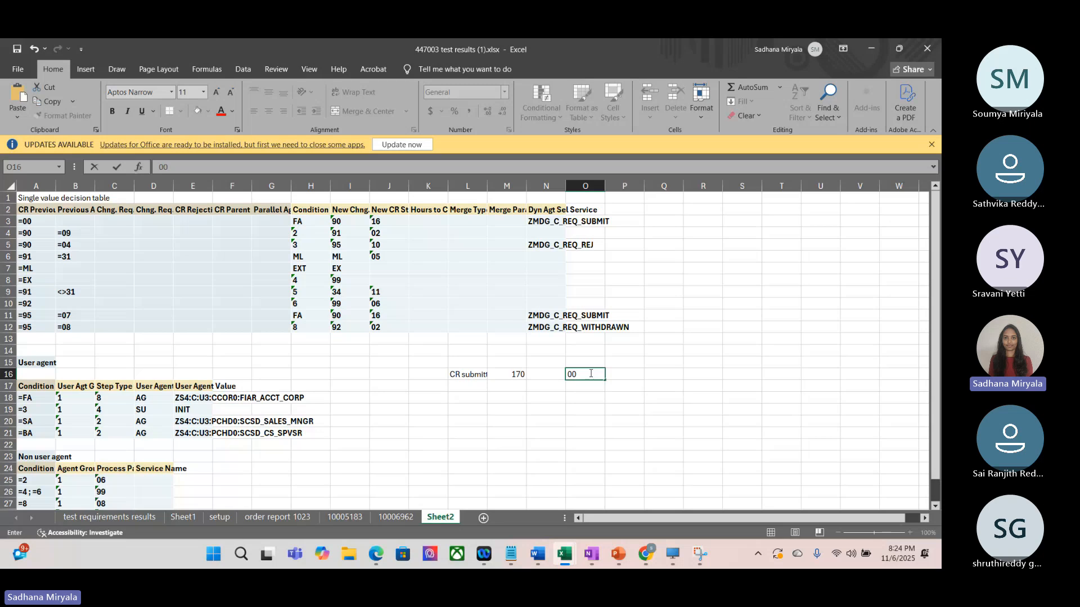
pyautogui.click(624, 375)
pyautogui.press('Left')
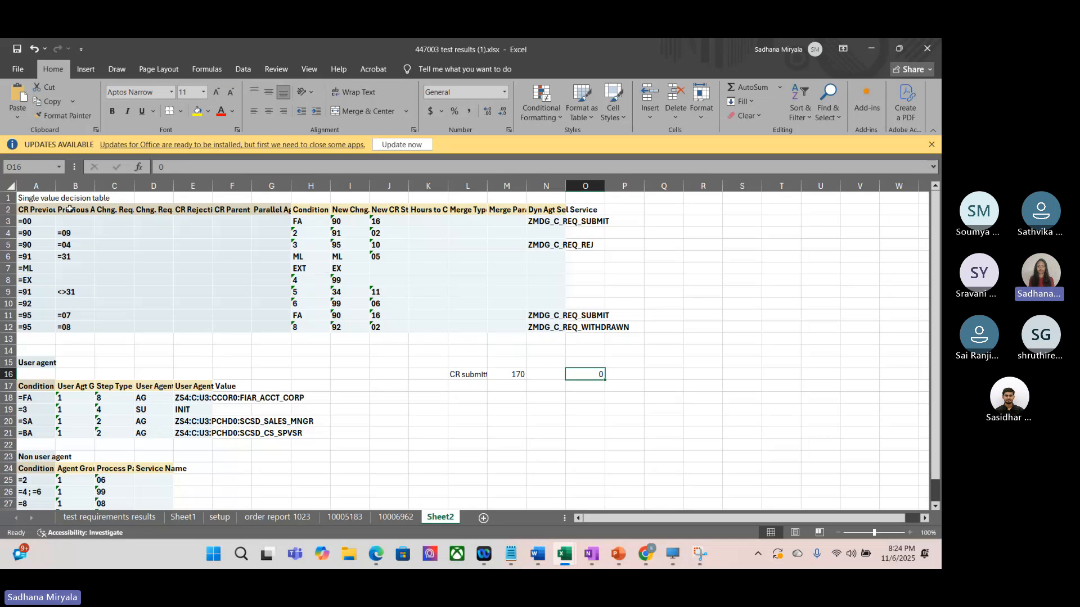
pyautogui.click(9, 221)
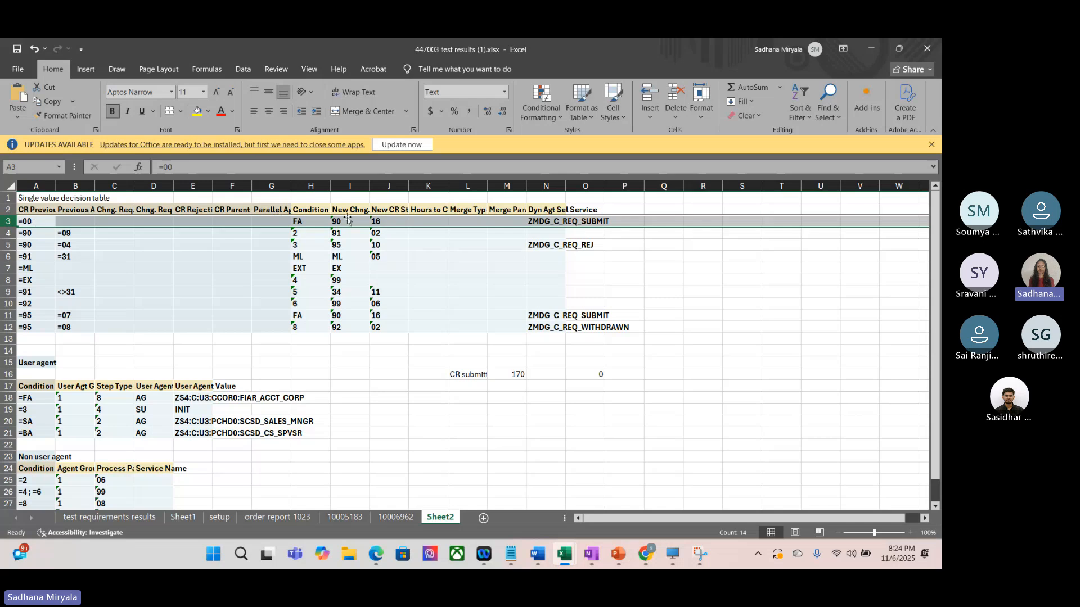
pyautogui.click(673, 375)
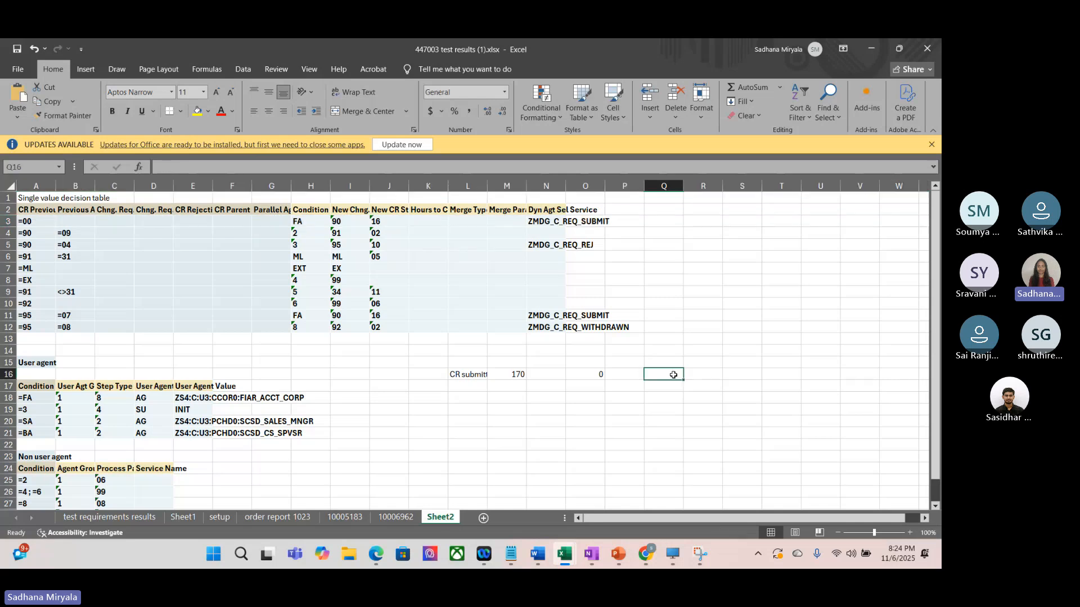
pyautogui.write('90')
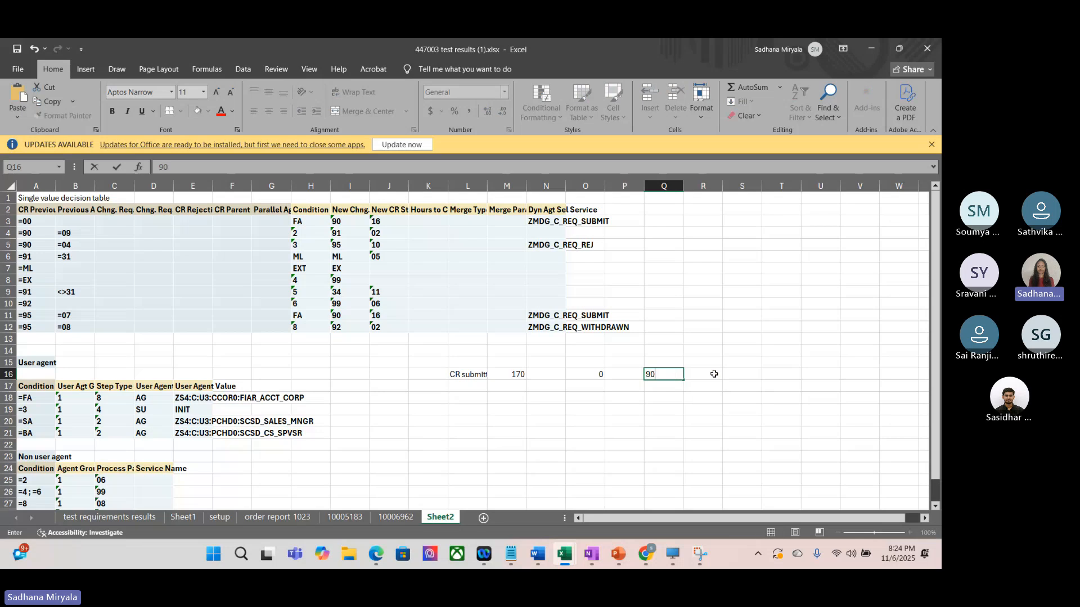
pyautogui.press('Tab')
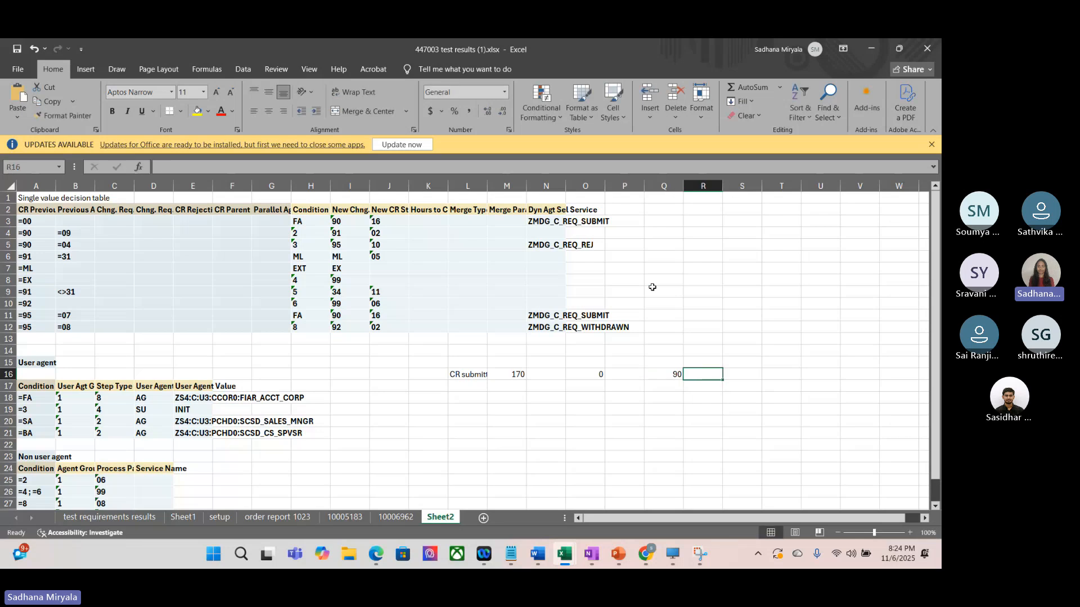
# Step: Copy the service name in N3, switch to the Corporate SAP Desktop and open transaction SE18 in a new session from DS1(3)
pyautogui.click(548, 221)
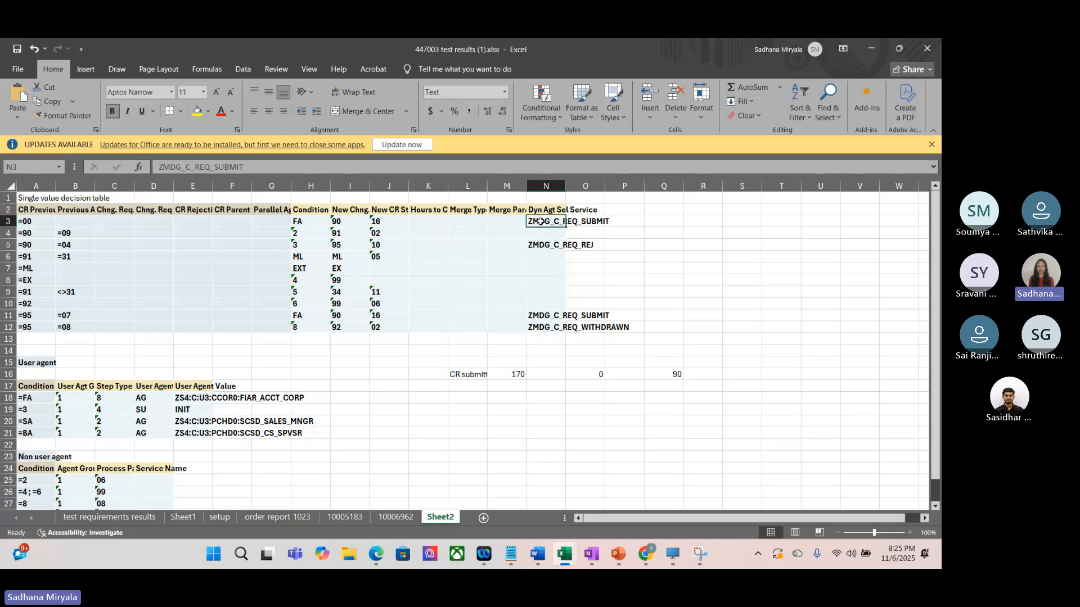
pyautogui.hotkey('ctrl', 'c')
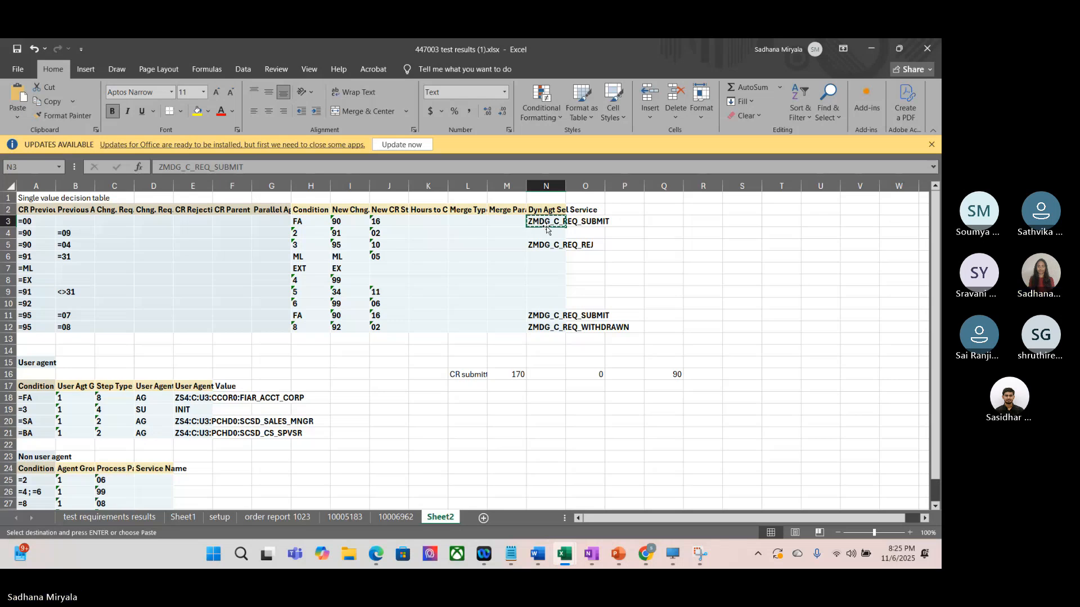
pyautogui.click(675, 555)
pyautogui.moveTo(199, 522)
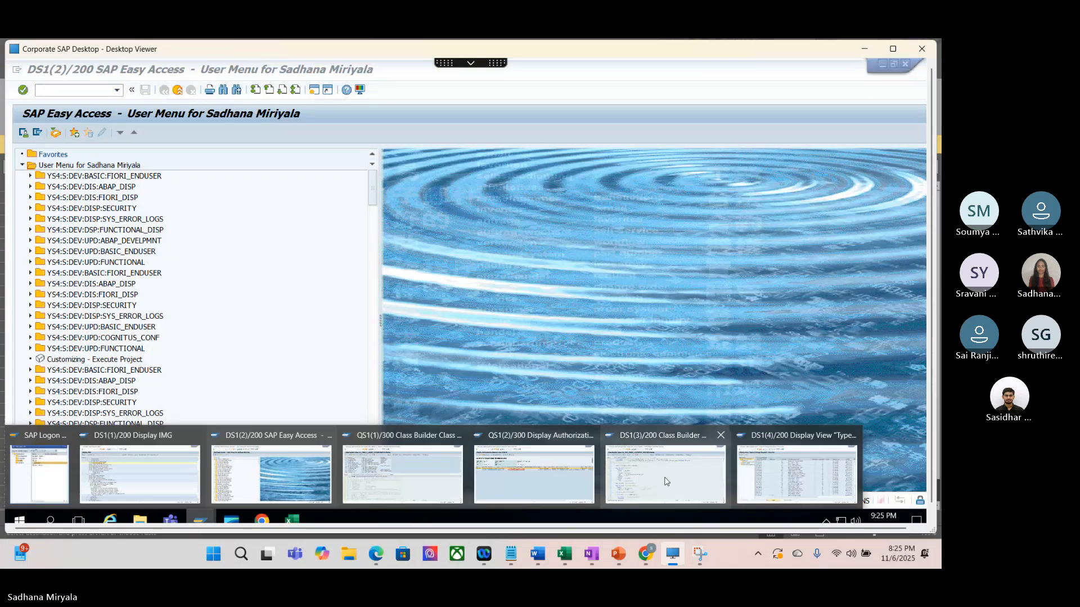
pyautogui.click(666, 480)
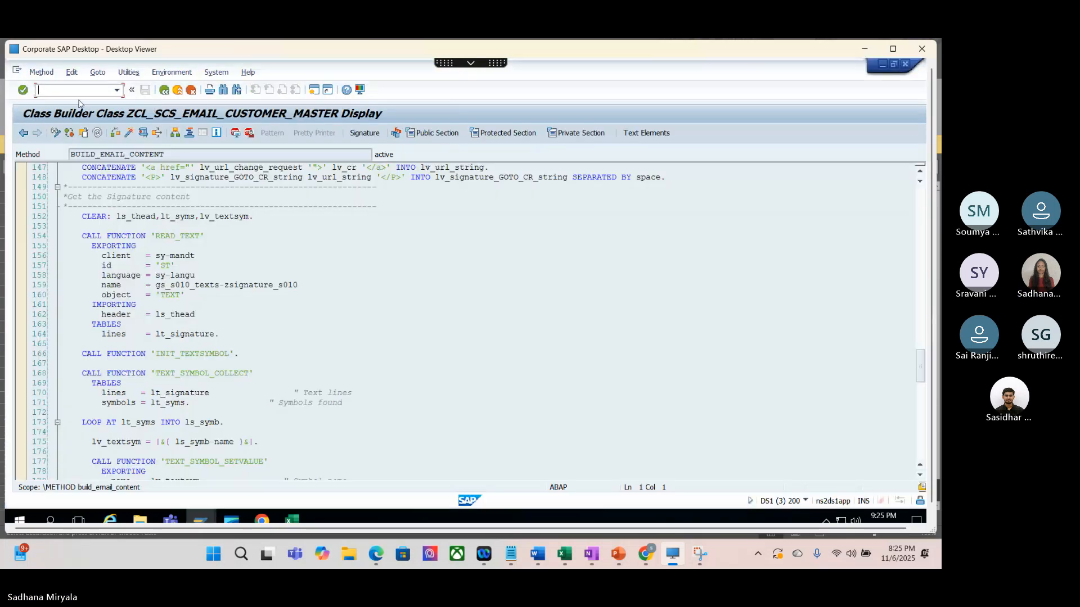
pyautogui.write('/ose1')
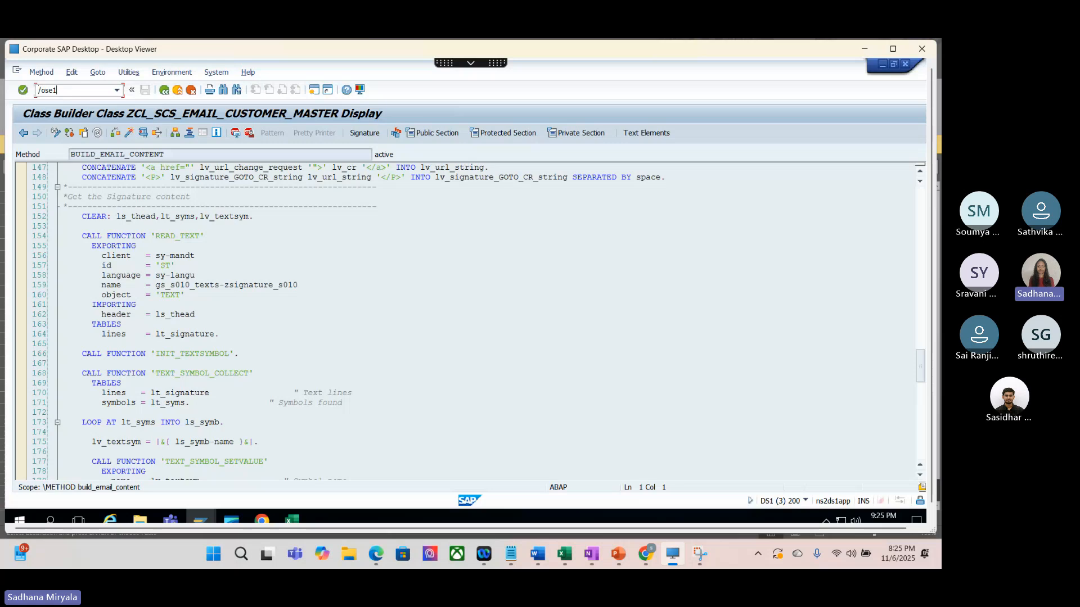
pyautogui.write('8')
pyautogui.press('Return')
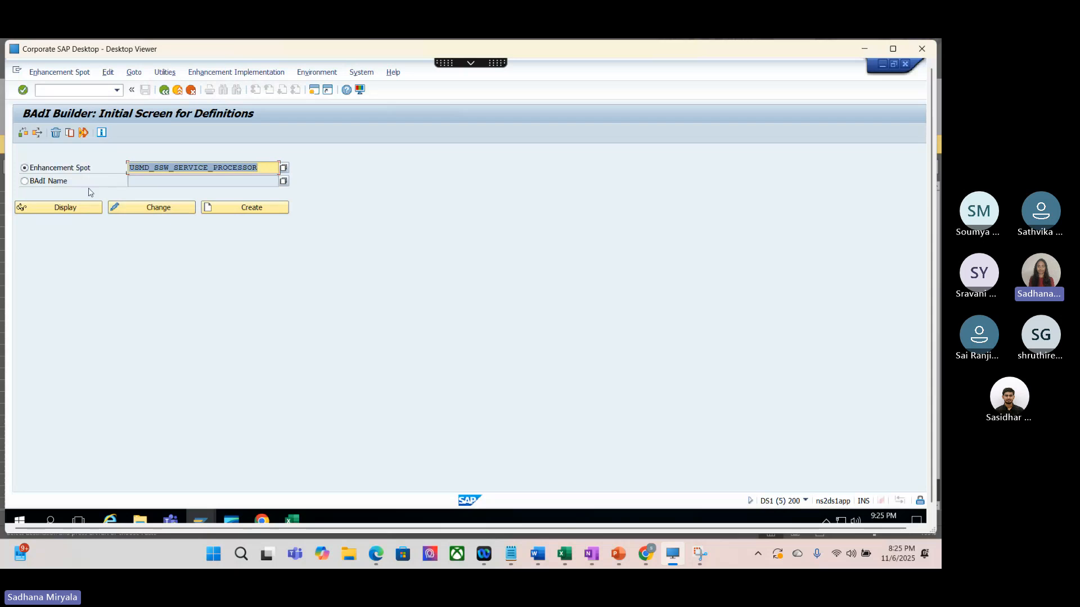
# Step: Display enhancement spot USMD_SSW_SERVICE_PROCESSOR and open the ZMDG_C_AGENT_DELETERMINATIONZM implementation of USMD_SSW_DYNAMIC_AGENT_SELECT
pyautogui.click(66, 208)
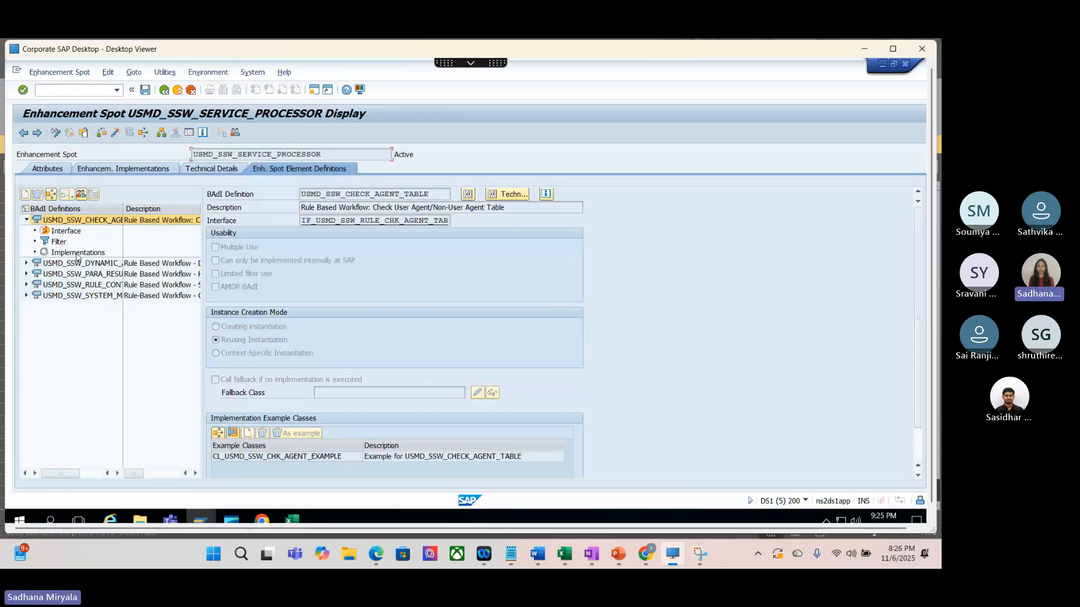
pyautogui.moveTo(123, 209); pyautogui.dragTo(194, 208)
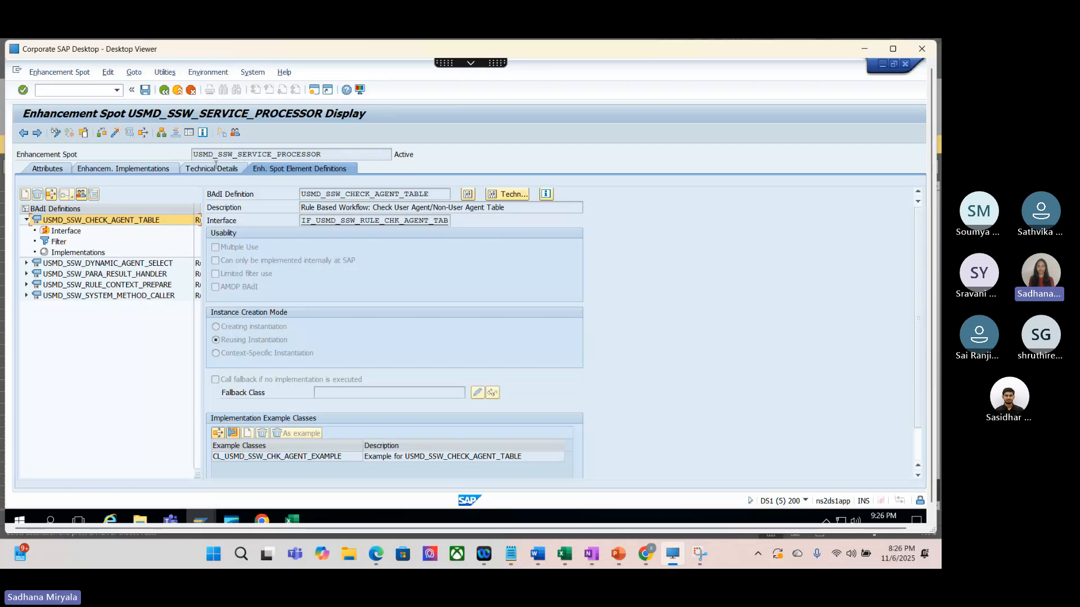
pyautogui.click(26, 263)
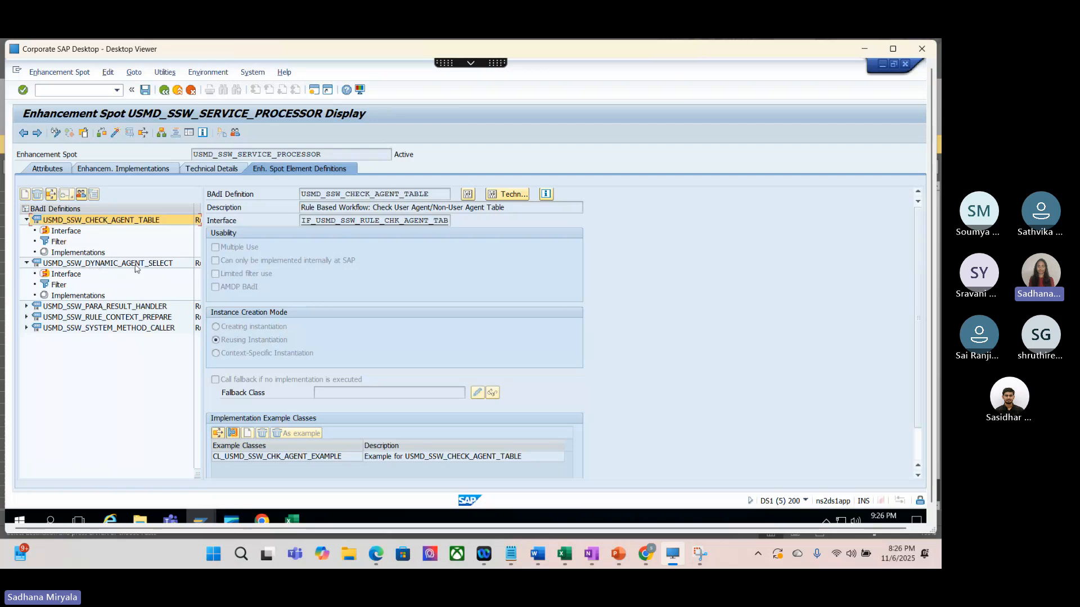
pyautogui.click(79, 296)
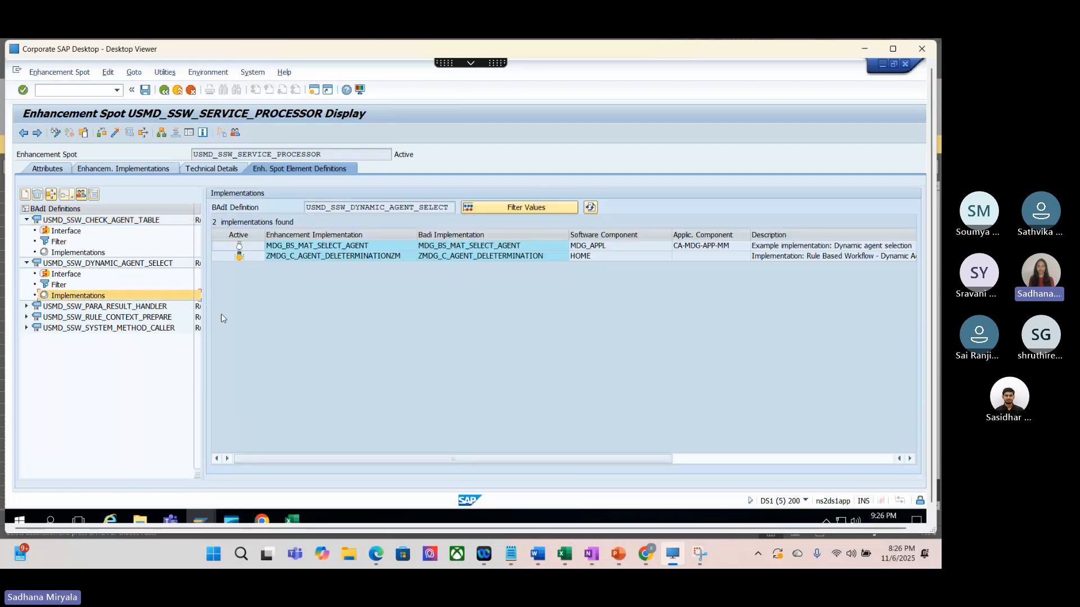
pyautogui.doubleClick(413, 257)
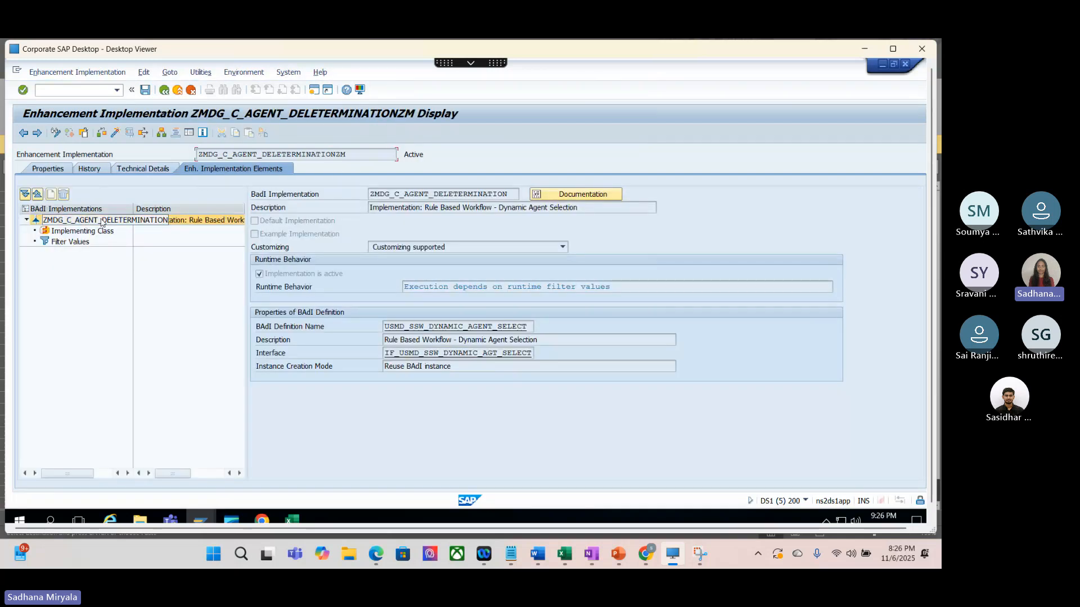
# Step: View the implementation's filter values with a wider Value 1 column, and open the GET_DYNAMIC_AGENTS method of its implementing class
pyautogui.click(65, 243)
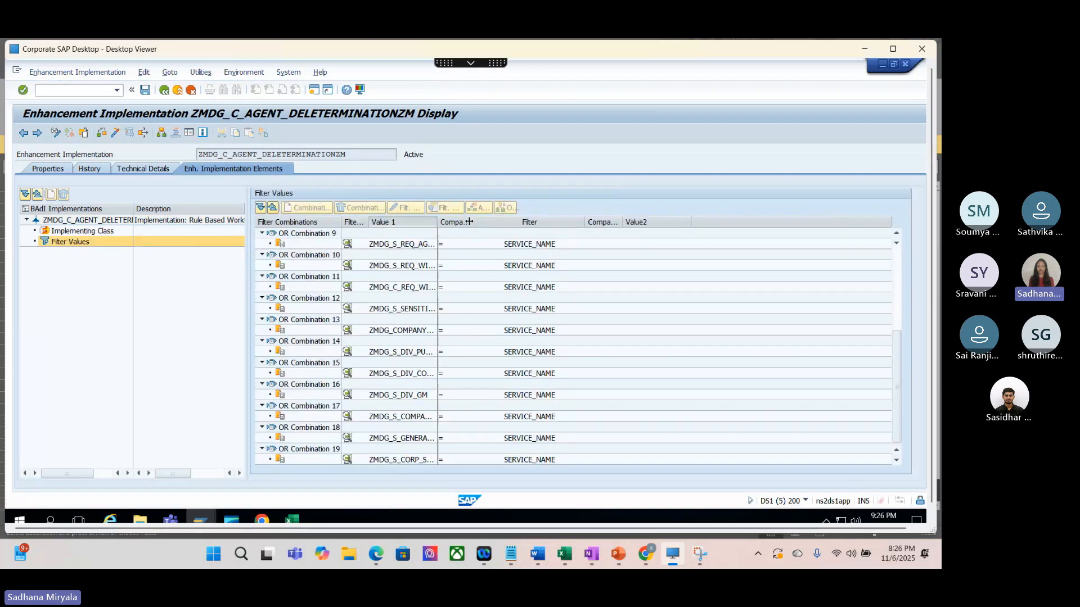
pyautogui.doubleClick(437, 223)
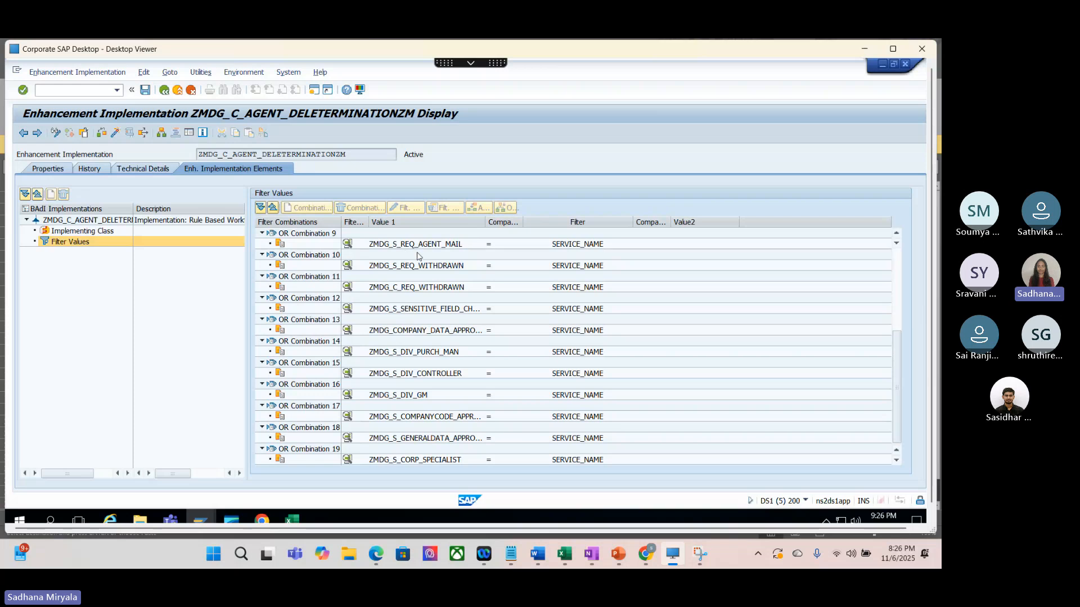
pyautogui.click(141, 232)
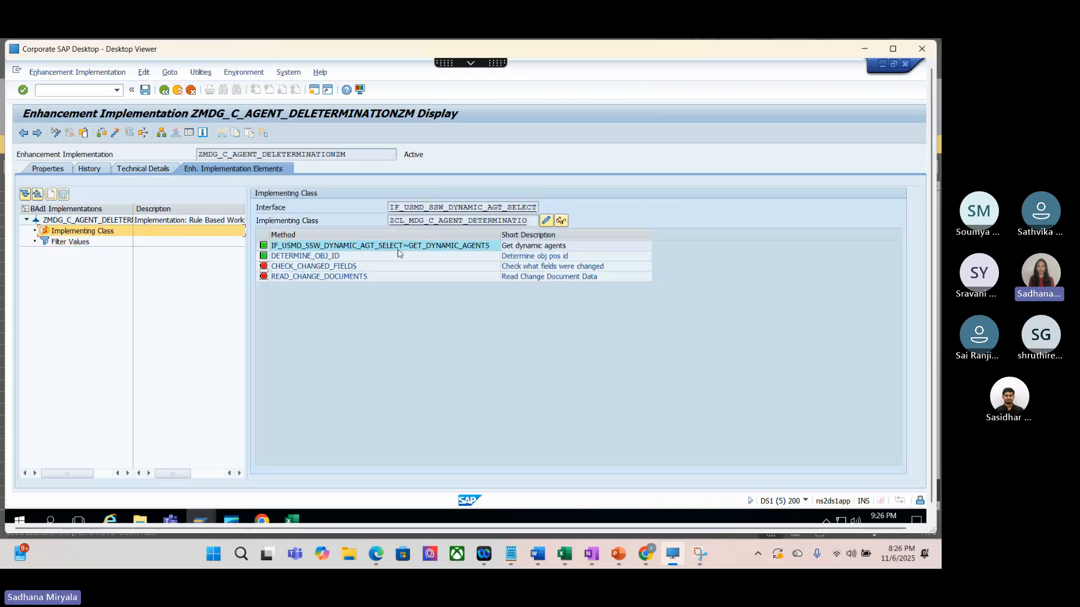
pyautogui.doubleClick(388, 246)
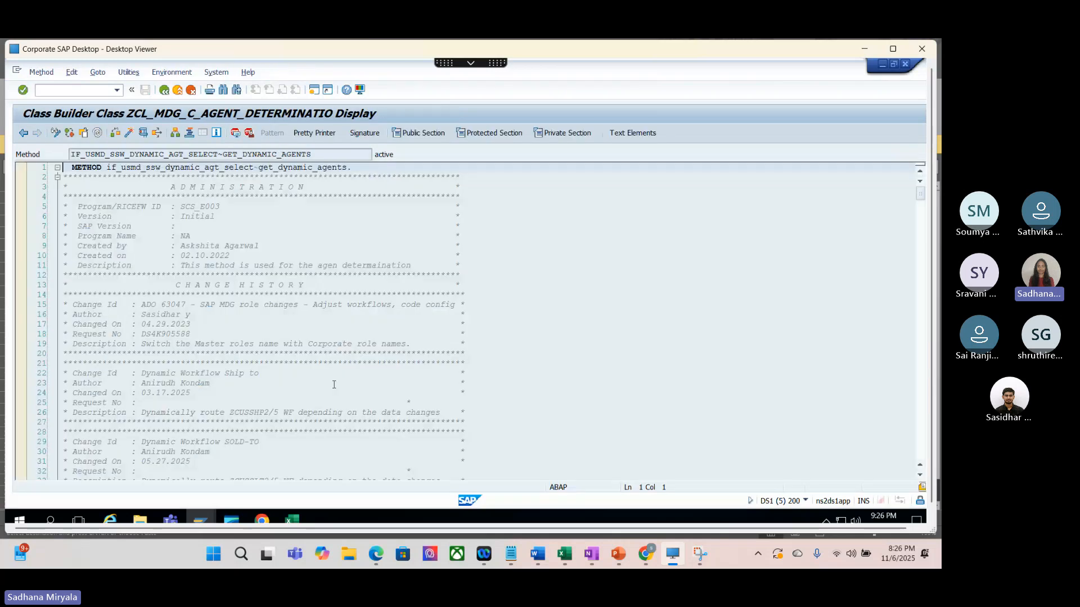
# Step: Examine the service name constants in the method and compare them with the service name in the local 447003 test results workbook
pyautogui.scroll(-10, 333, 385)
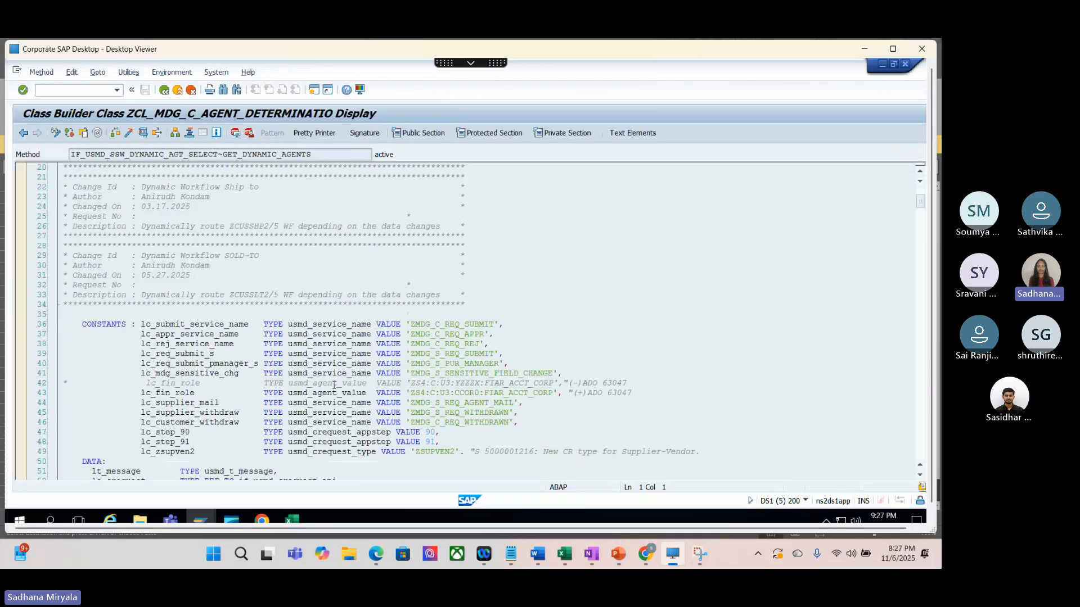
pyautogui.scroll(-1, 333, 385)
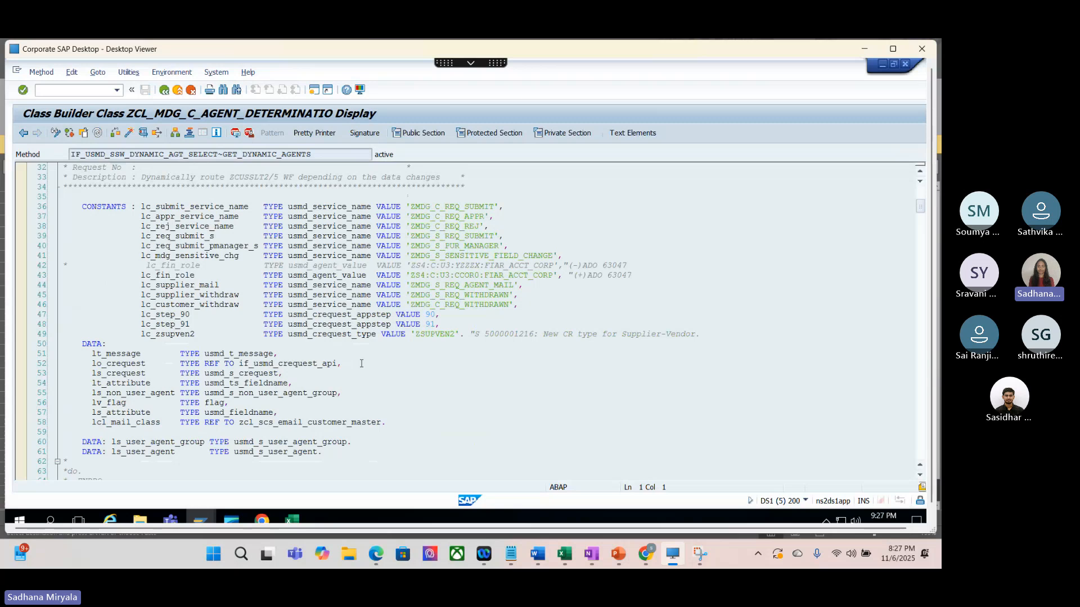
pyautogui.scroll(-3, 362, 364)
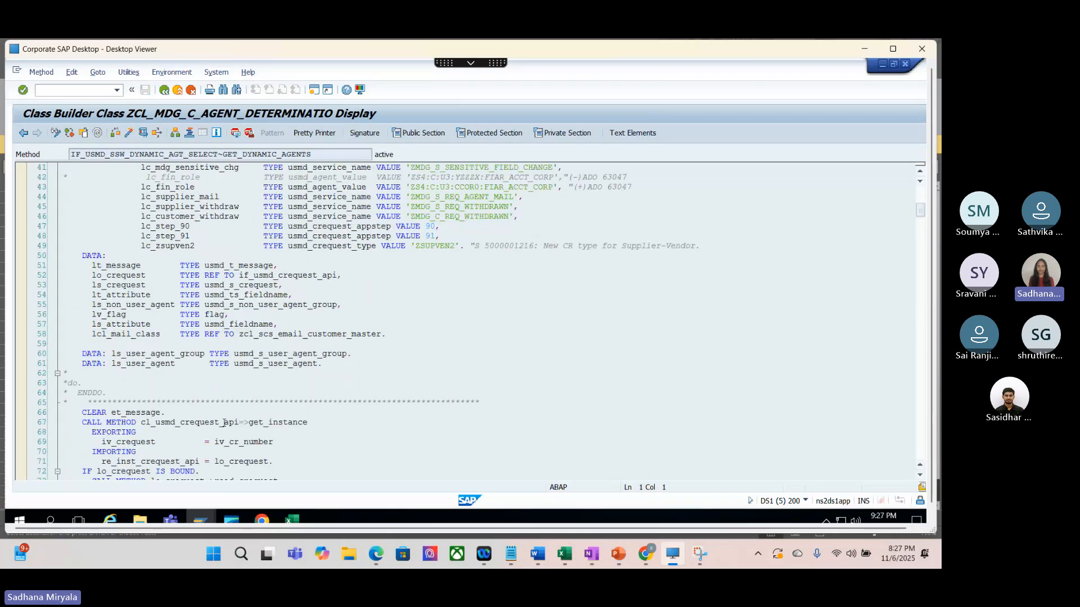
pyautogui.scroll(-5, 224, 423)
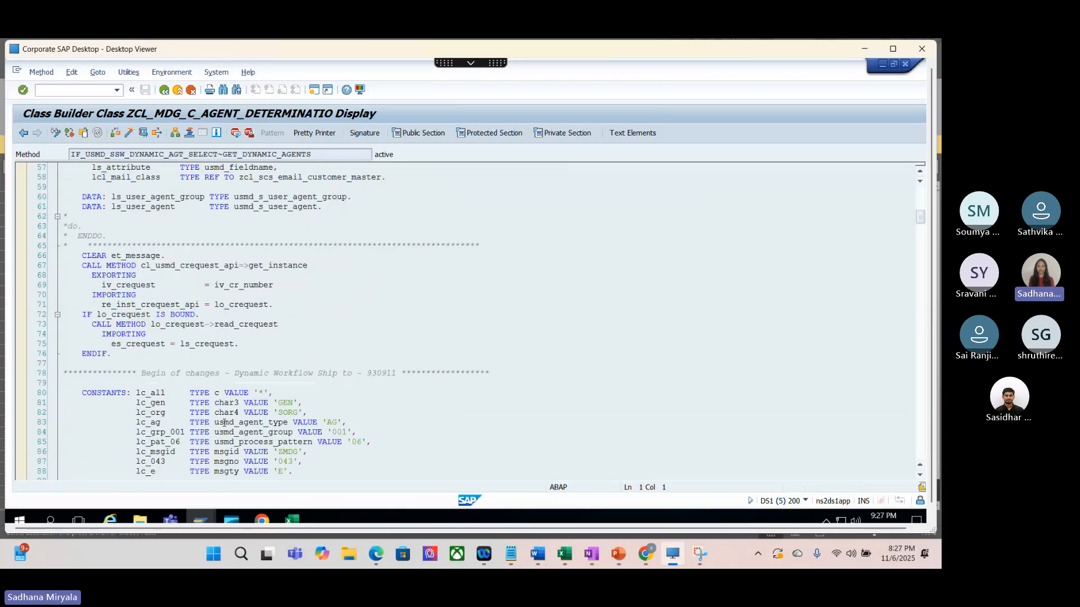
pyautogui.scroll(12, 224, 422)
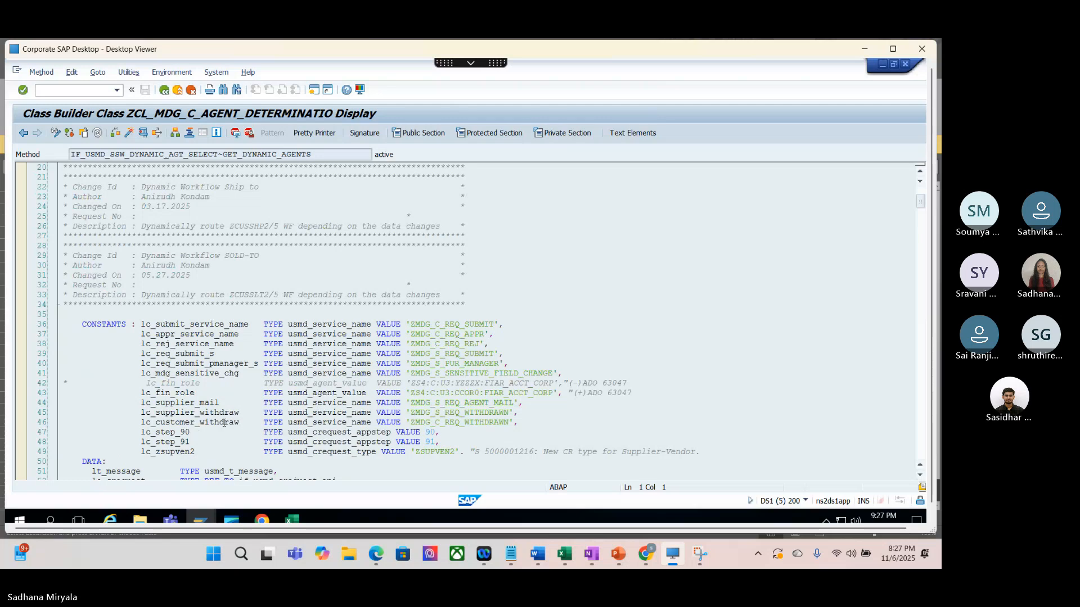
pyautogui.moveTo(575, 547)
pyautogui.click(602, 495)
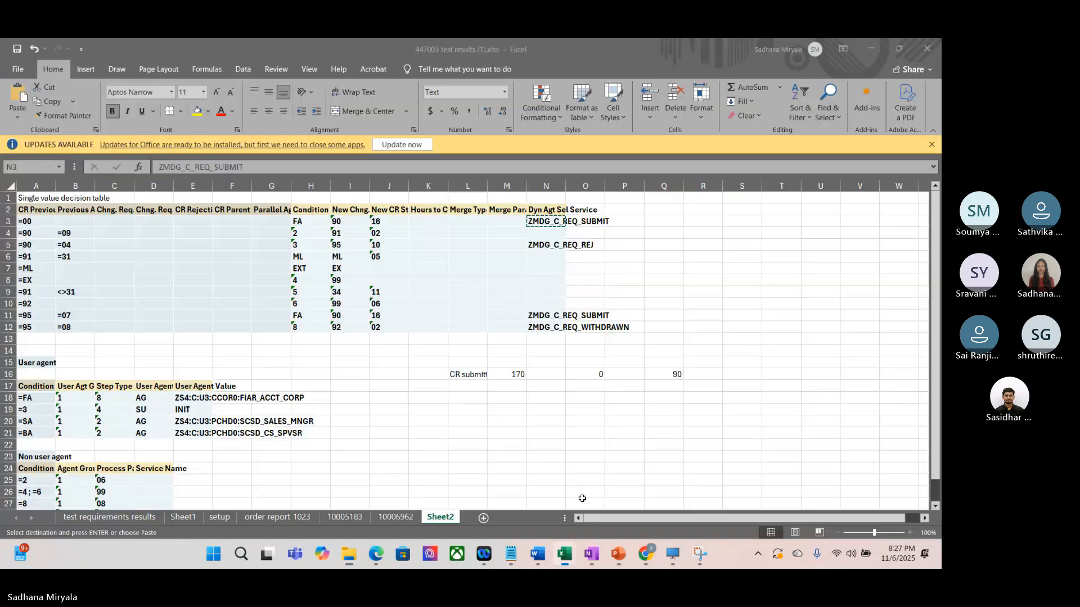
pyautogui.click(674, 554)
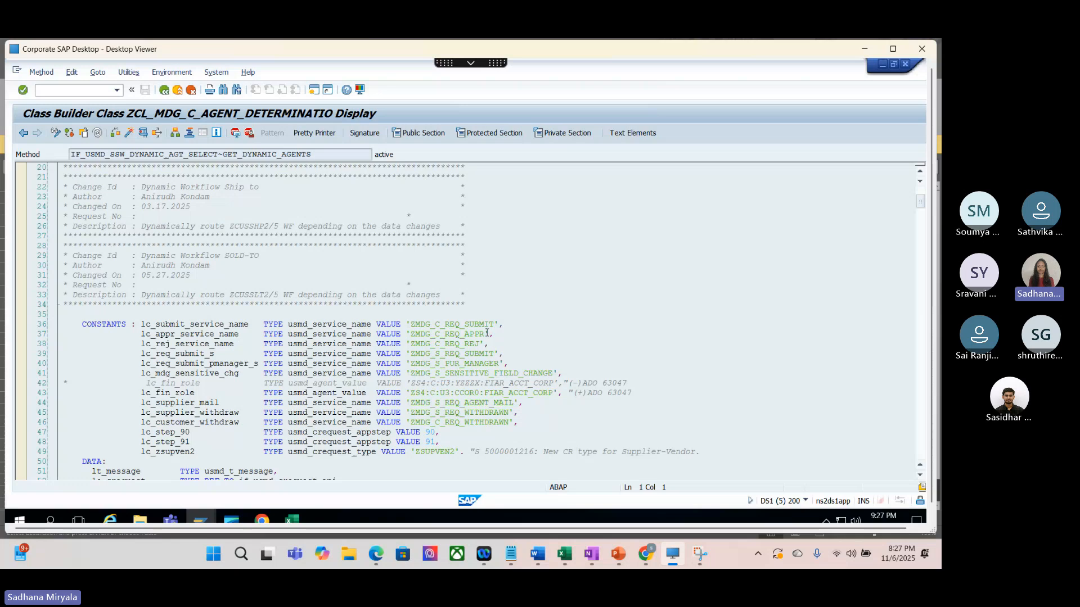
# Step: Find the next use of lc_submit_service_name in the method and read through the code of its WHEN branch
pyautogui.click(495, 324)
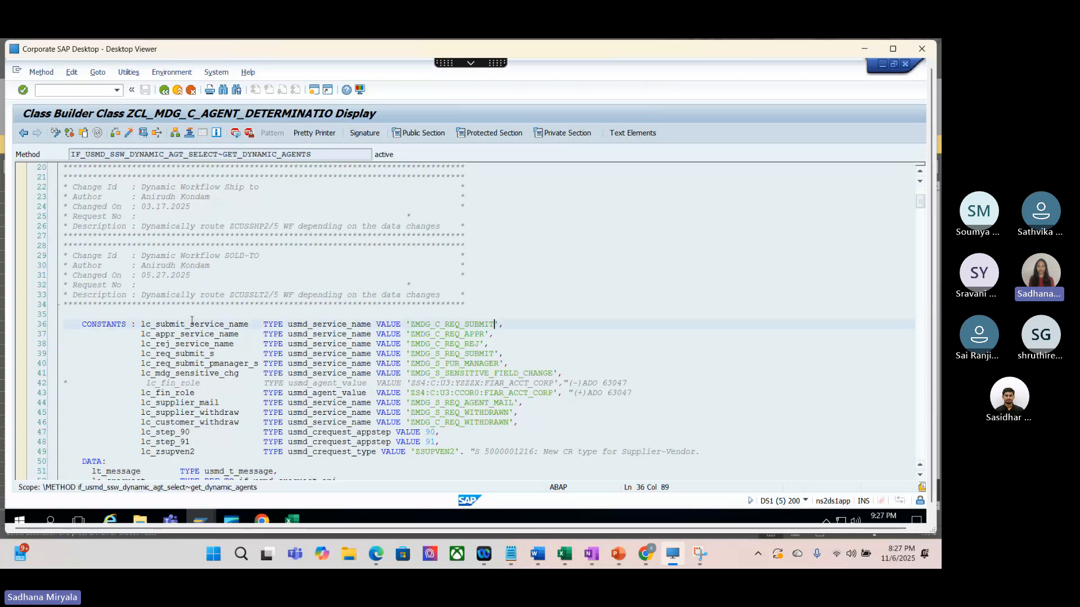
pyautogui.moveTo(249, 324); pyautogui.dragTo(143, 327)
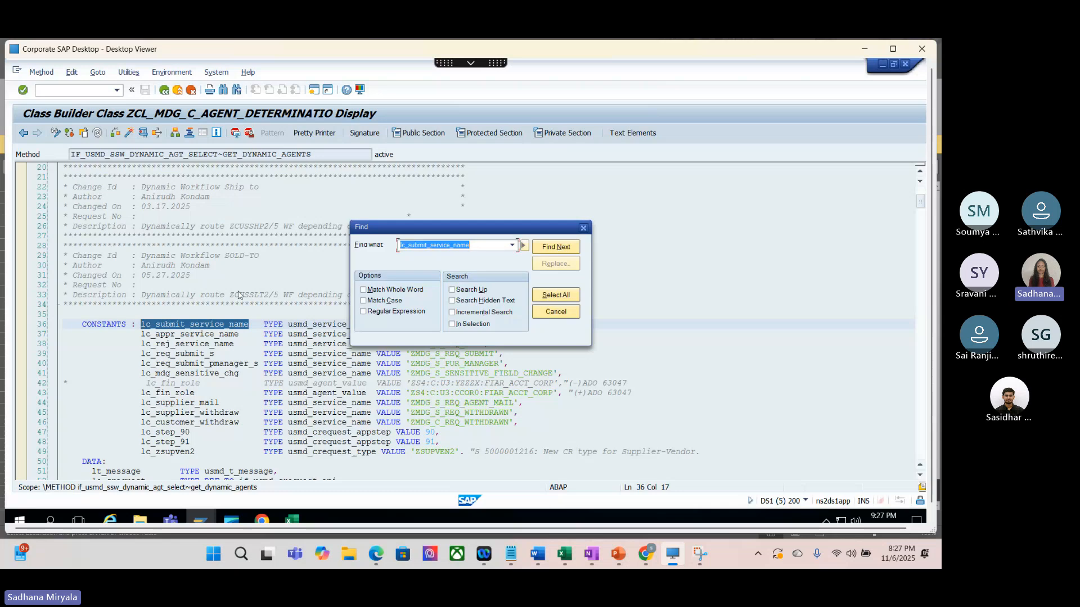
pyautogui.press('Return')
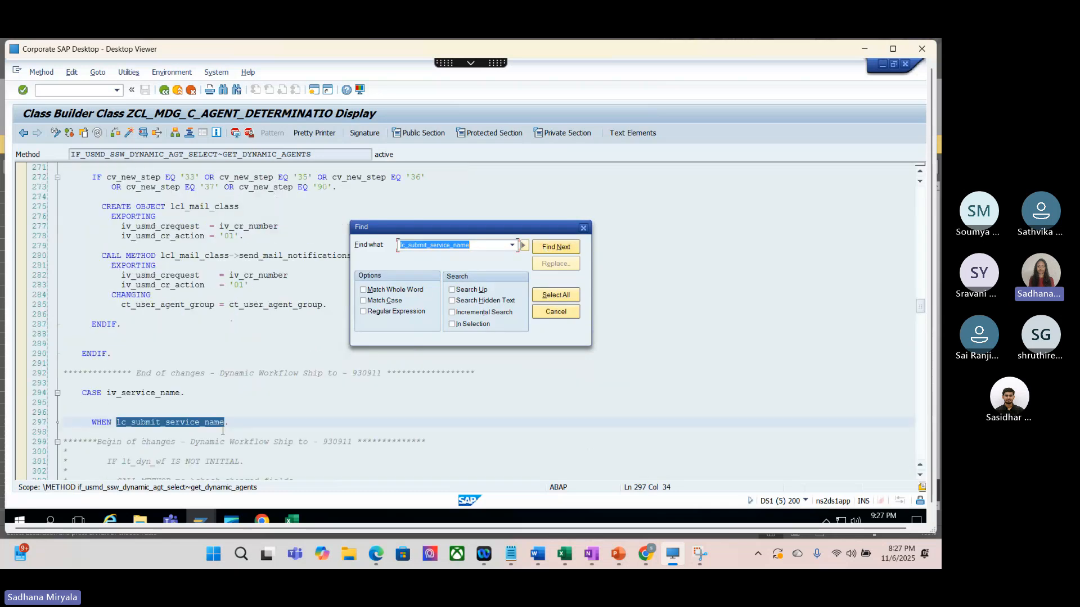
pyautogui.click(585, 229)
pyautogui.scroll(-5, 262, 309)
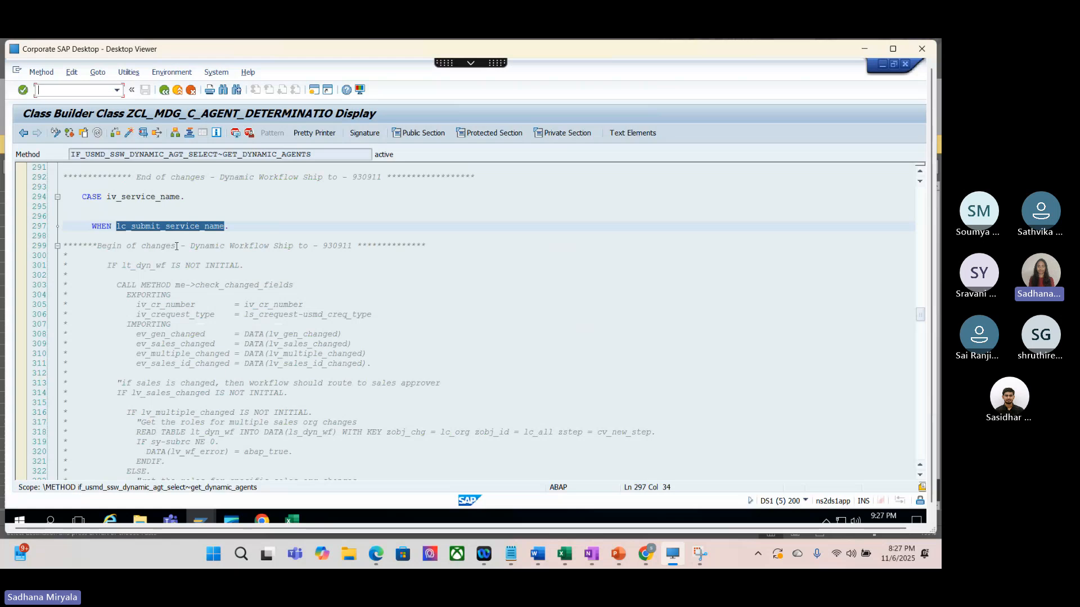
pyautogui.scroll(-6, 176, 247)
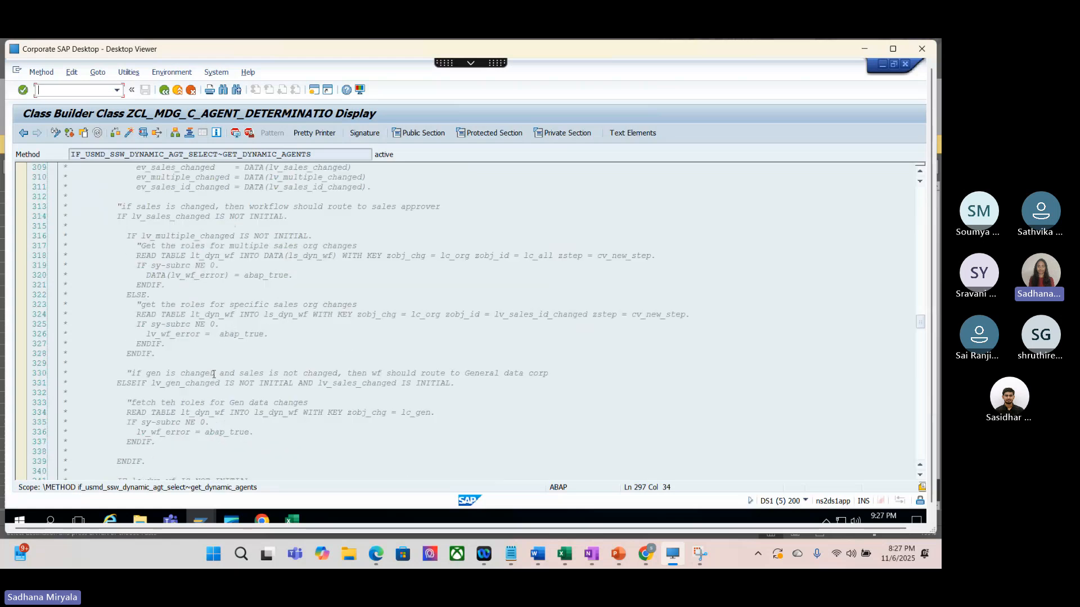
pyautogui.scroll(-20, 214, 374)
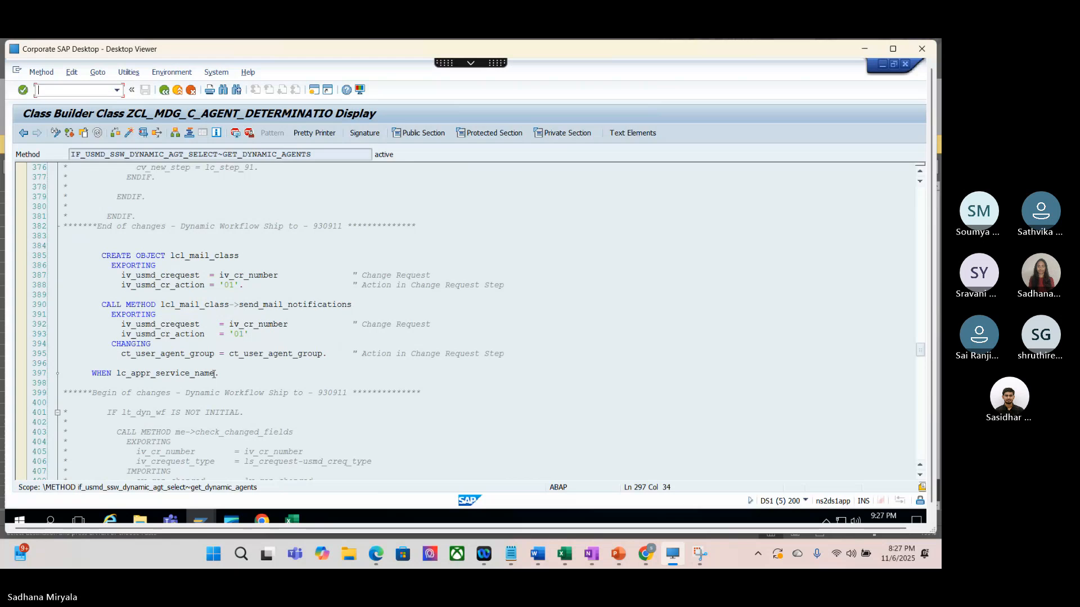
# Step: Examine the lcl_mail_class creation and the send_mail_notifications call that precede the WHEN lc_appr_service_name branch
pyautogui.scroll(-1, 214, 374)
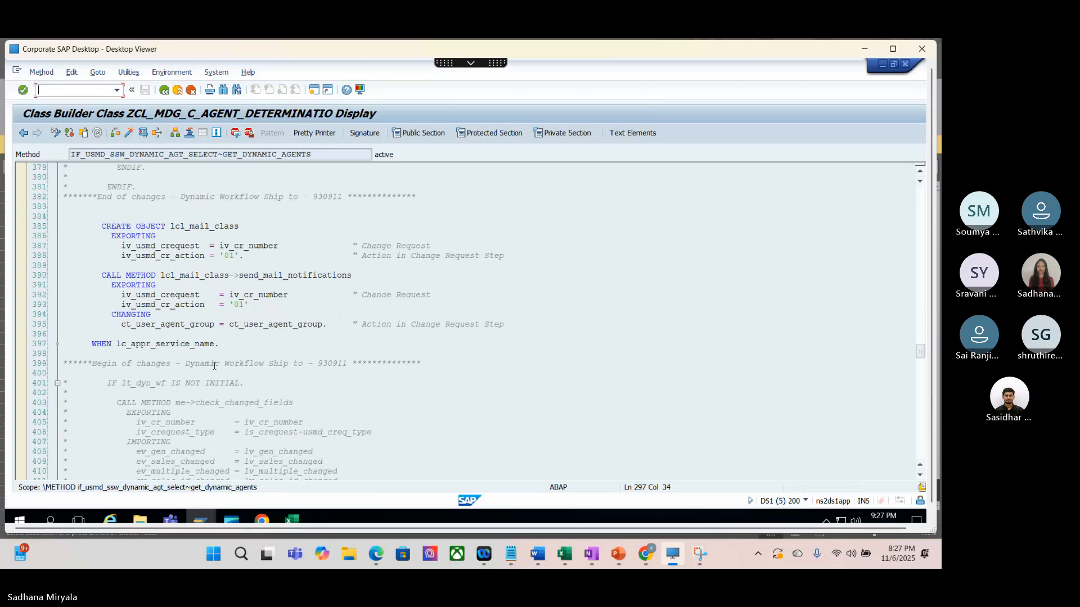
pyautogui.click(248, 225)
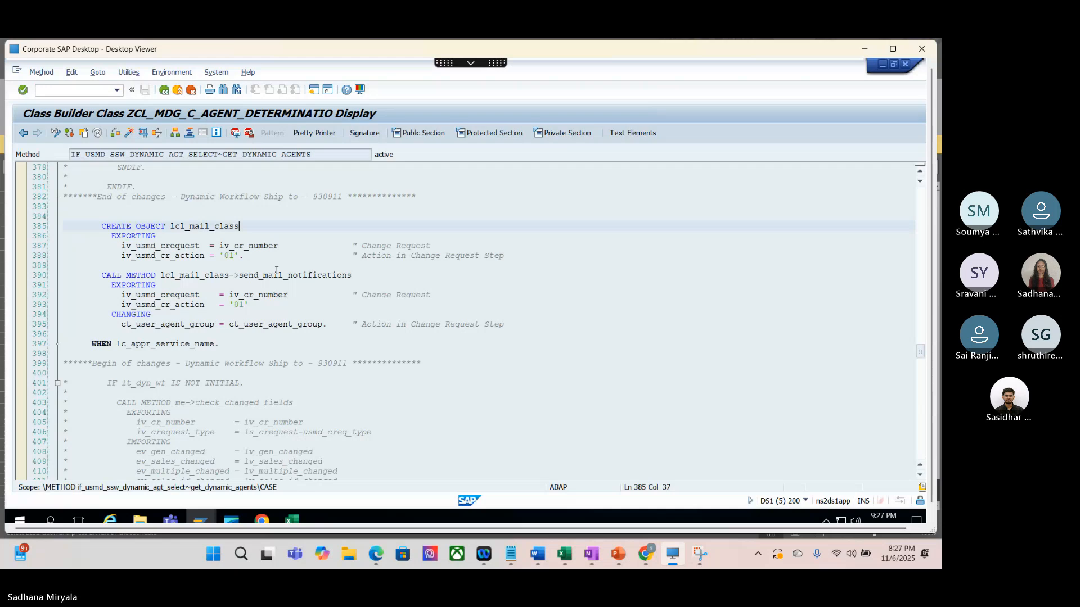
pyautogui.click(274, 269)
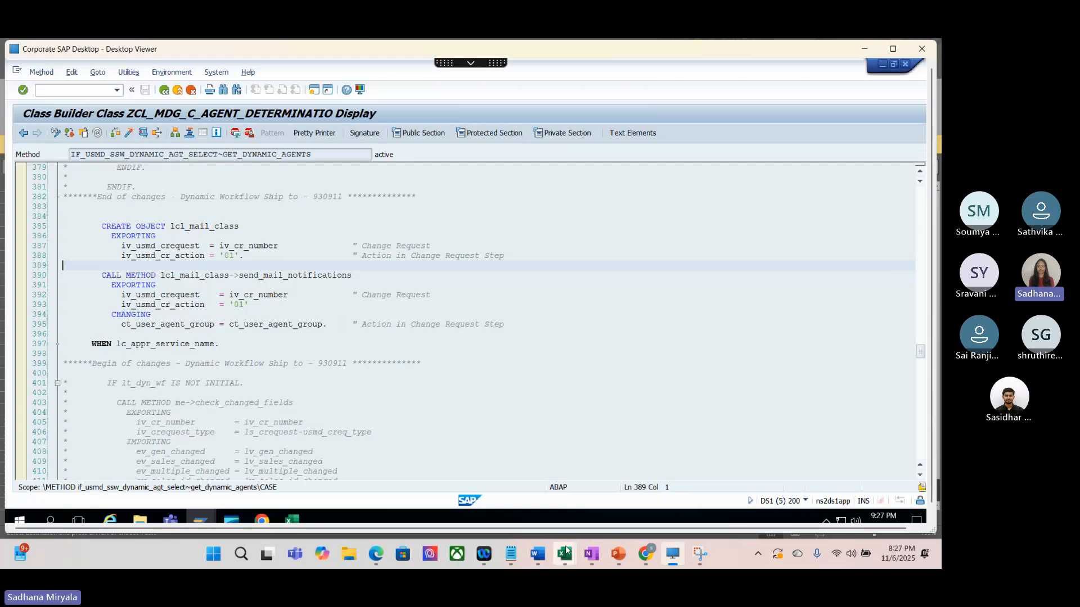
# Step: Switch to the 447003 test results workbook in Excel and trace the =00 decision row's condition FA to the matching user agent row
pyautogui.moveTo(567, 557)
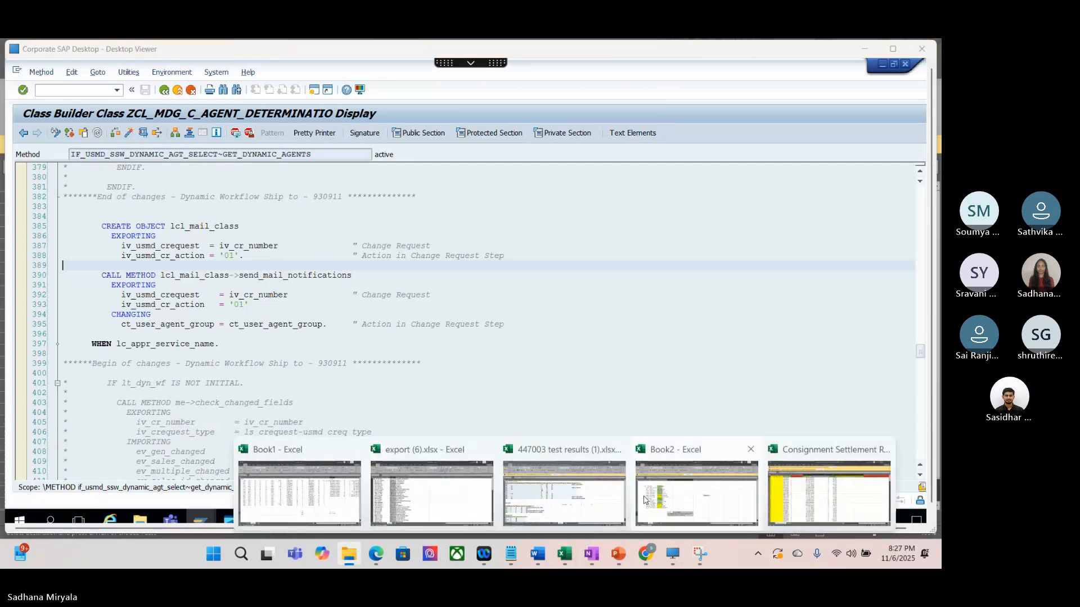
pyautogui.click(564, 492)
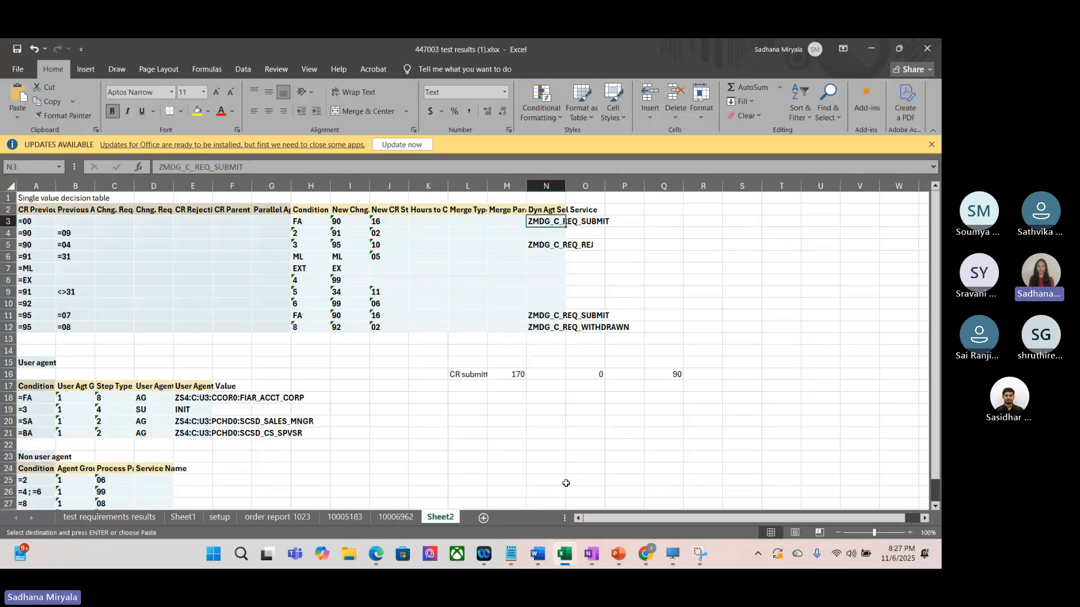
pyautogui.click(307, 221)
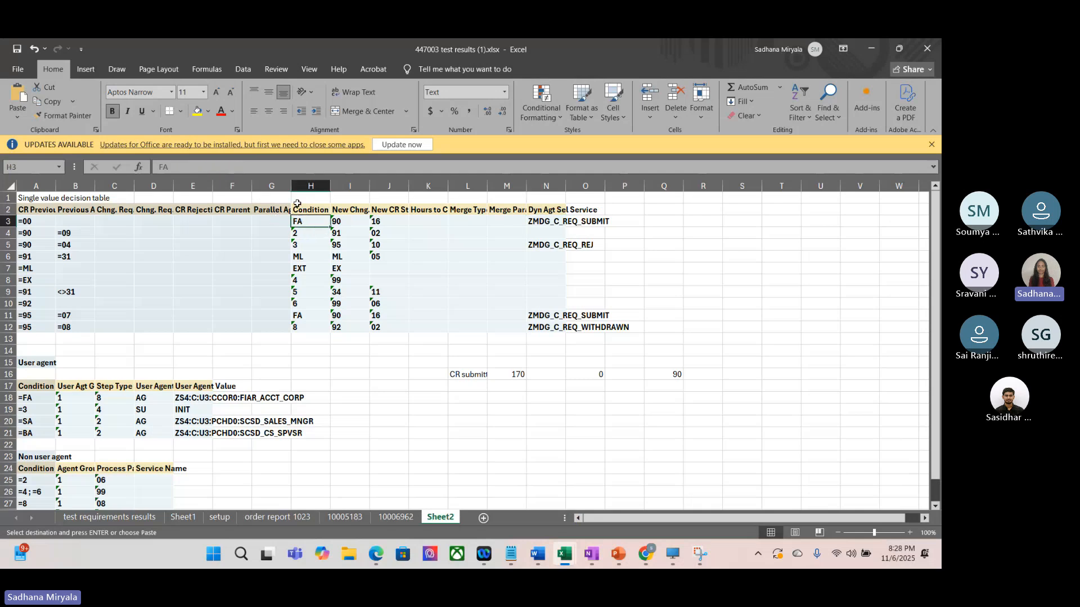
pyautogui.click(8, 221)
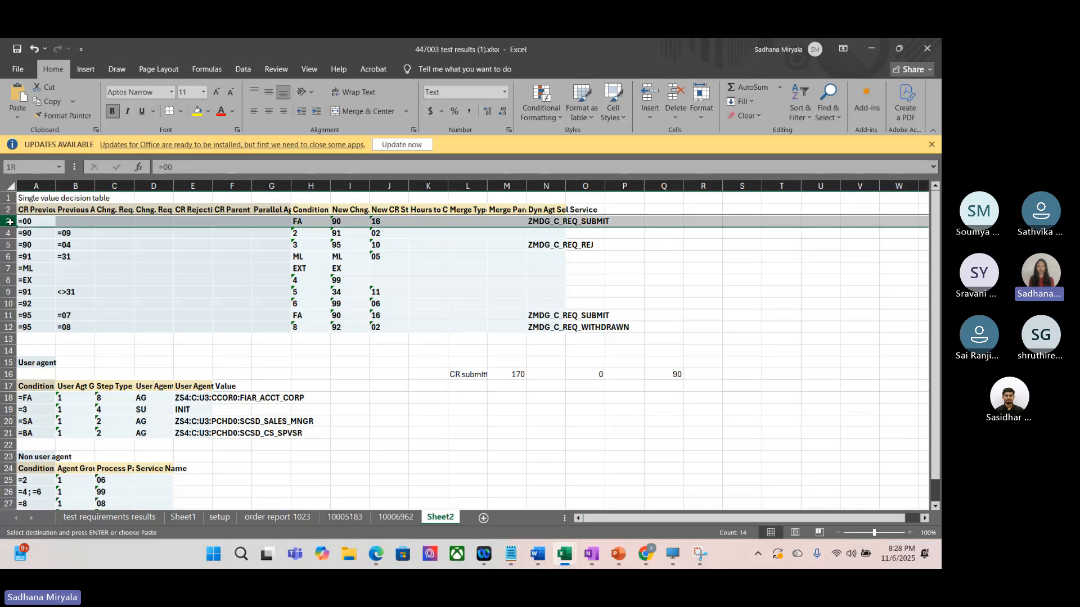
pyautogui.click(539, 221)
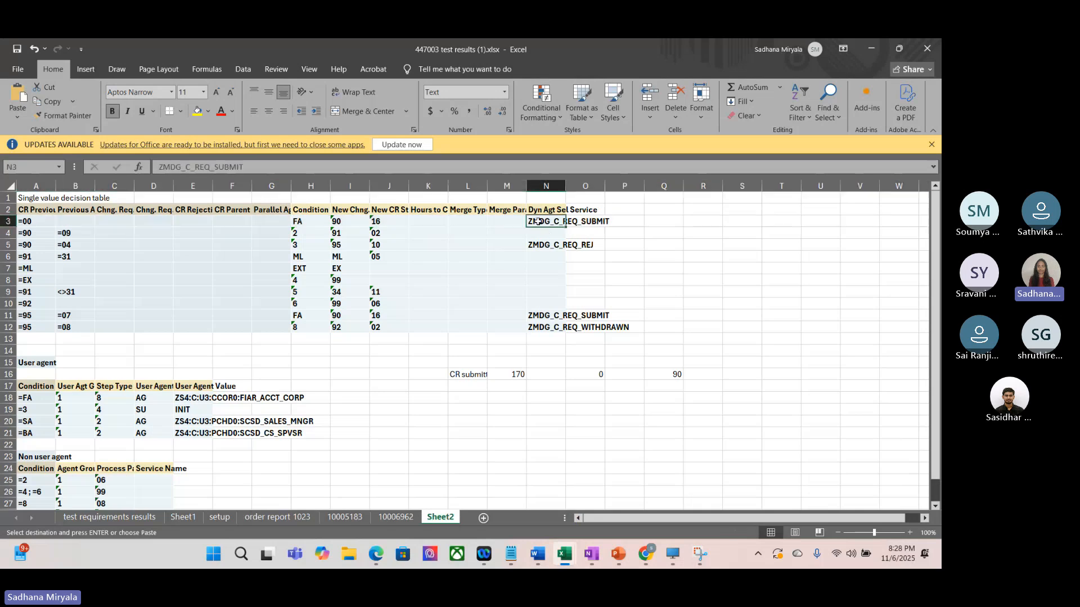
pyautogui.click(300, 224)
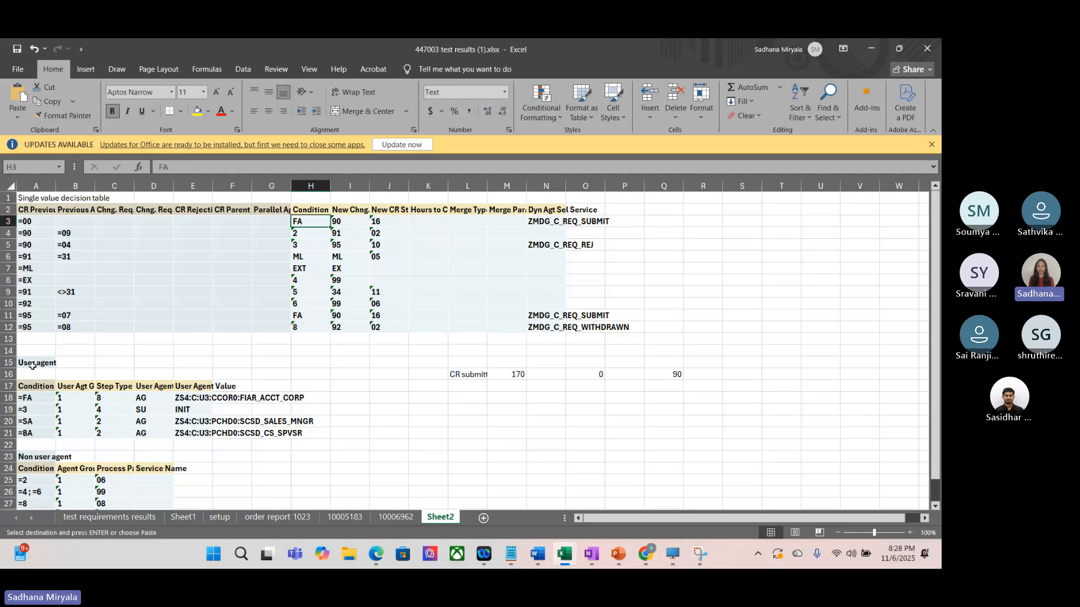
pyautogui.click(35, 403)
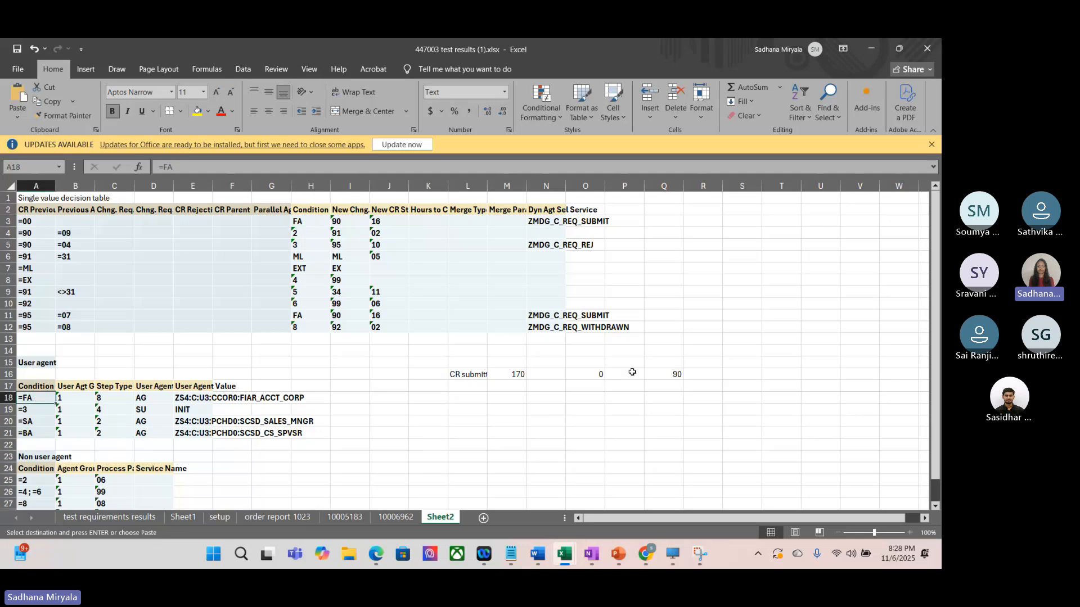
# Step: Enter the note "Approver is" in cell P17, between the 0 and 90 steps of the change request flow
pyautogui.click(622, 386)
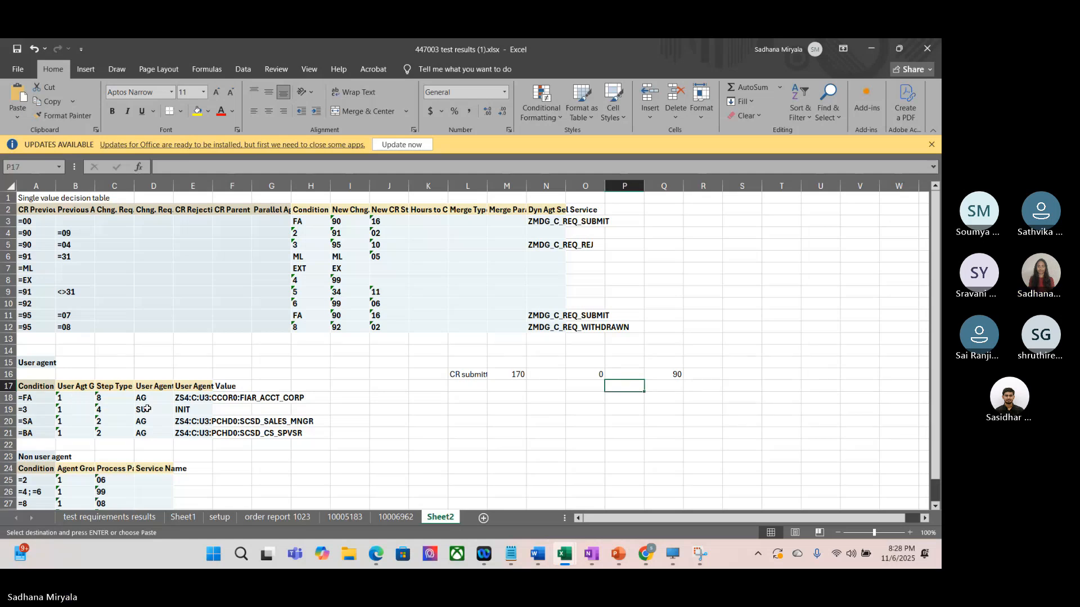
pyautogui.click(195, 398)
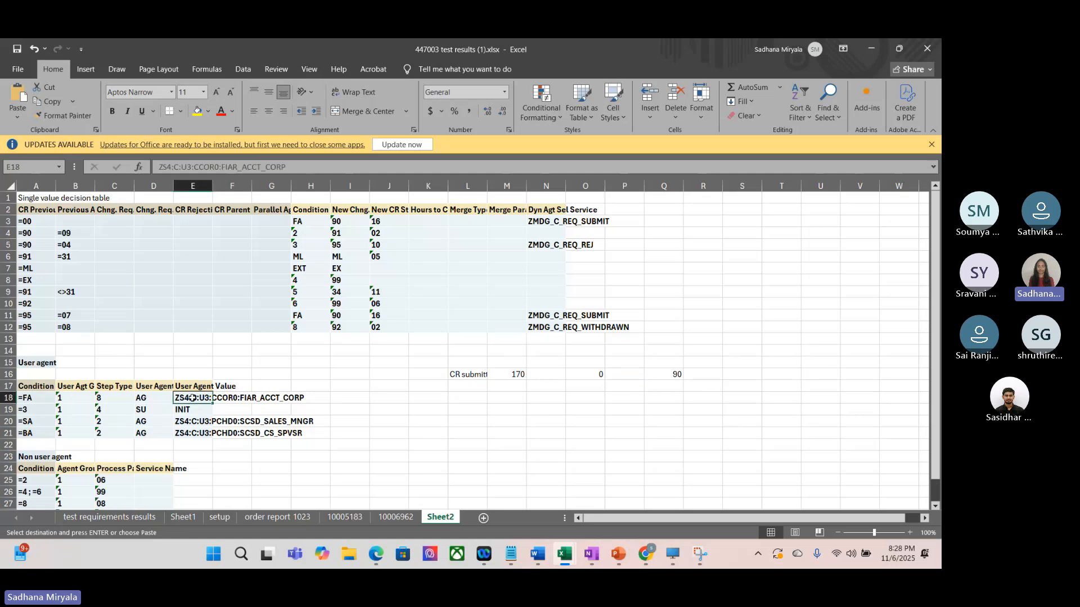
pyautogui.hotkey('ctrl', 'c')
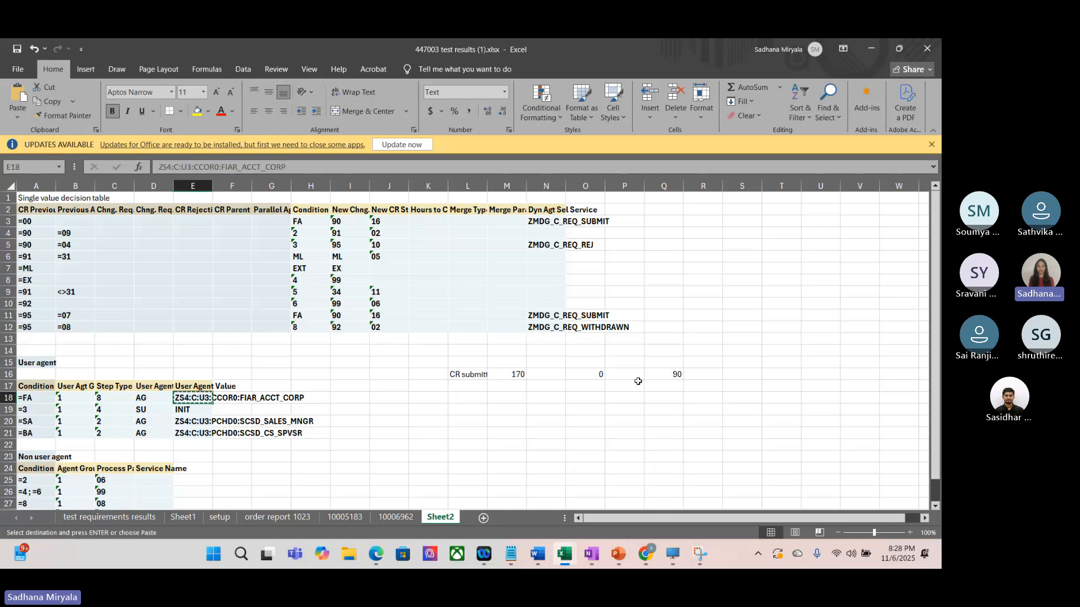
pyautogui.click(622, 388)
pyautogui.write('App')
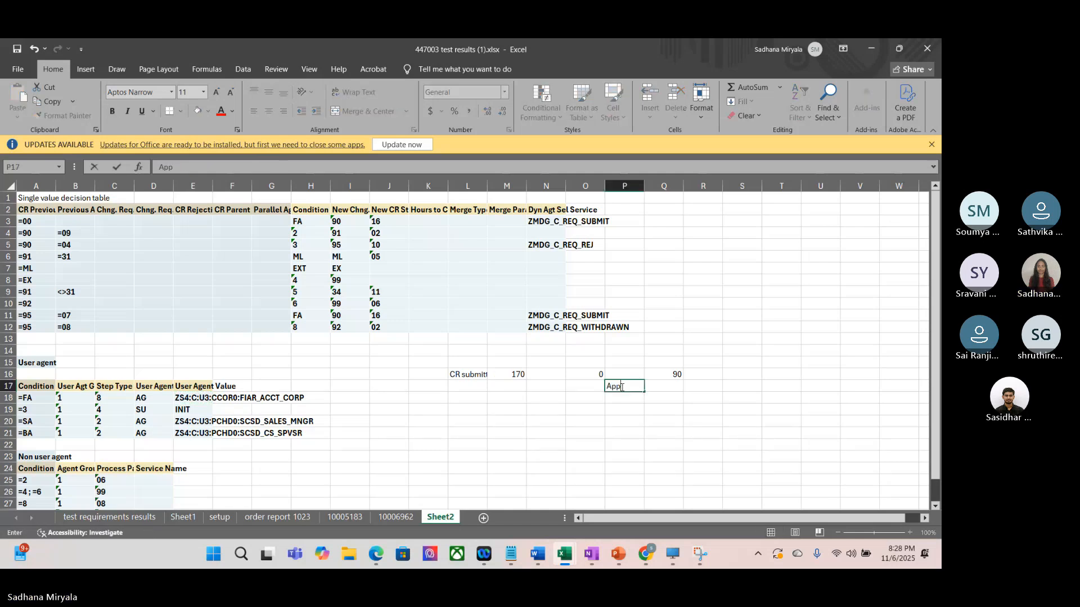
pyautogui.write('rover is')
# Step: Append the FA row's user agent value ZS4:C:U3:CCOR0:FIAR_ACCT_CORP to the note in P17, and fit column P to its contents
pyautogui.click(199, 399)
pyautogui.hotkey('ctrl', 'c')
pyautogui.click(625, 387)
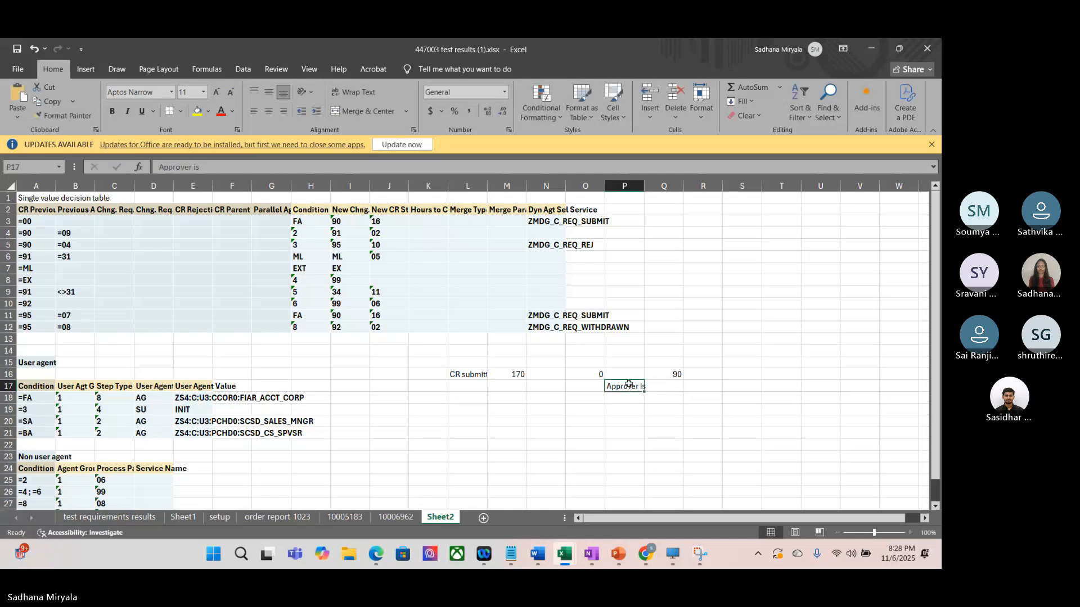
pyautogui.doubleClick(628, 386)
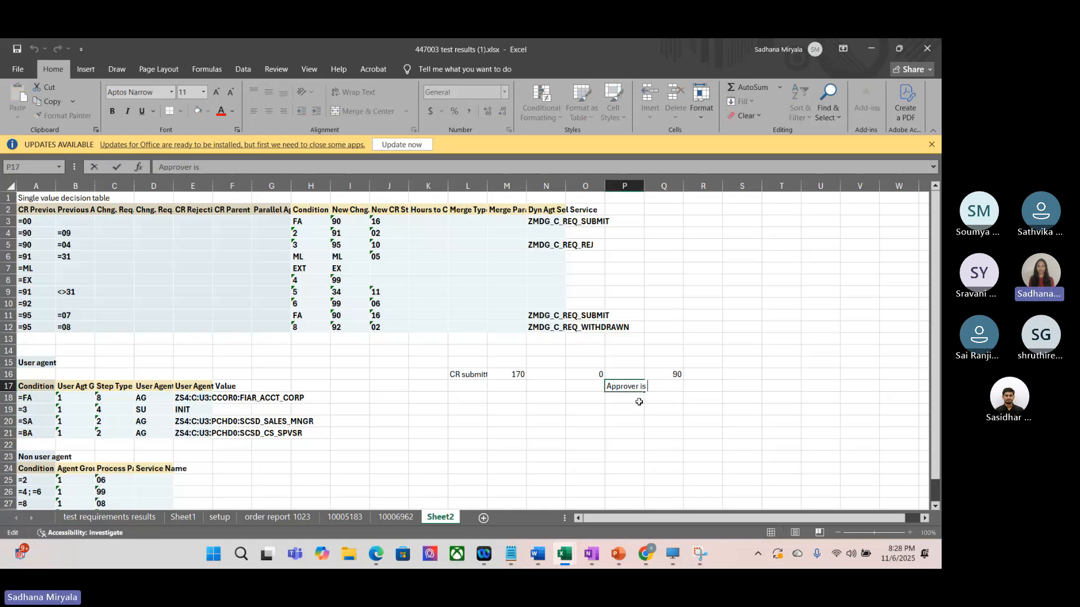
pyautogui.click(192, 399)
pyautogui.press('F2')
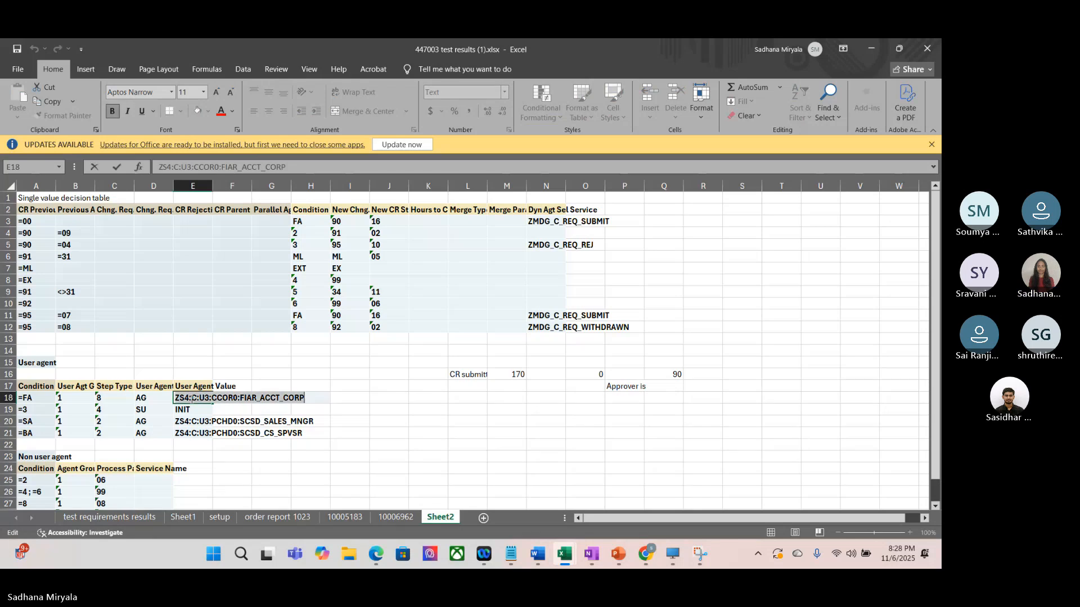
pyautogui.doubleClick(635, 386)
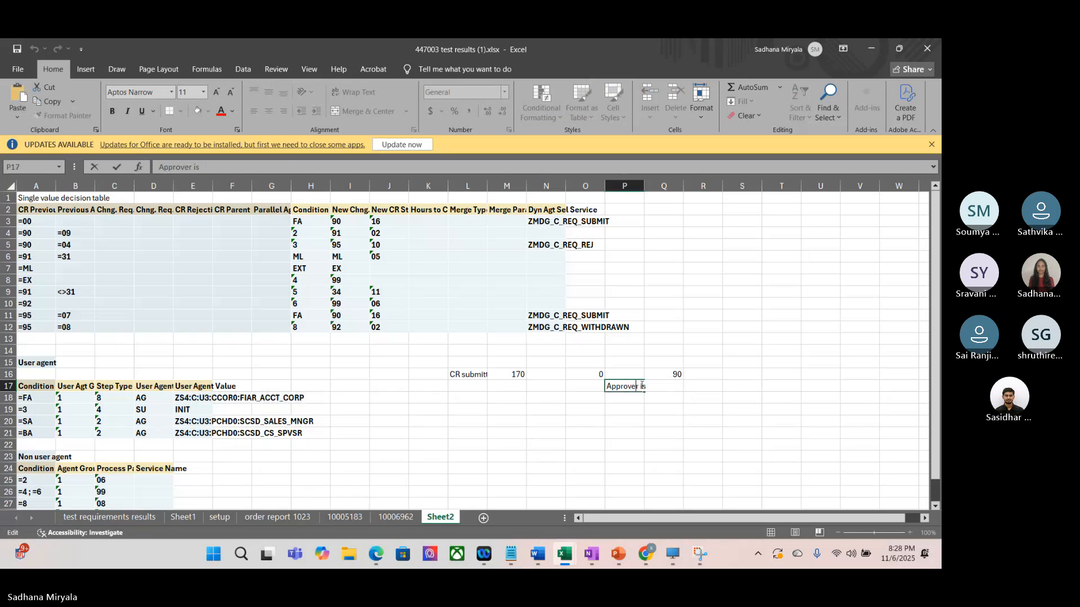
pyautogui.hotkey('ctrl', 'v')
pyautogui.click(585, 422)
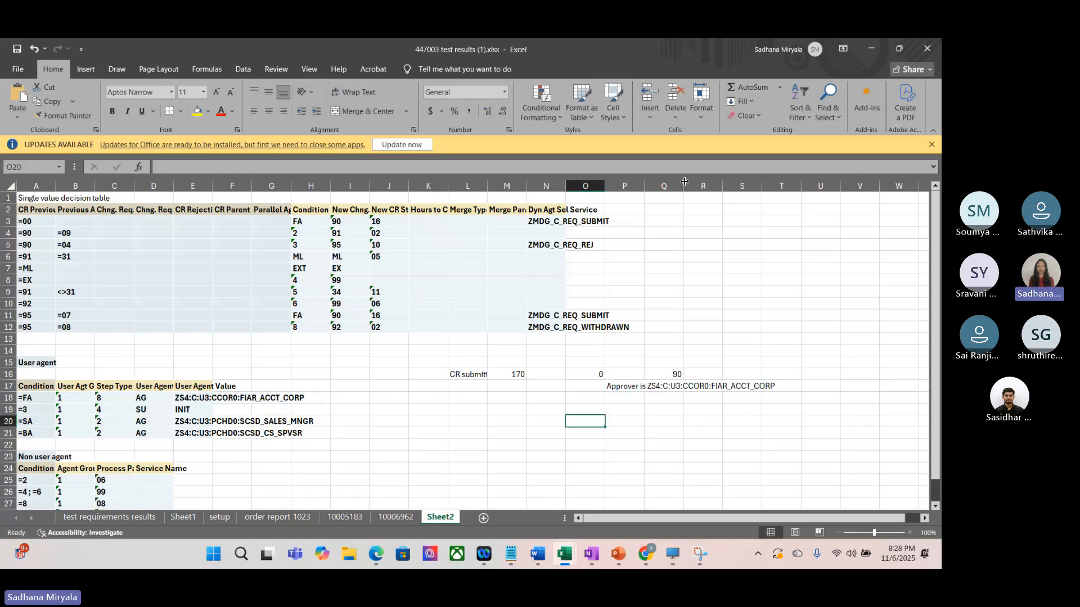
pyautogui.moveTo(643, 185); pyautogui.dragTo(643, 184)
pyautogui.doubleClick(643, 185)
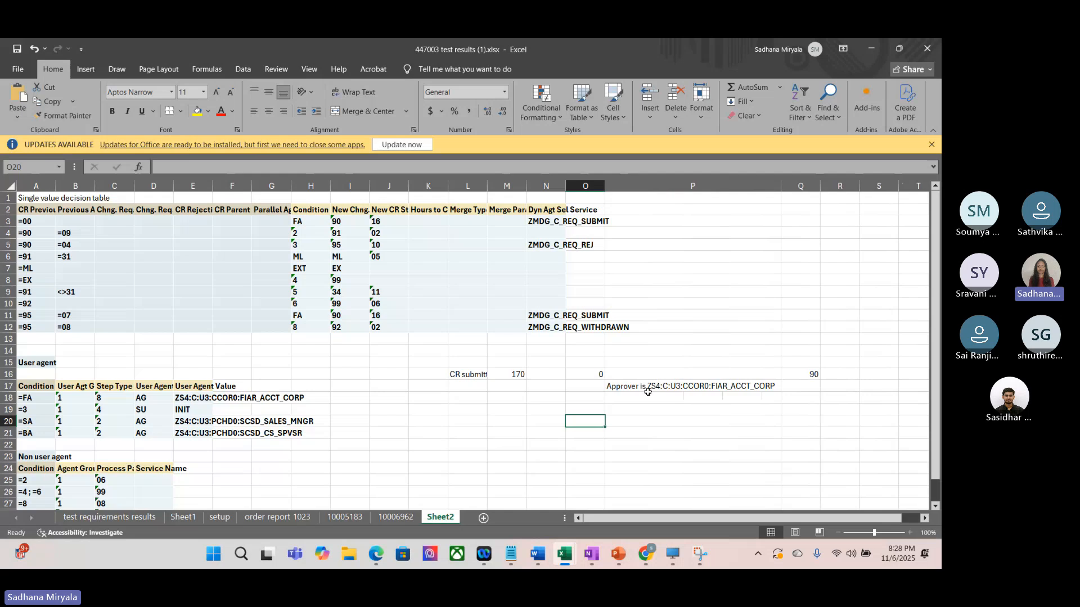
# Step: Review the step 0 entry and its approver note, and highlight the two decision rows with previous step 90
pyautogui.click(581, 378)
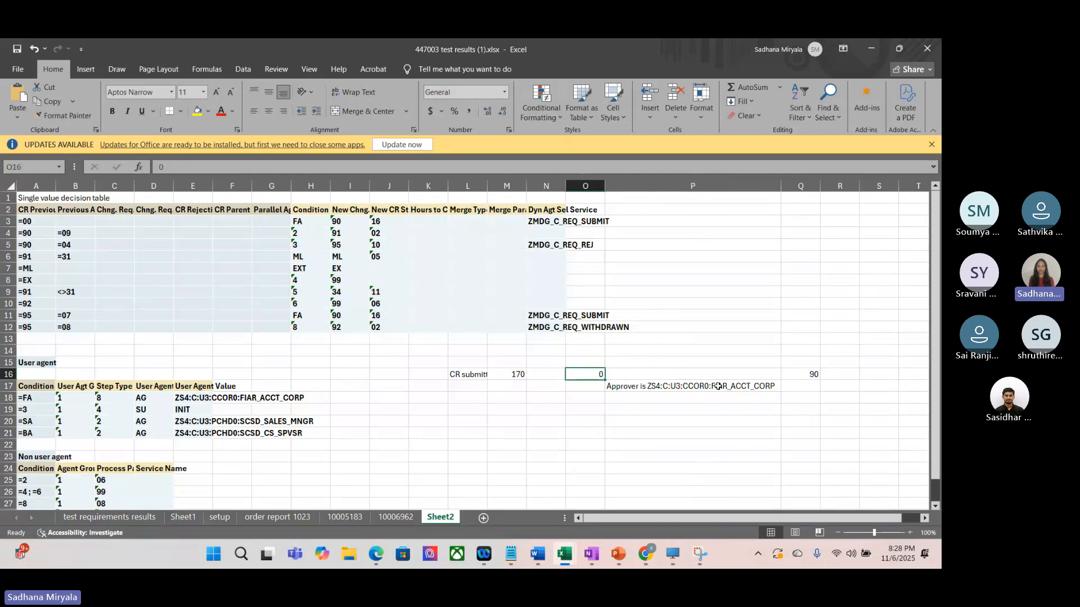
pyautogui.click(664, 391)
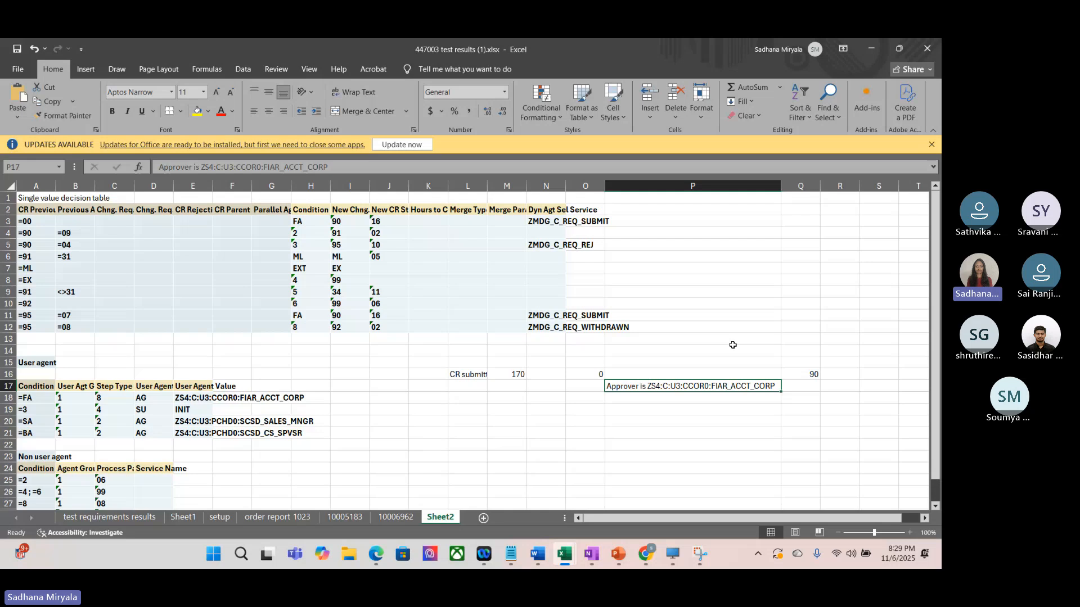
pyautogui.click(643, 396)
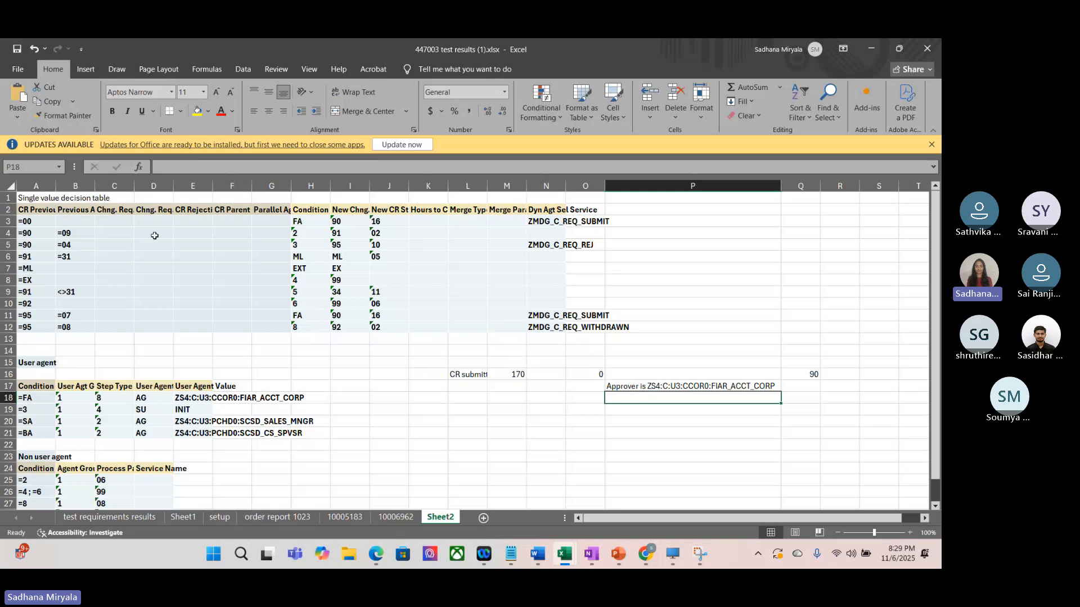
pyautogui.click(71, 232)
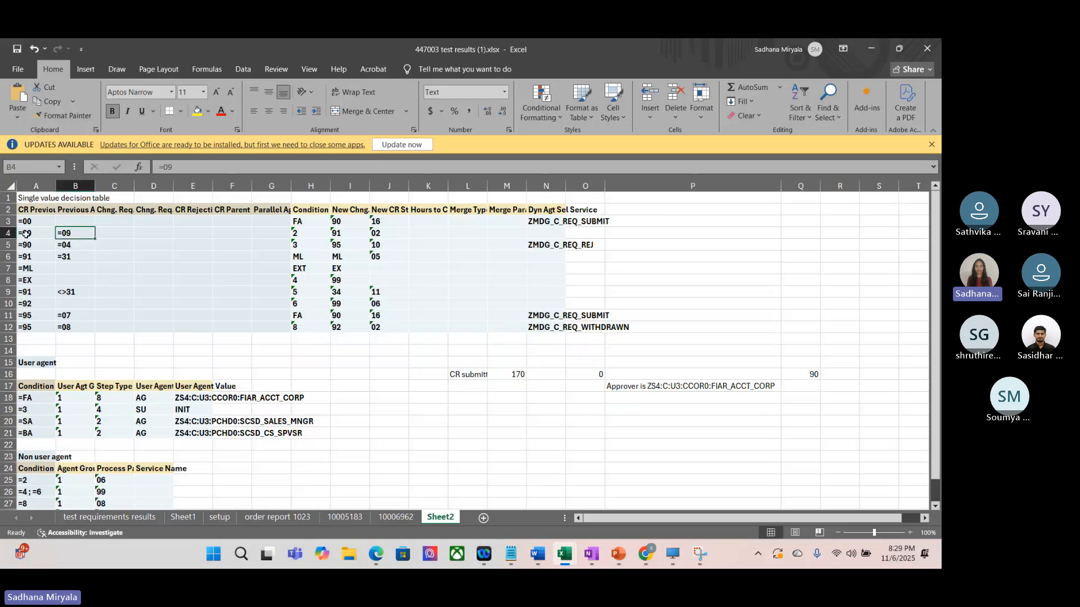
pyautogui.moveTo(9, 233); pyautogui.dragTo(10, 243)
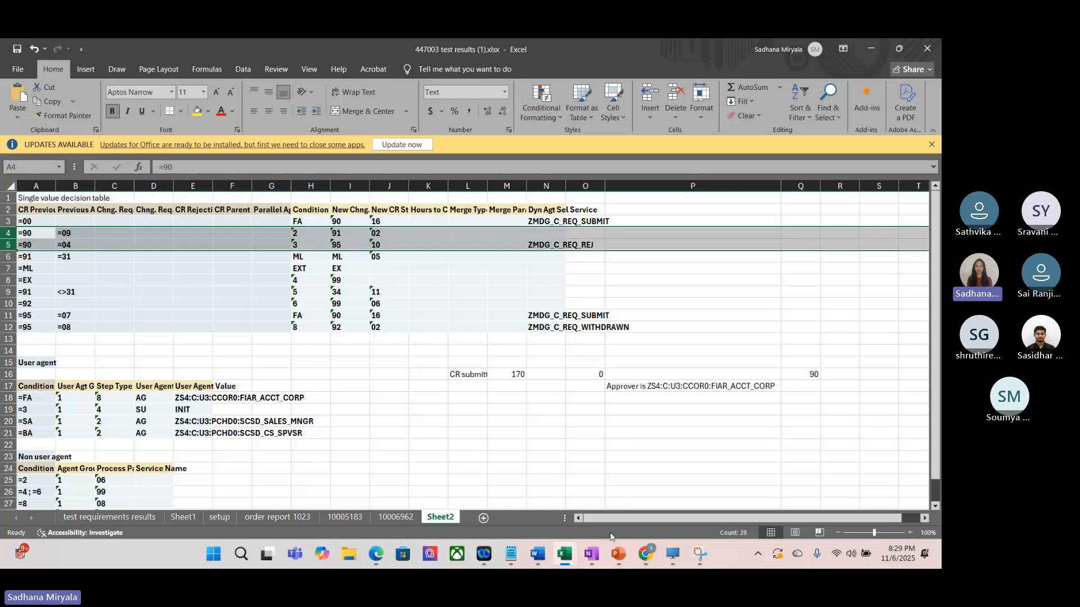
# Step: Switch to the BRFplus catalog browser in the SAP desktop and display decision table DT_SINGLE_VAL_ZCUSBLT1 to check the step and action descriptions
pyautogui.click(676, 555)
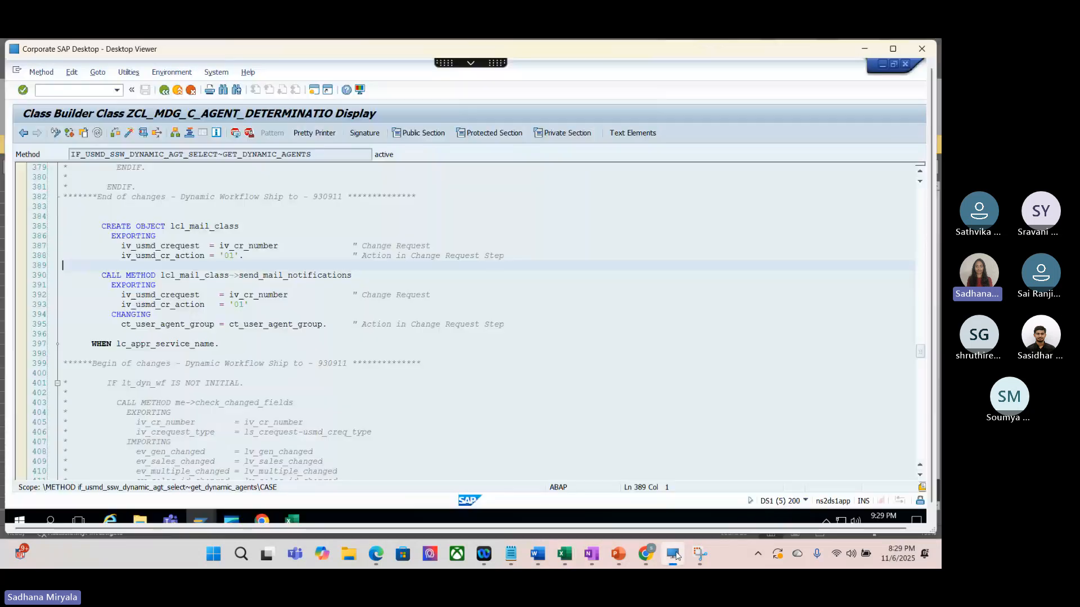
pyautogui.moveTo(229, 524)
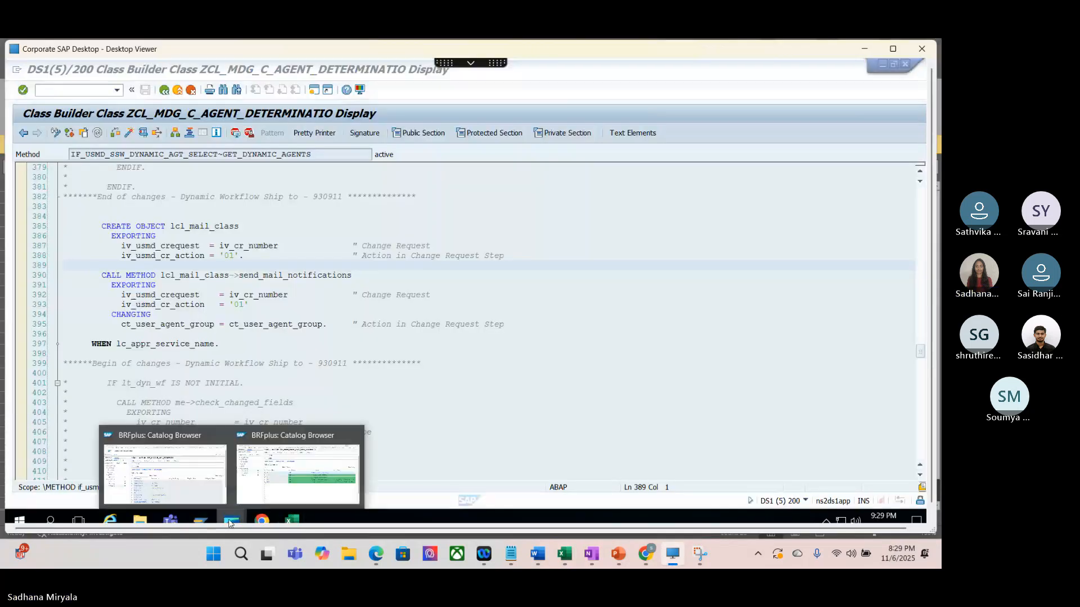
pyautogui.click(312, 422)
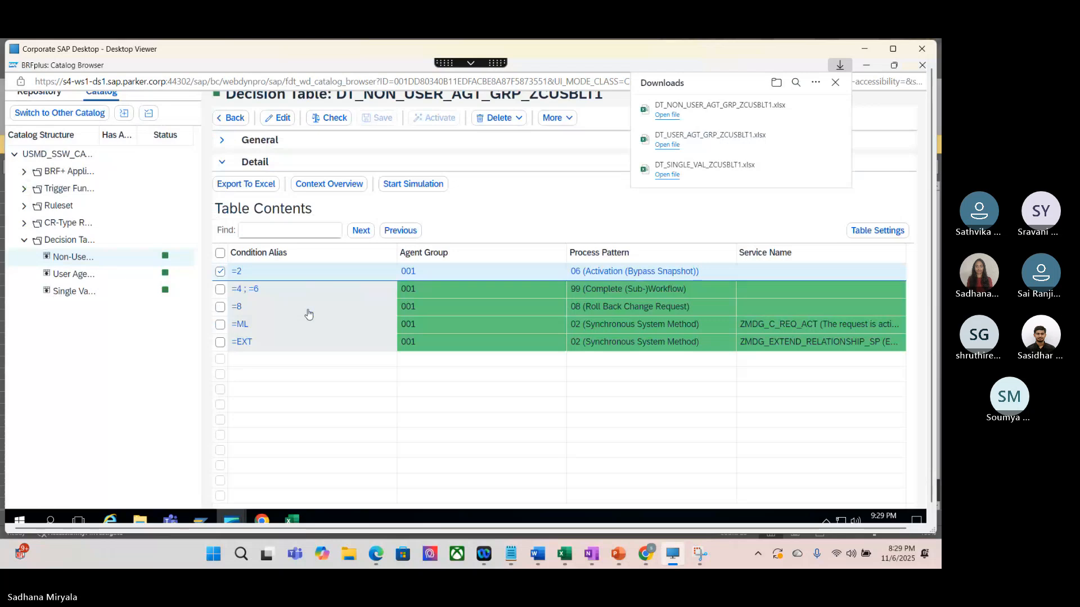
pyautogui.click(96, 291)
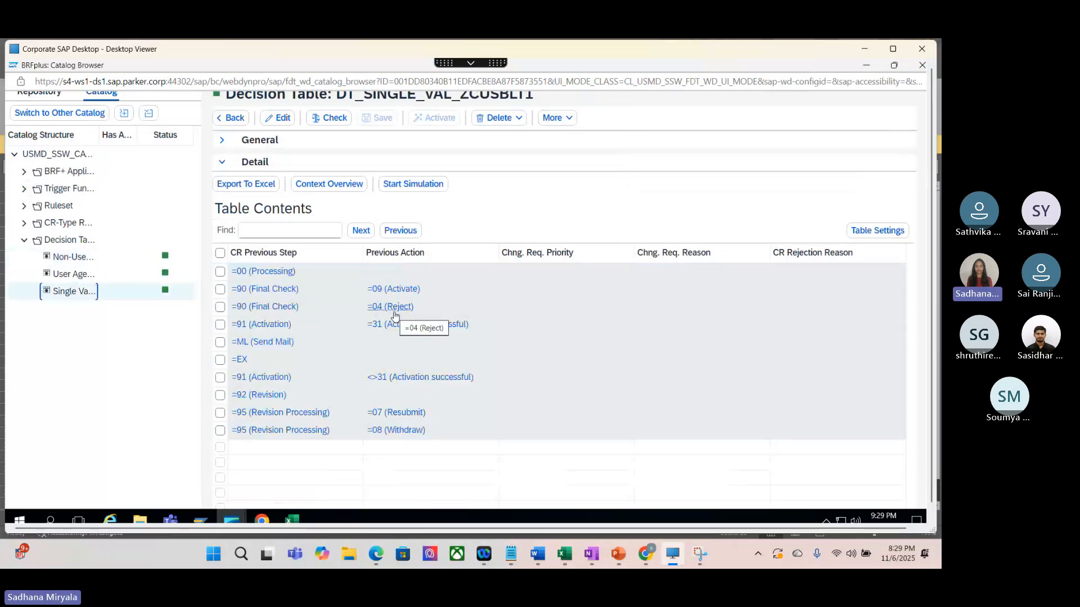
# Step: Return to the 447003 test results workbook and enter the requester's first name in O15, above the 0 step
pyautogui.click(562, 552)
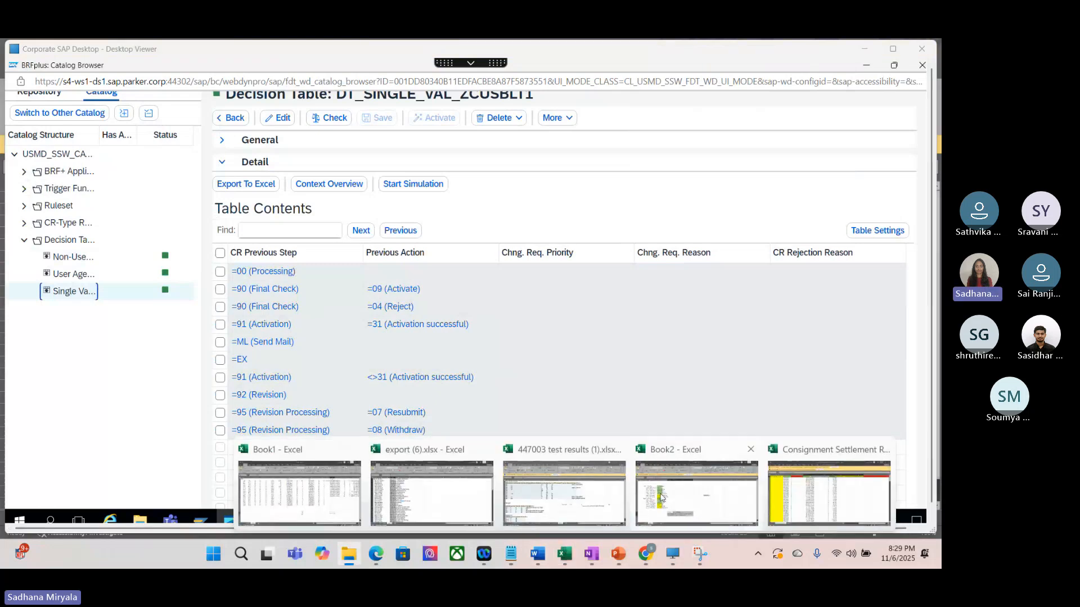
pyautogui.click(564, 494)
pyautogui.click(800, 374)
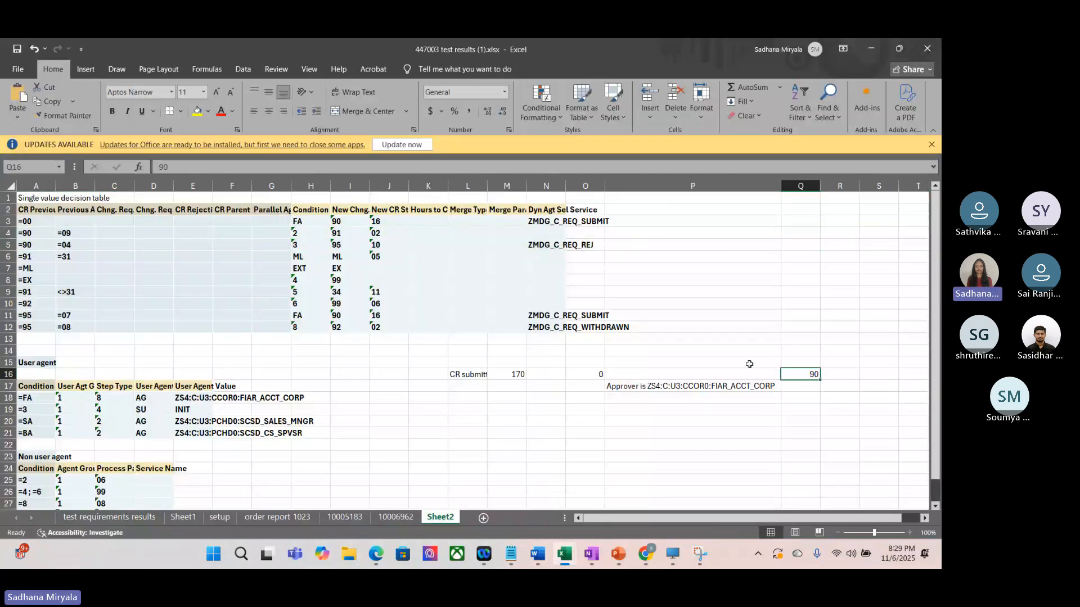
pyautogui.click(589, 359)
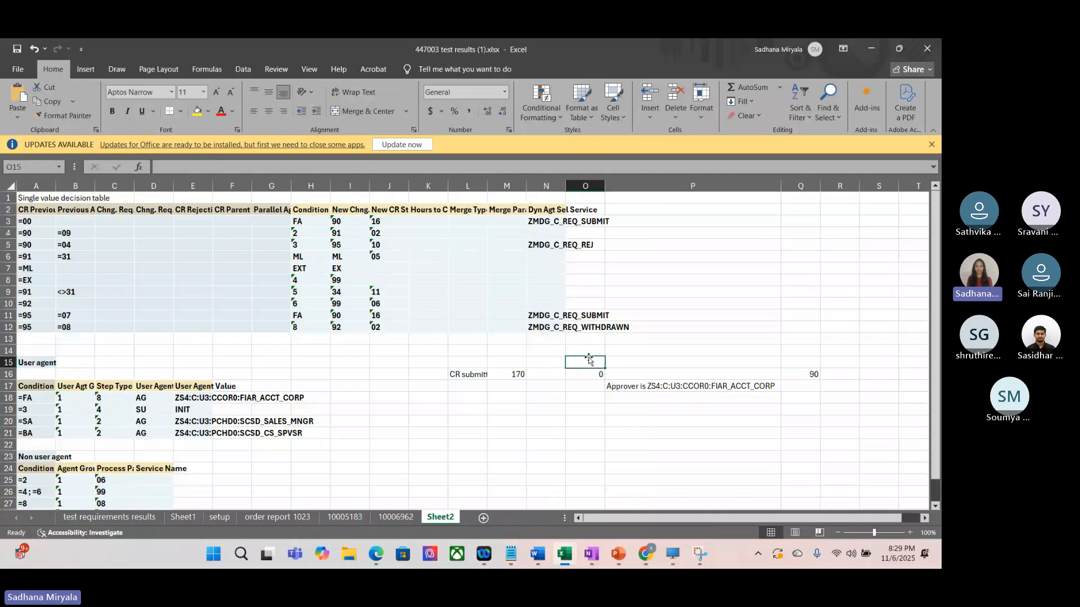
pyautogui.write('Sadhana')
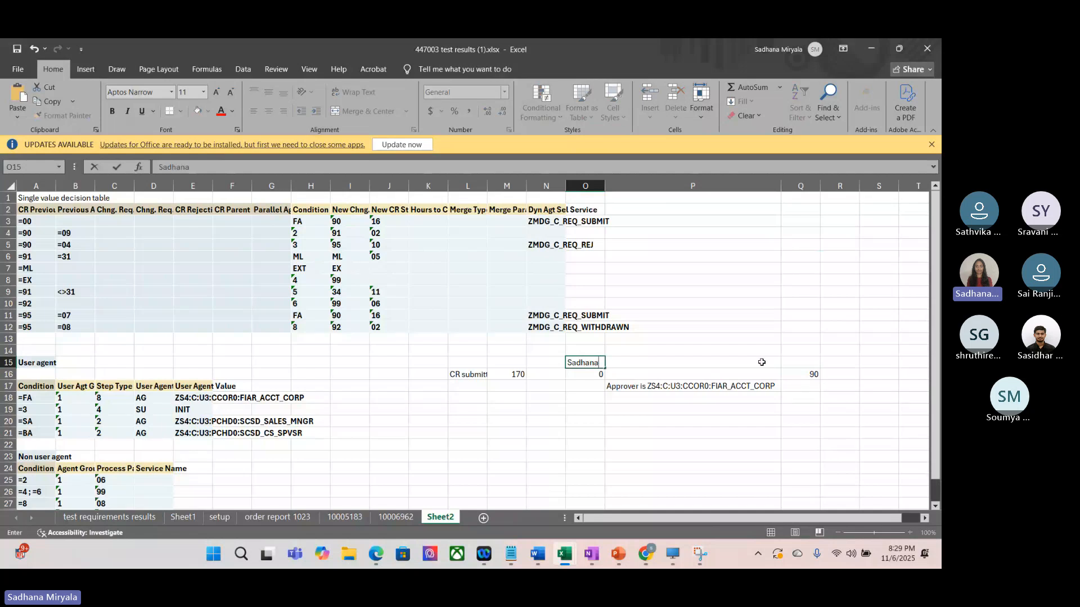
pyautogui.click(798, 362)
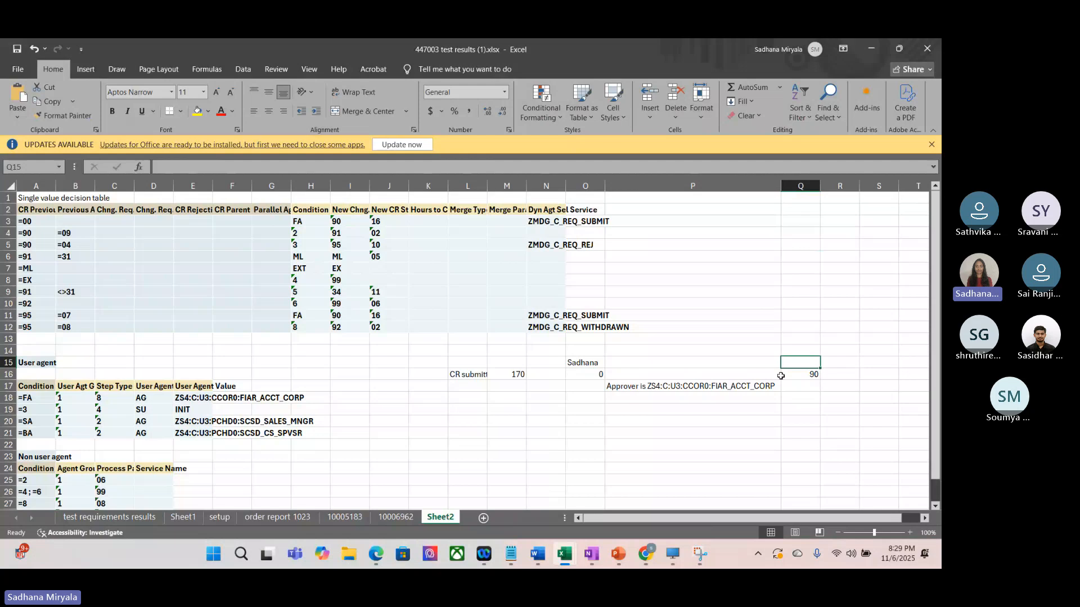
pyautogui.click(725, 384)
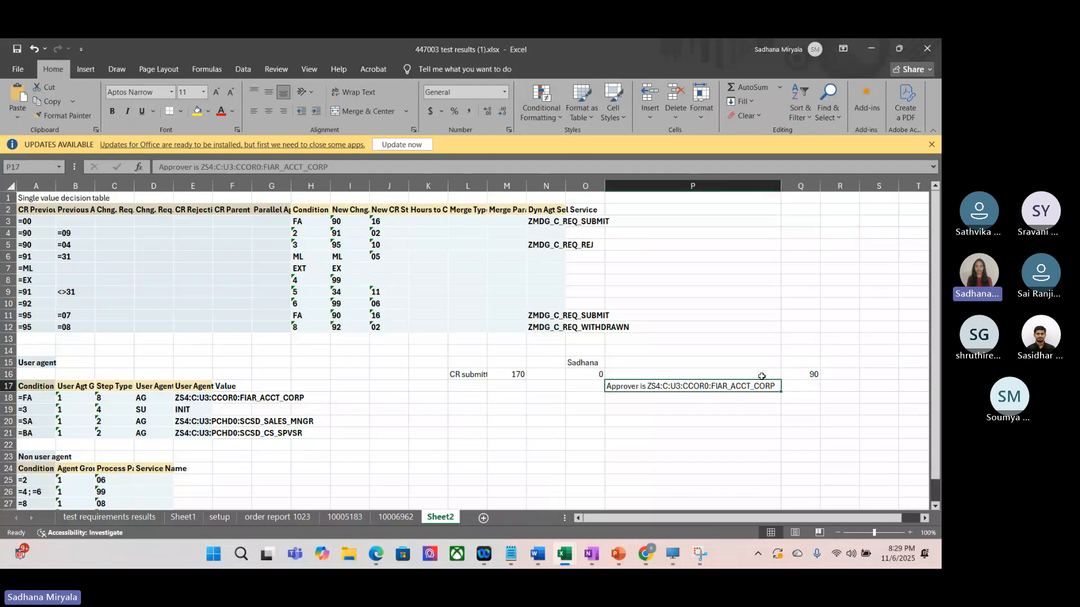
# Step: Enter the approver's first name in Q15, above the 90 step
pyautogui.click(793, 363)
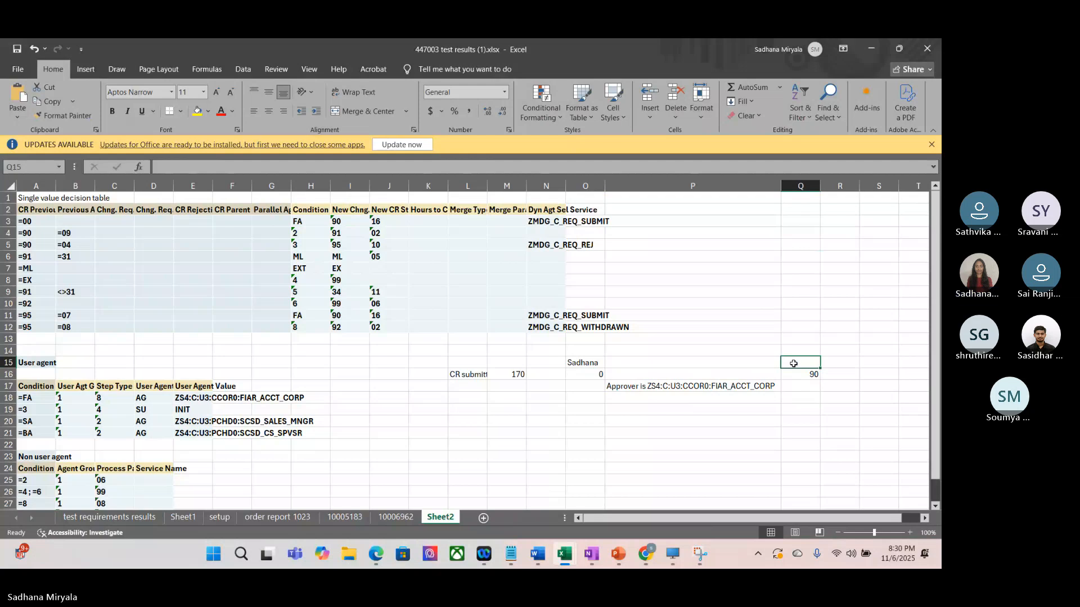
pyautogui.write('Praneeth')
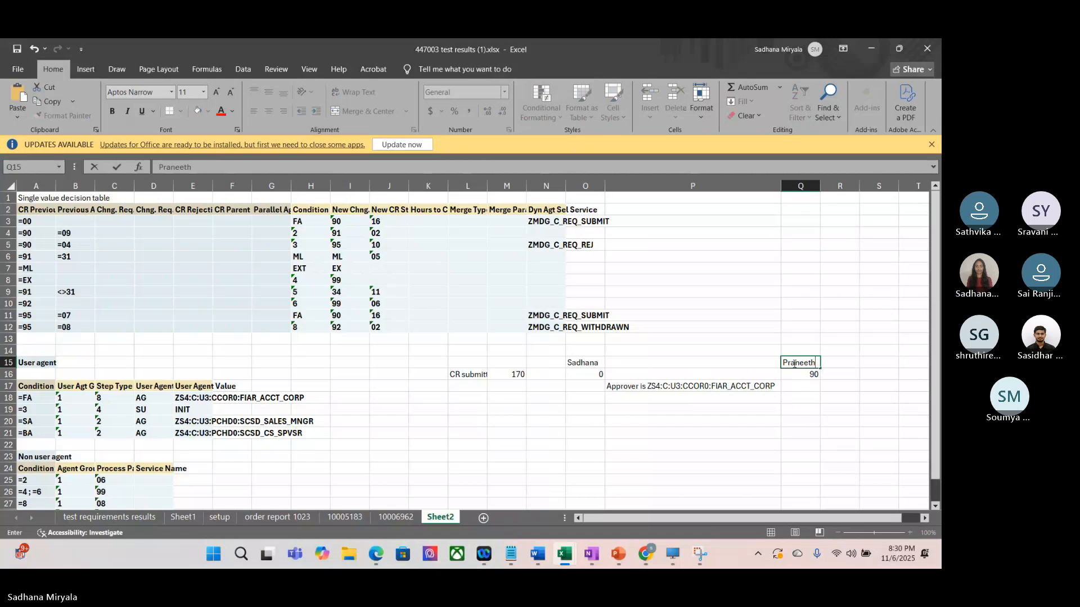
pyautogui.click(805, 406)
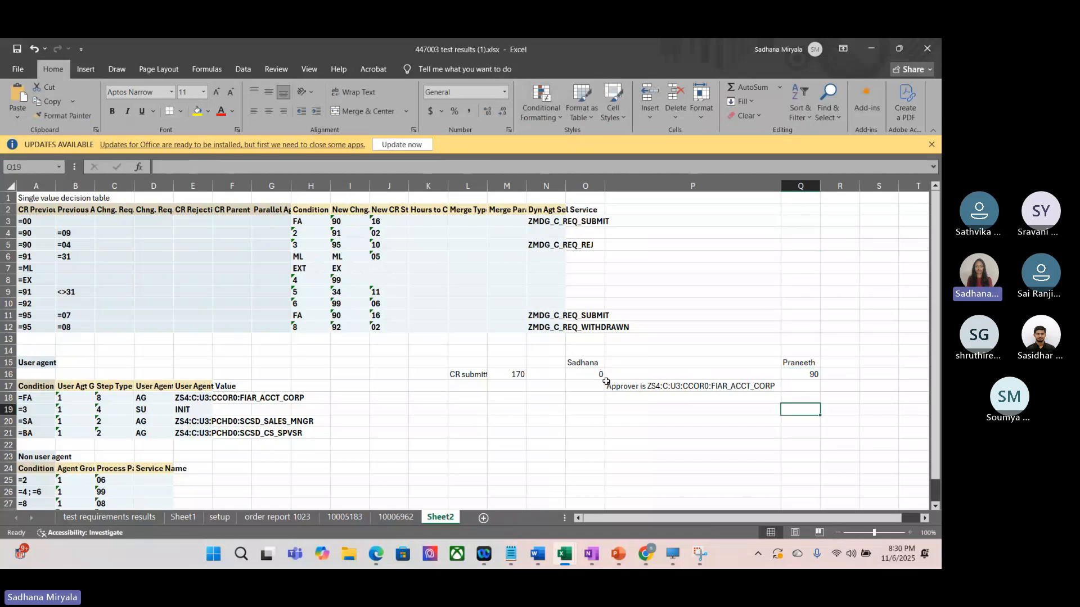
pyautogui.click(511, 374)
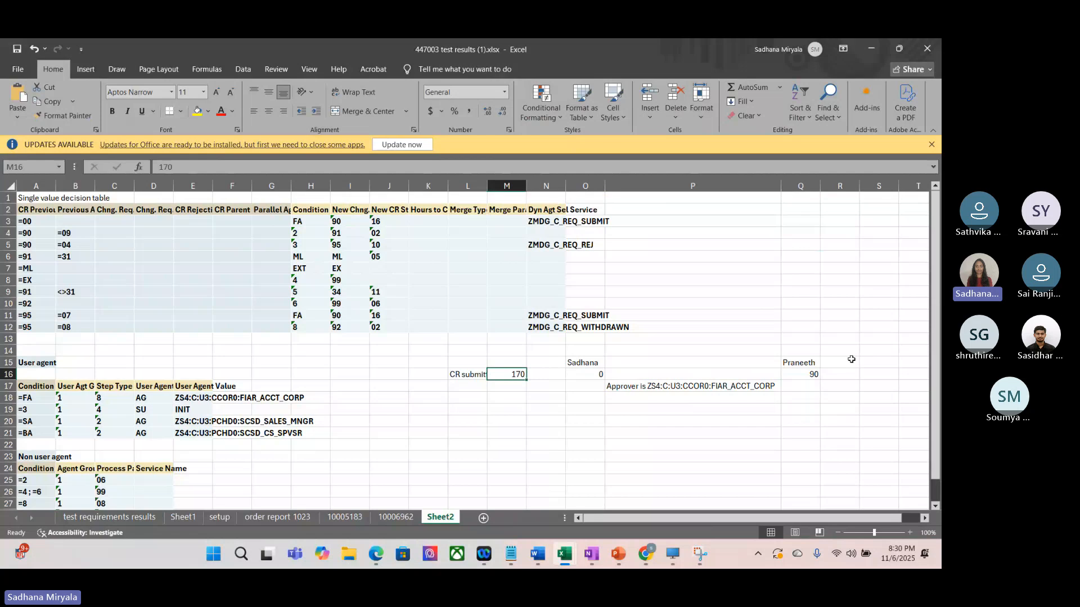
# Step: Enter the note "change request Workflow inbox" in R15, beside the approver's name
pyautogui.doubleClick(825, 363)
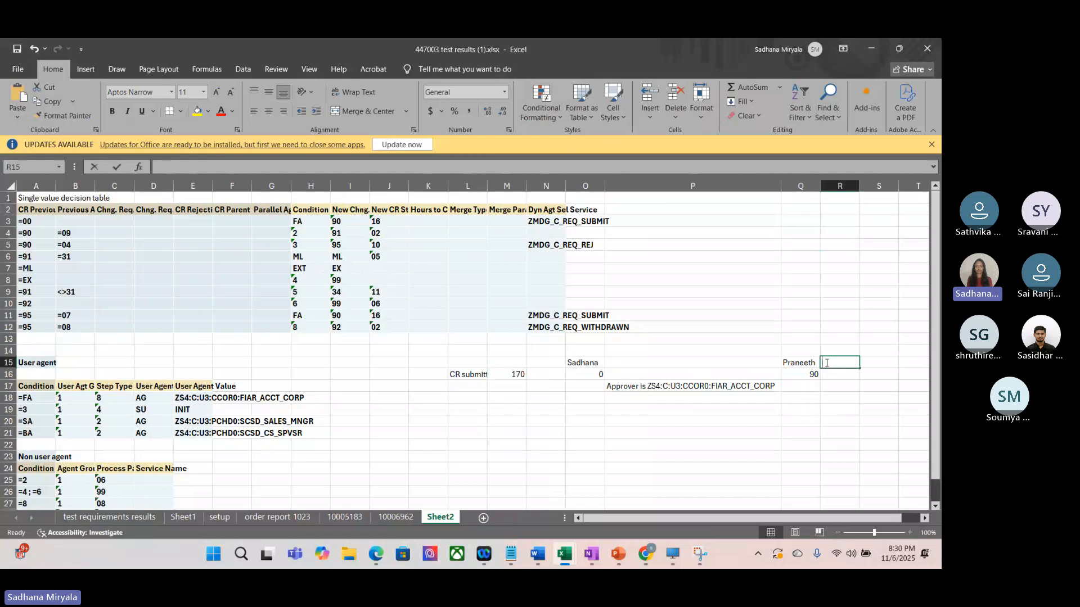
pyautogui.write('Workflow informa')
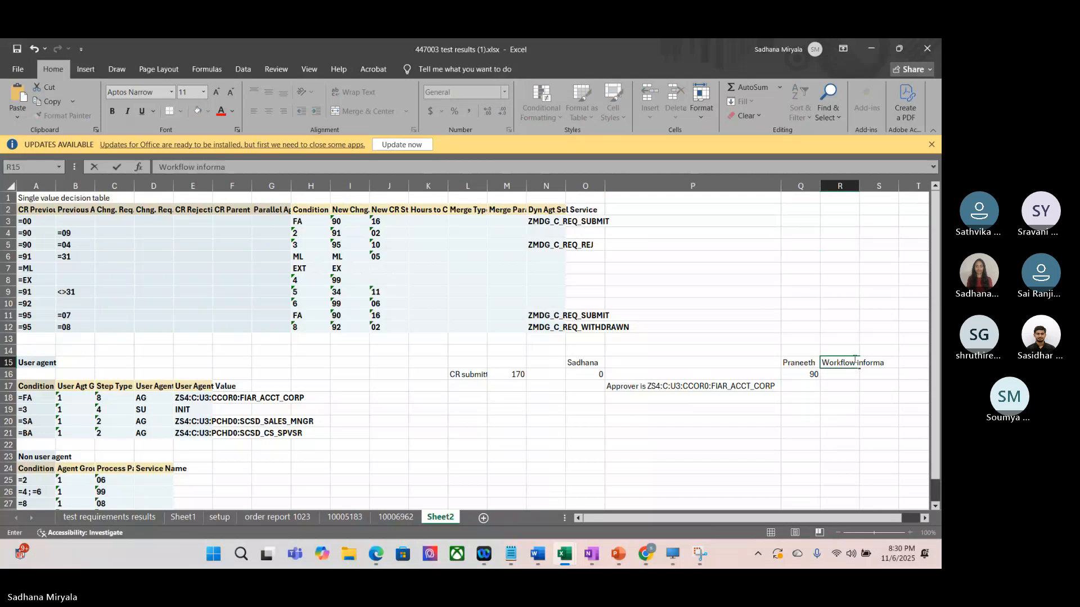
pyautogui.press('BackSpace')
pyautogui.press('BackSpace')
pyautogui.press('BackSpace')
pyautogui.press('BackSpace')
pyautogui.press('BackSpace')
pyautogui.write('box')
pyautogui.click(823, 363)
pyautogui.write('change req')
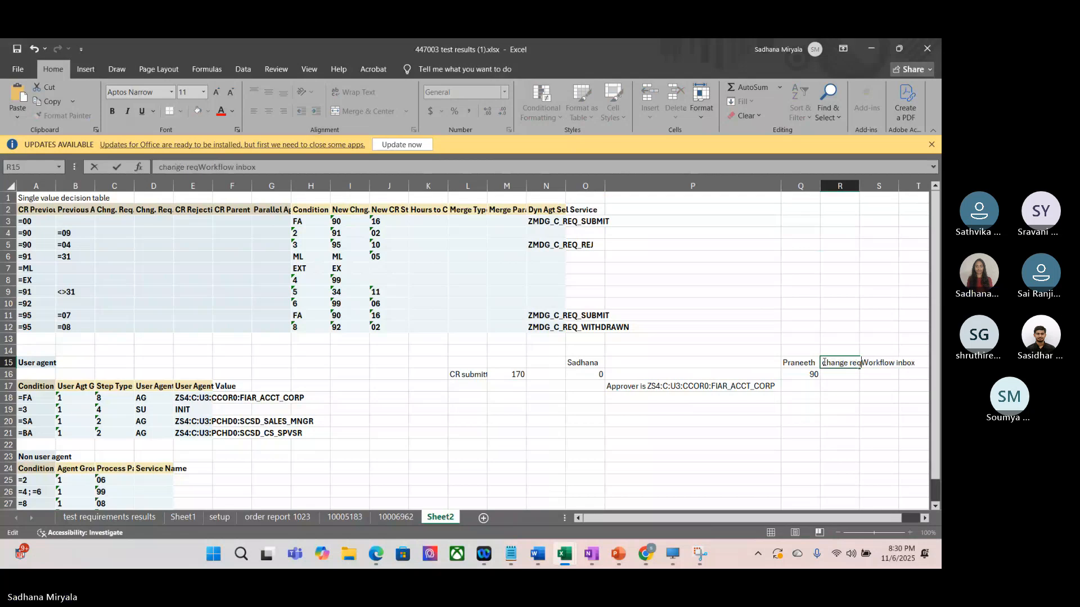
pyautogui.write('uest')
pyautogui.click(846, 400)
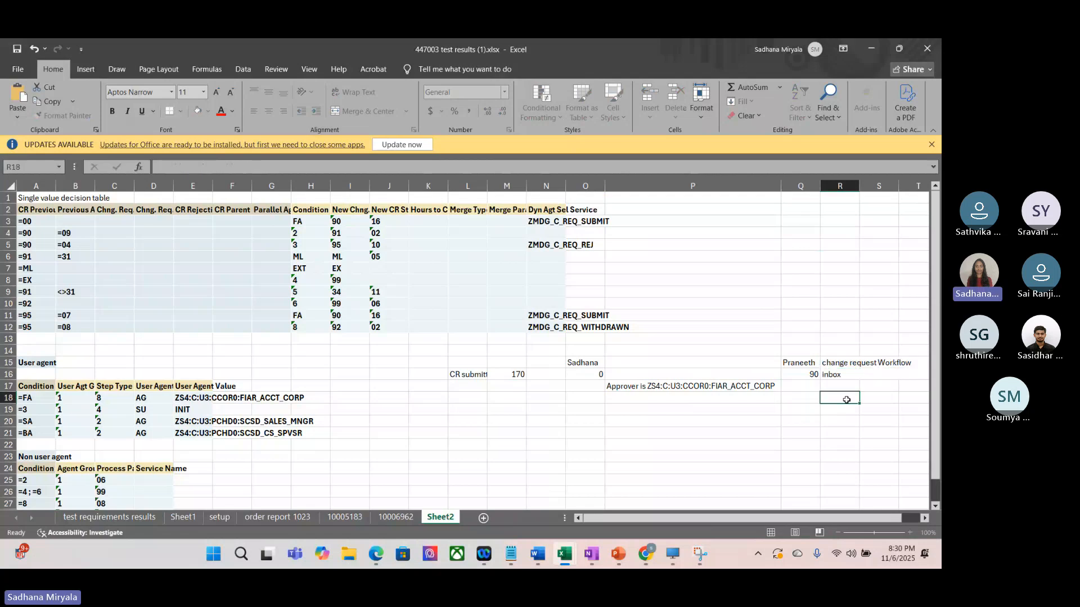
pyautogui.click(838, 363)
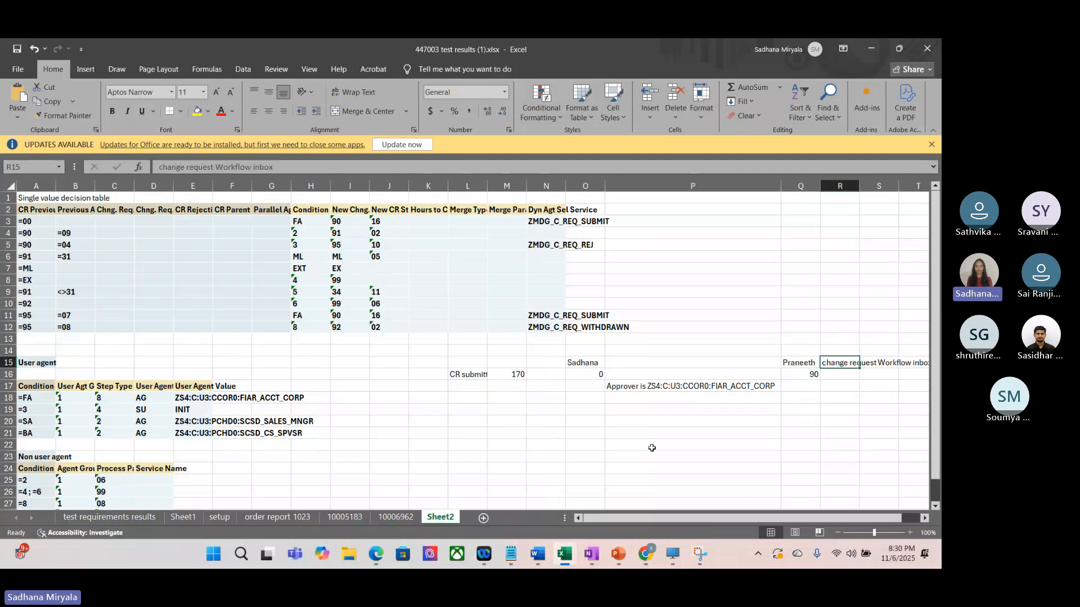
# Step: Enter the approver's possible actions below the approver note: Activate(09) in P21 and Reject(04) in Q21
pyautogui.click(624, 432)
pyautogui.write('A')
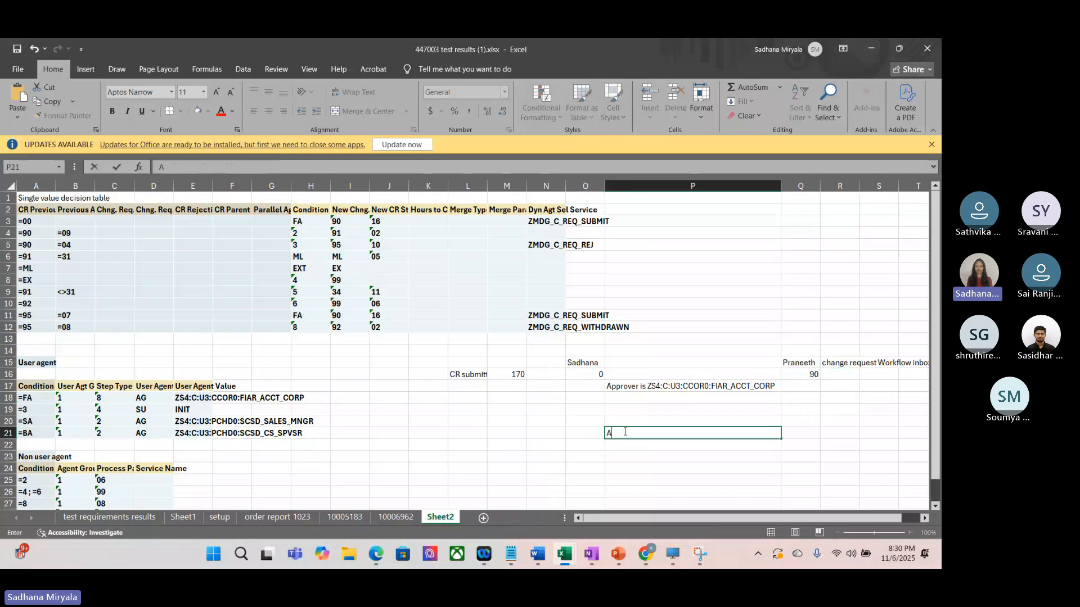
pyautogui.write('ppr')
pyautogui.press('BackSpace')
pyautogui.press('BackSpace')
pyautogui.press('BackSpace')
pyautogui.press('BackSpace')
pyautogui.write('Activate')
pyautogui.write('(09)')
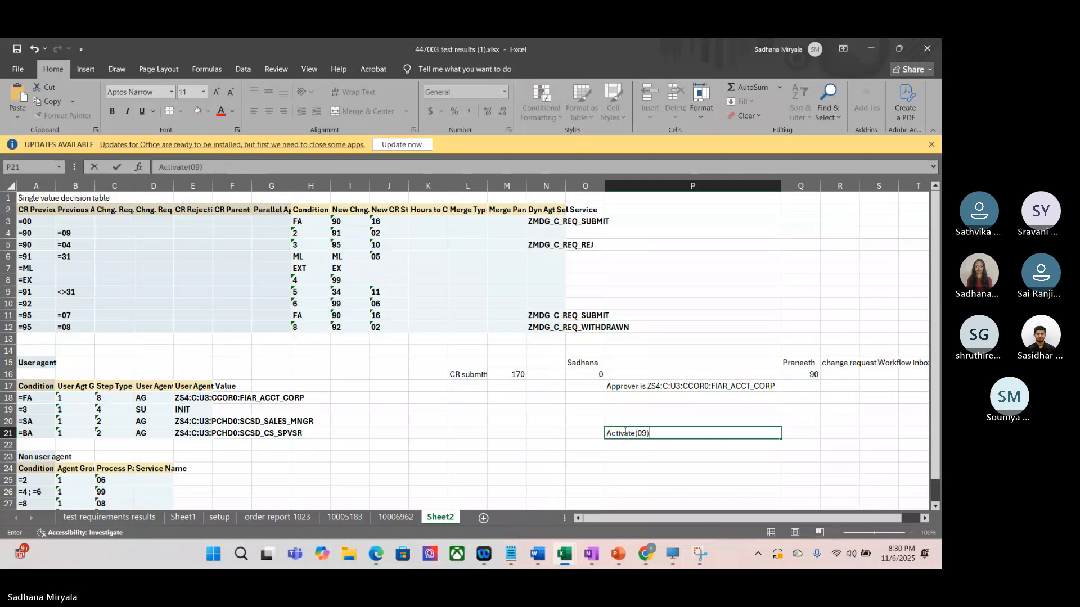
pyautogui.click(803, 433)
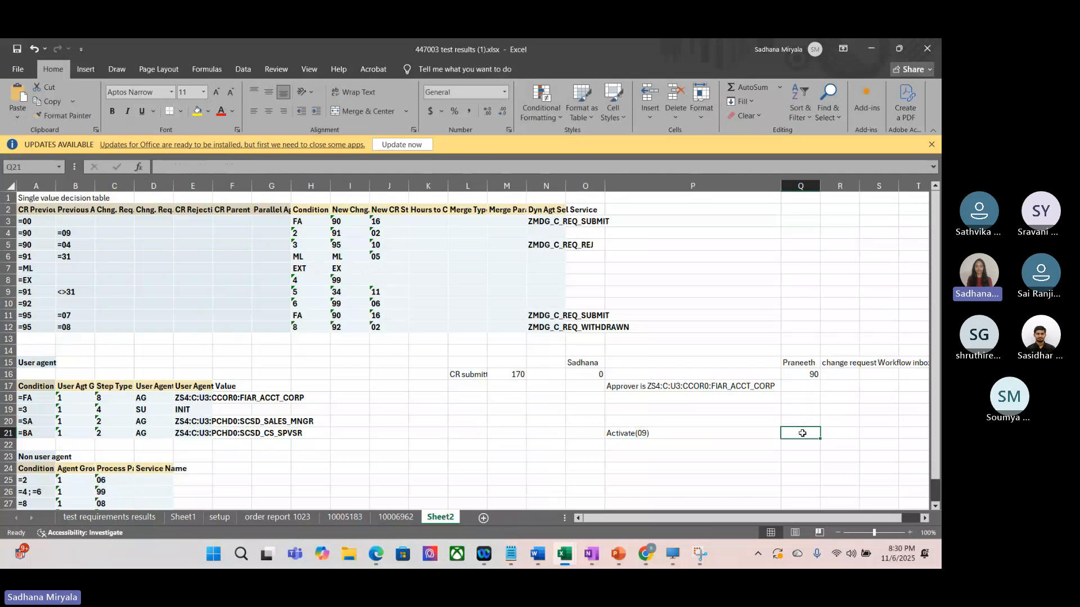
pyautogui.write('Reject(04)')
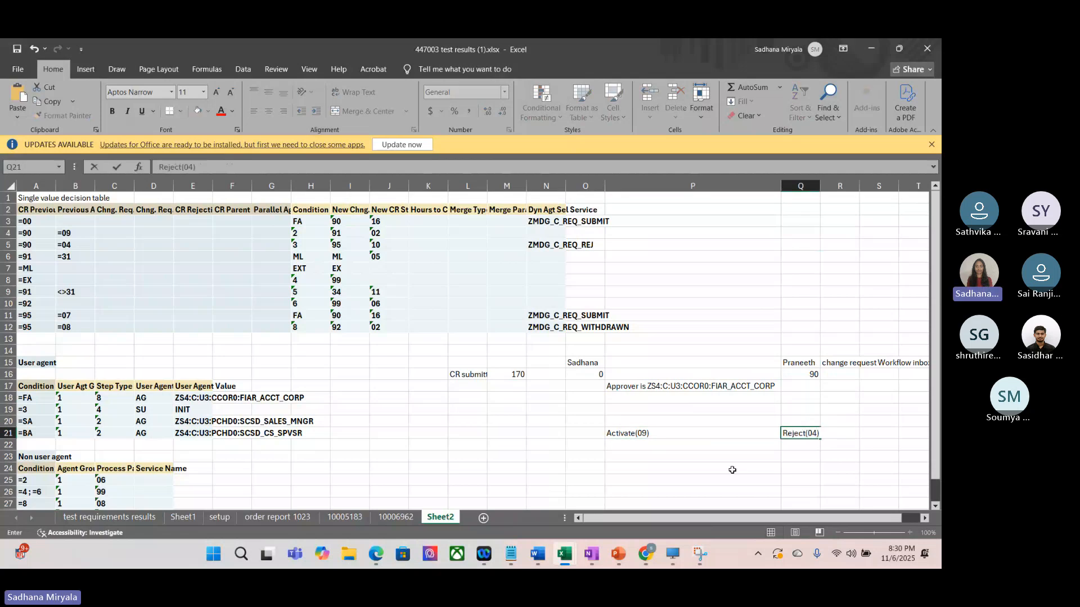
pyautogui.click(691, 446)
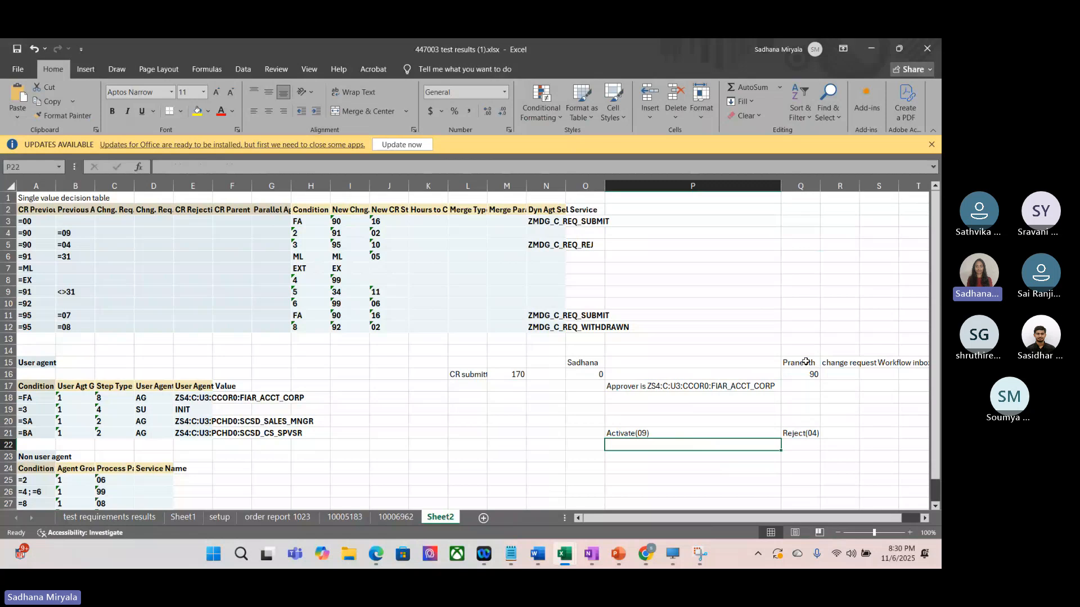
# Step: Compare the Activate and Reject notes with the two decision rows that have previous step 90
pyautogui.click(655, 434)
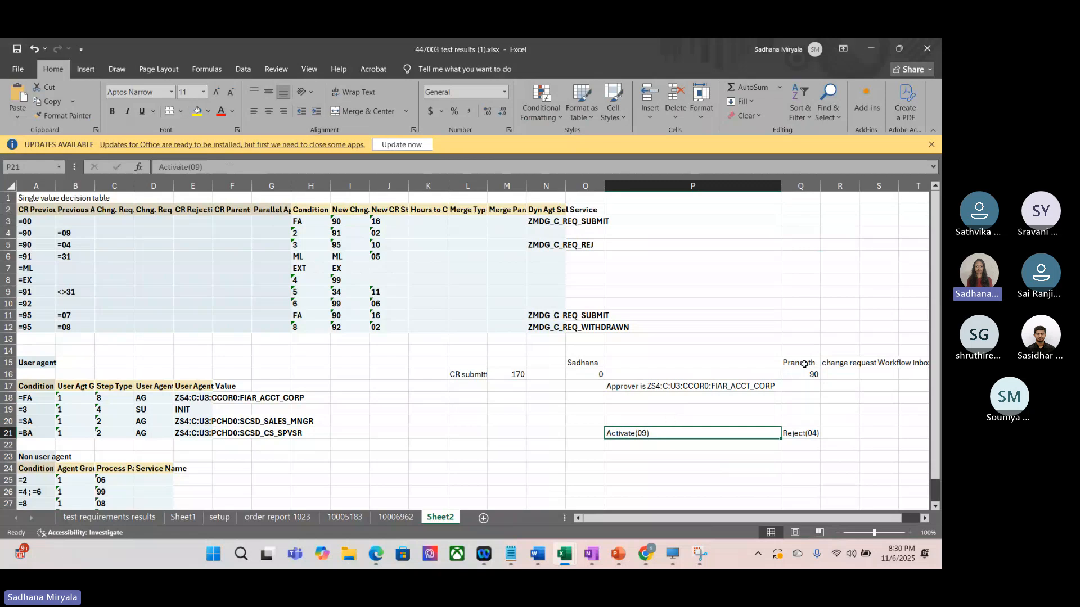
pyautogui.click(802, 434)
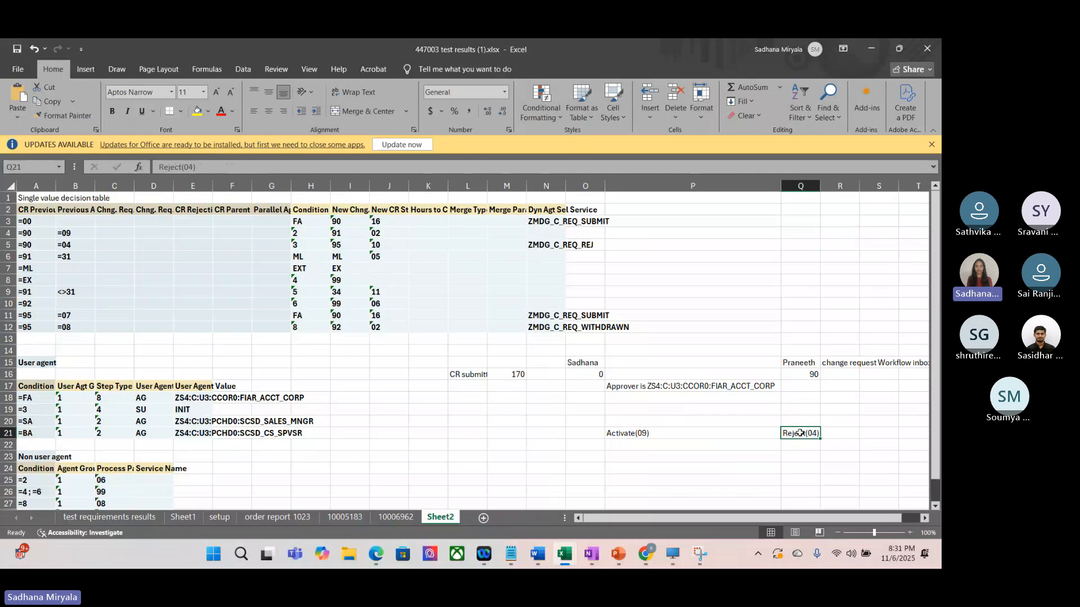
pyautogui.press('Left')
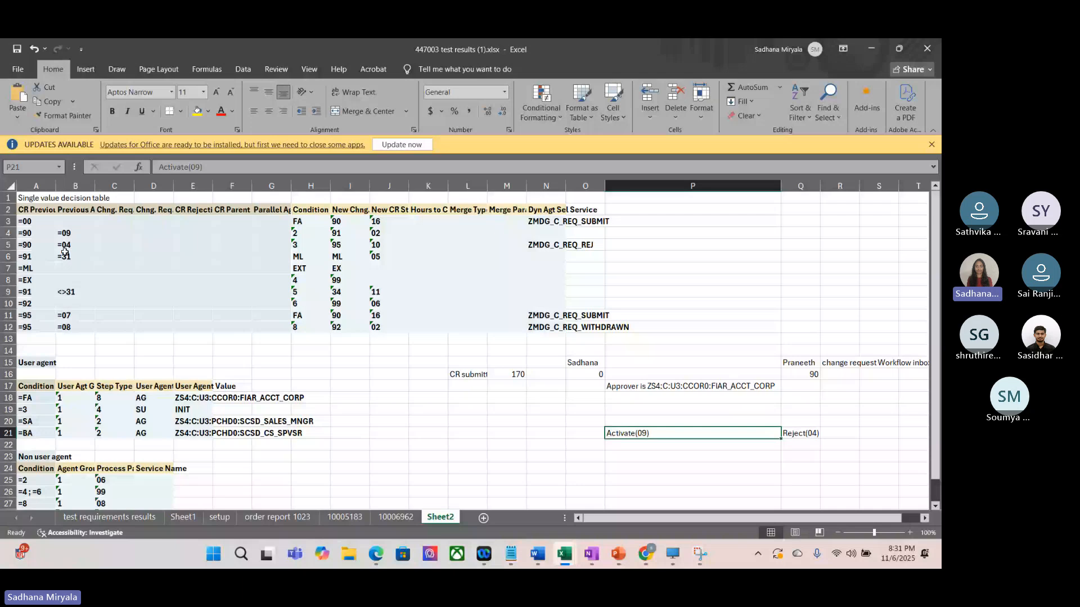
pyautogui.click(4, 232)
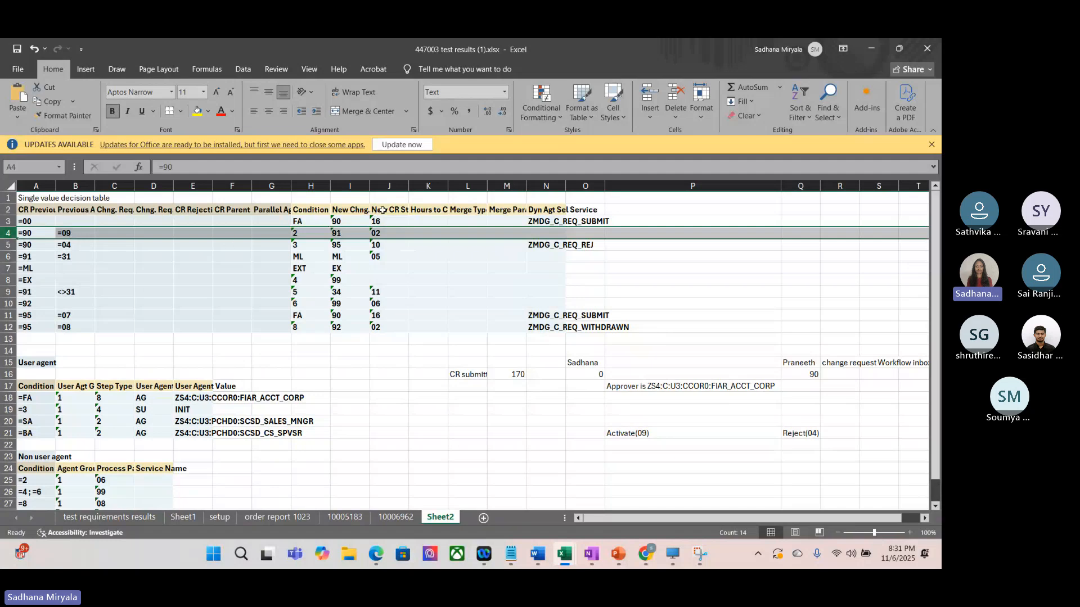
pyautogui.click(6, 245)
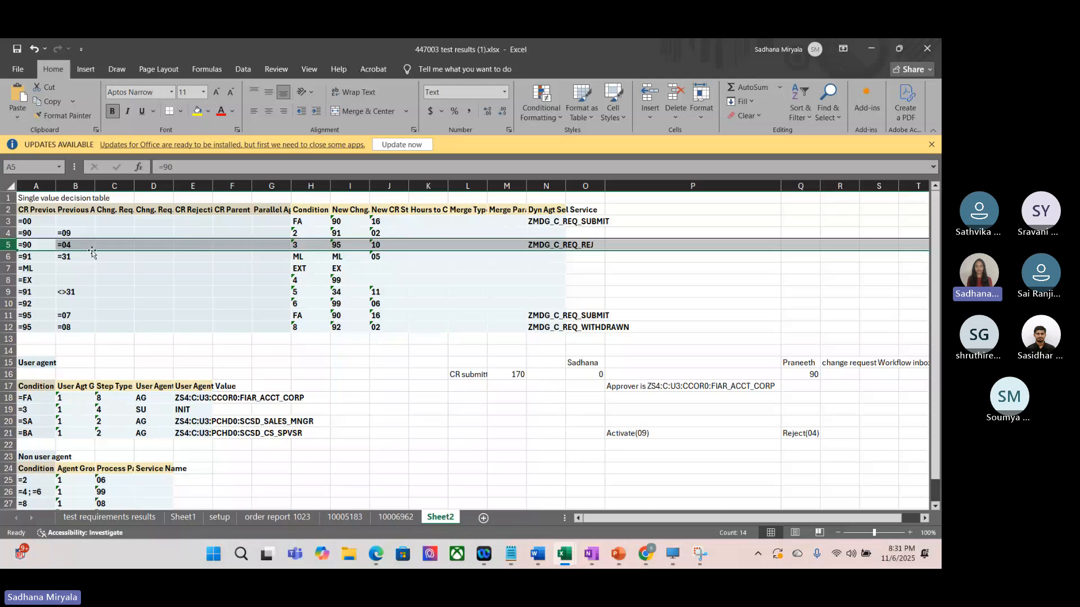
pyautogui.click(9, 233)
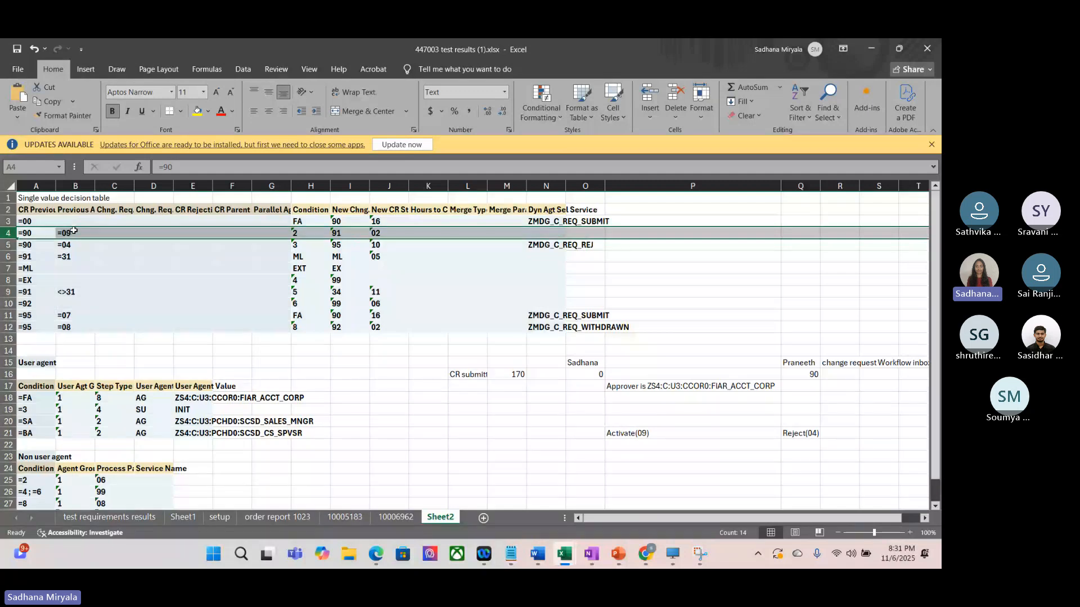
# Step: Examine the condition alias, new change request step and new status of the activate decision in row 4
pyautogui.click(304, 230)
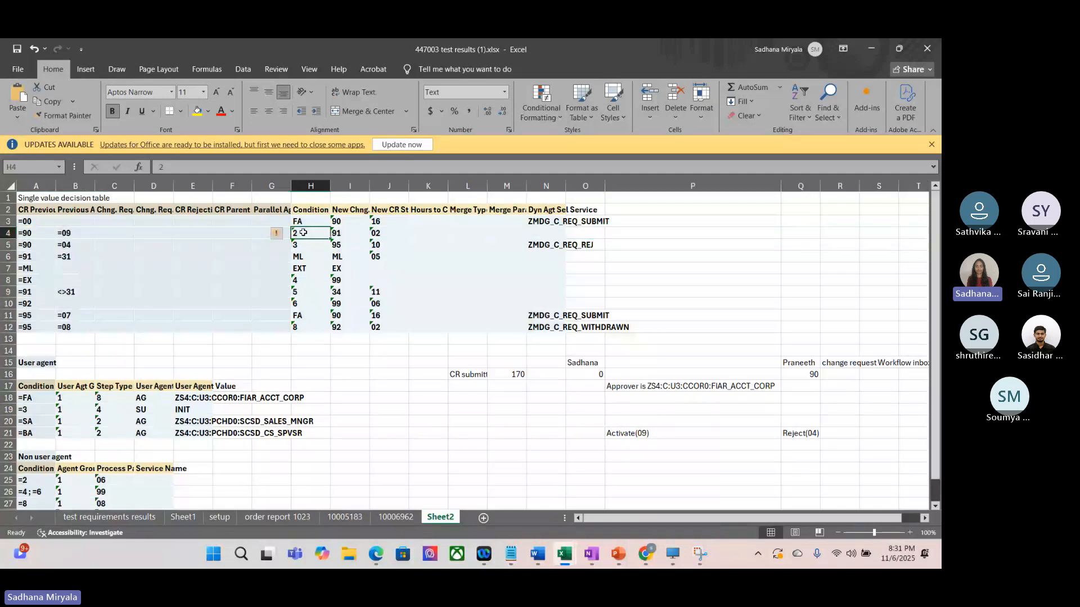
pyautogui.click(344, 234)
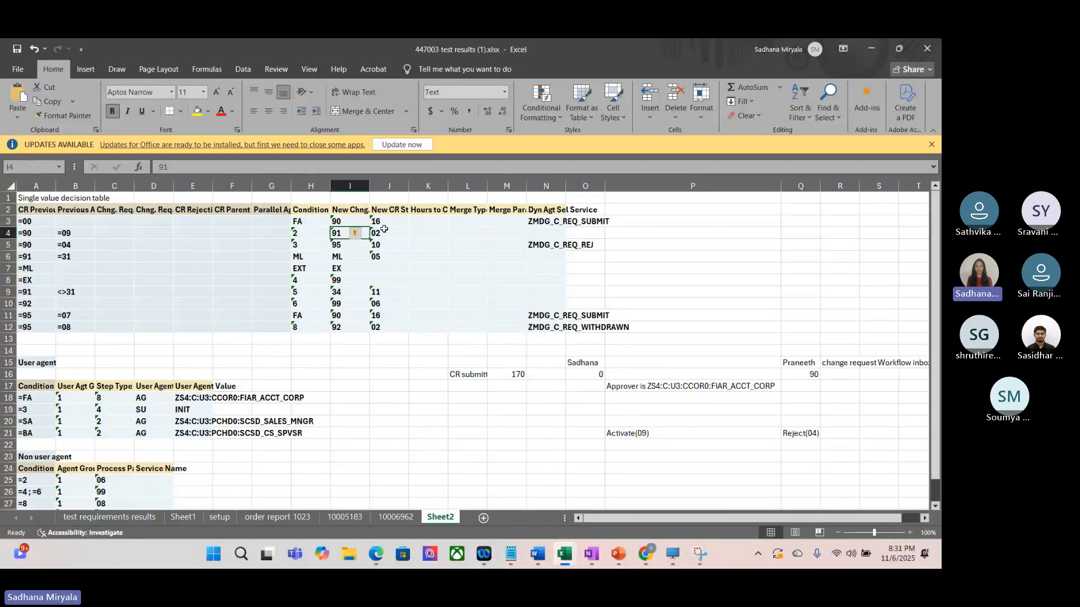
pyautogui.click(389, 233)
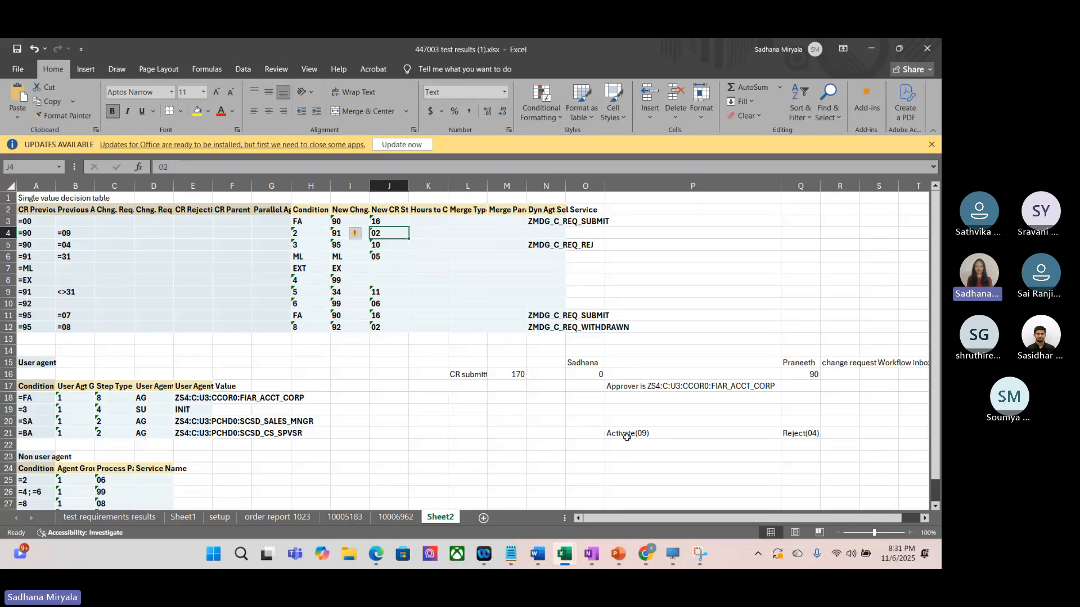
pyautogui.click(306, 236)
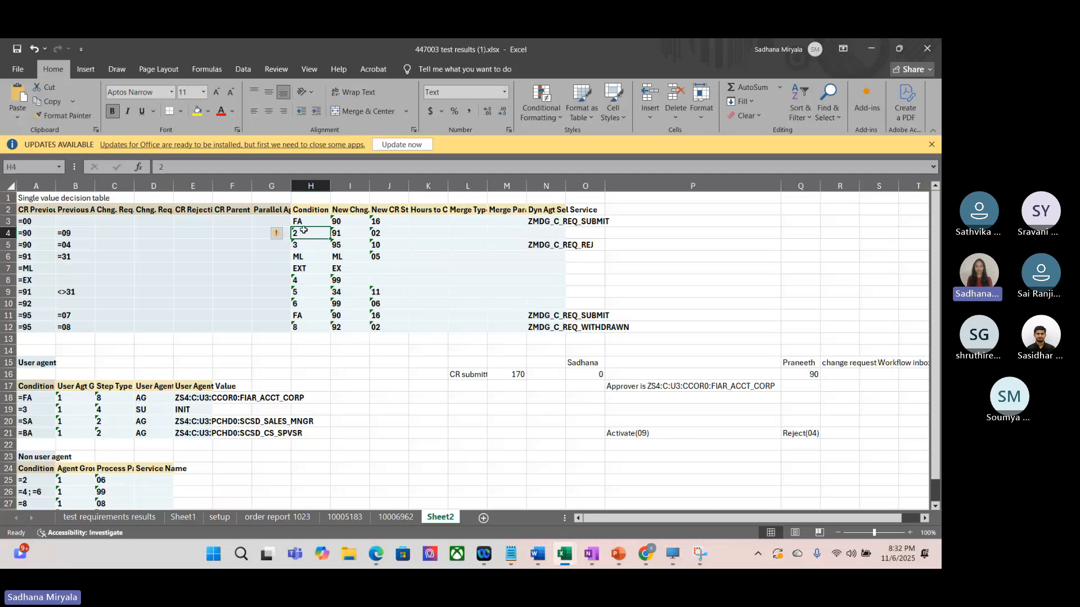
# Step: Look up condition 2's process pattern in the Non user agent table, and check its description in decision table DT_NON_USER_AGT_GRP_ZCUSBLT1 on the SAP desktop
pyautogui.click(29, 478)
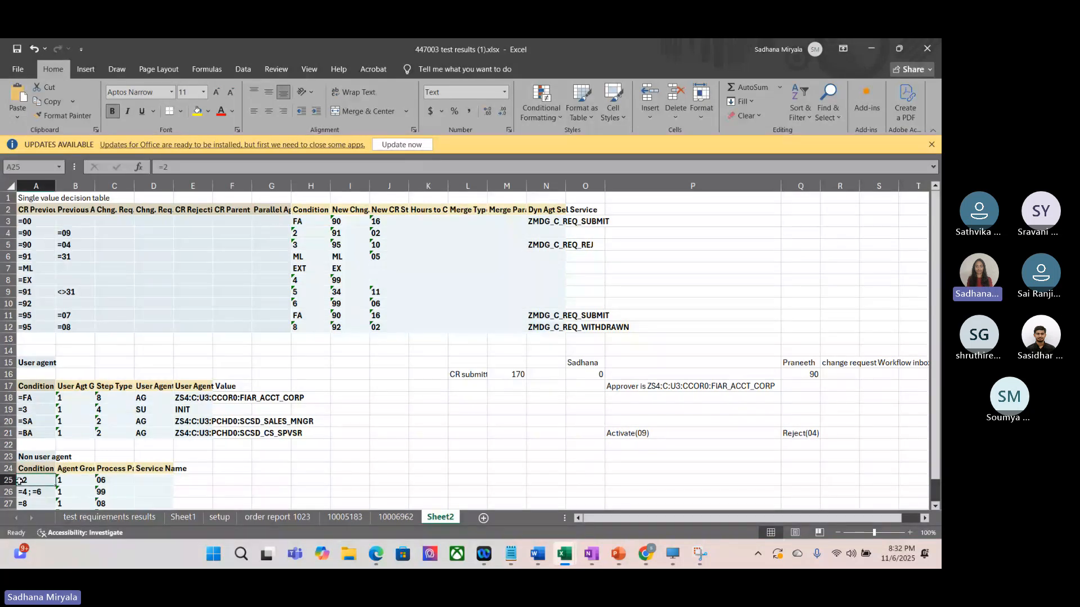
pyautogui.scroll(-1, 199, 483)
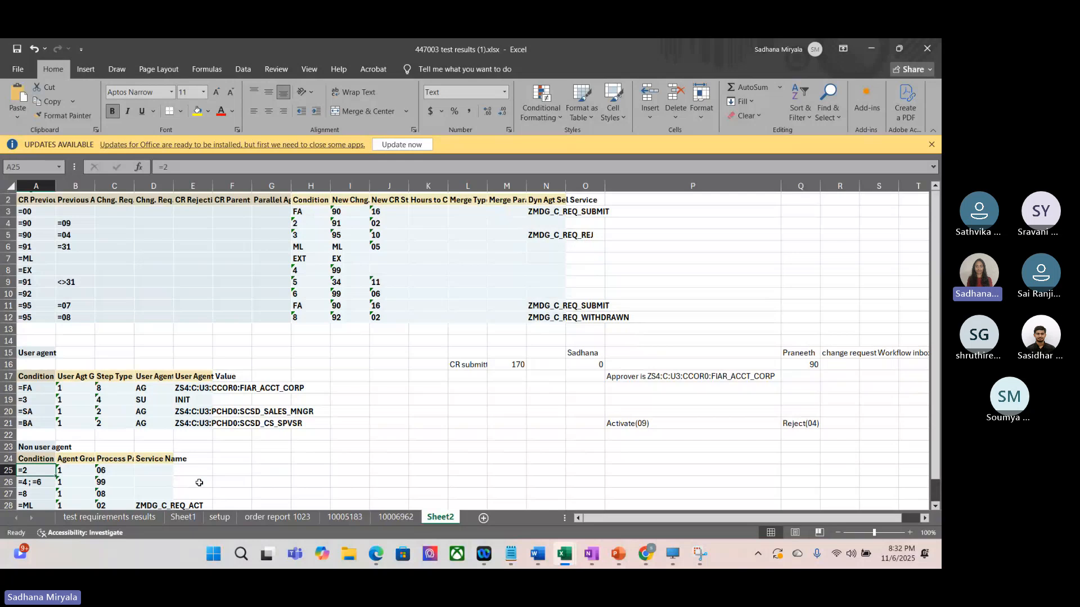
pyautogui.scroll(-1, 199, 483)
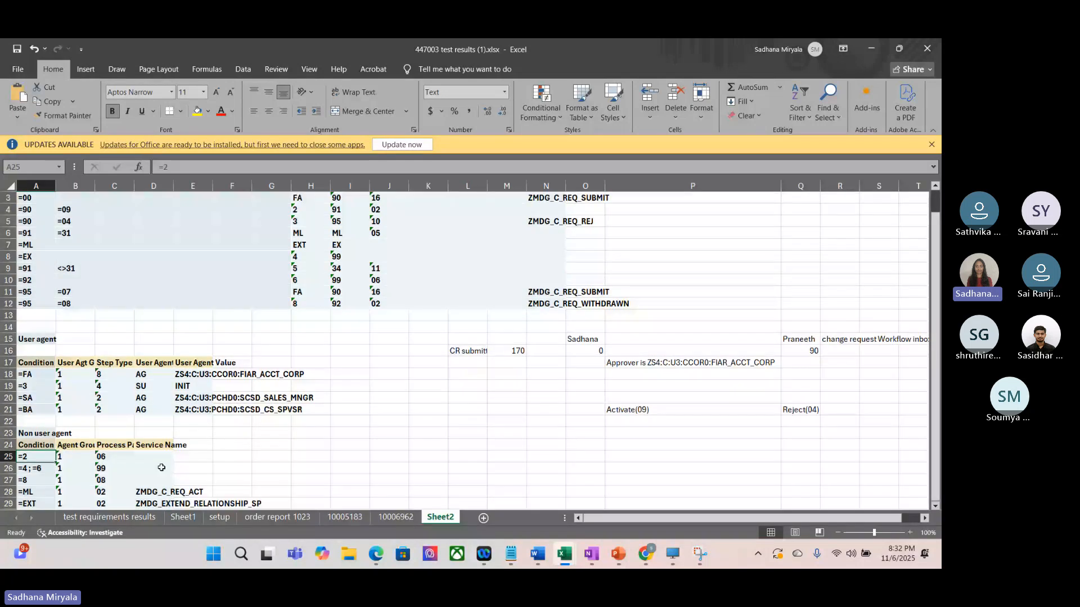
pyautogui.click(121, 448)
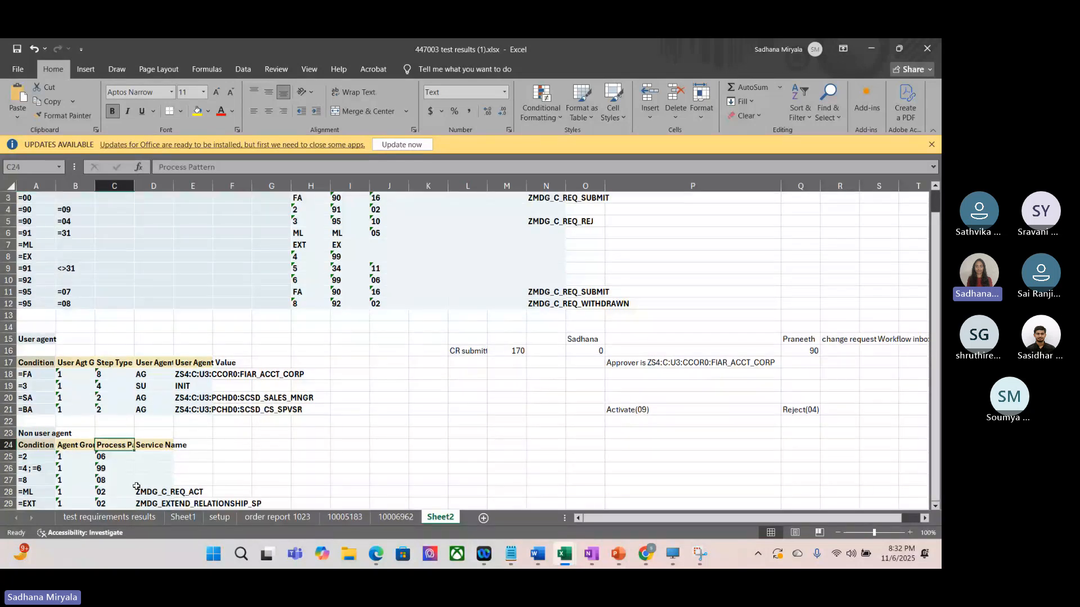
pyautogui.click(104, 455)
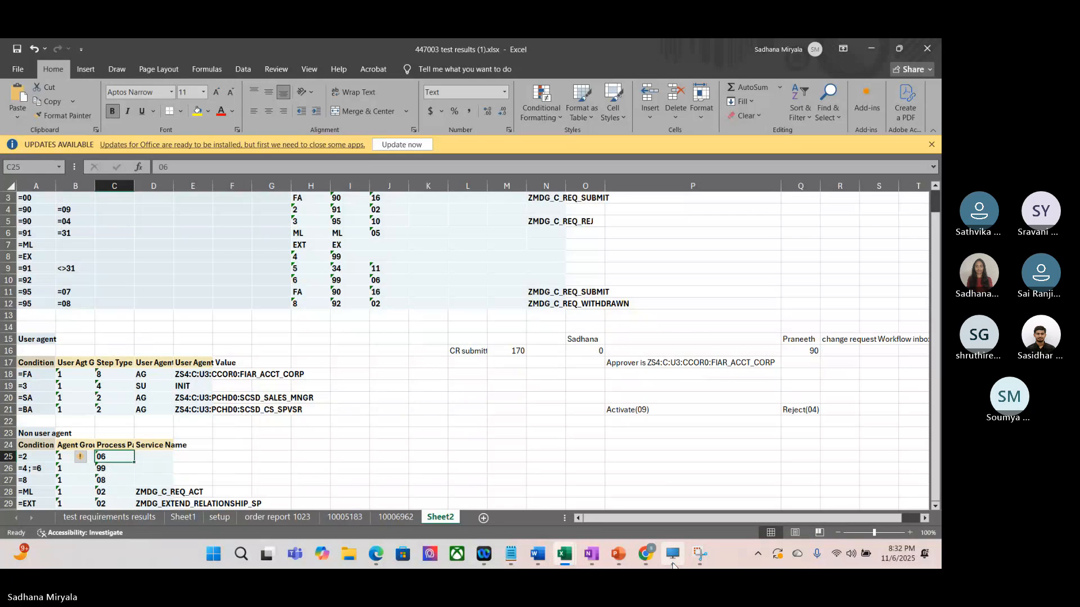
pyautogui.click(673, 564)
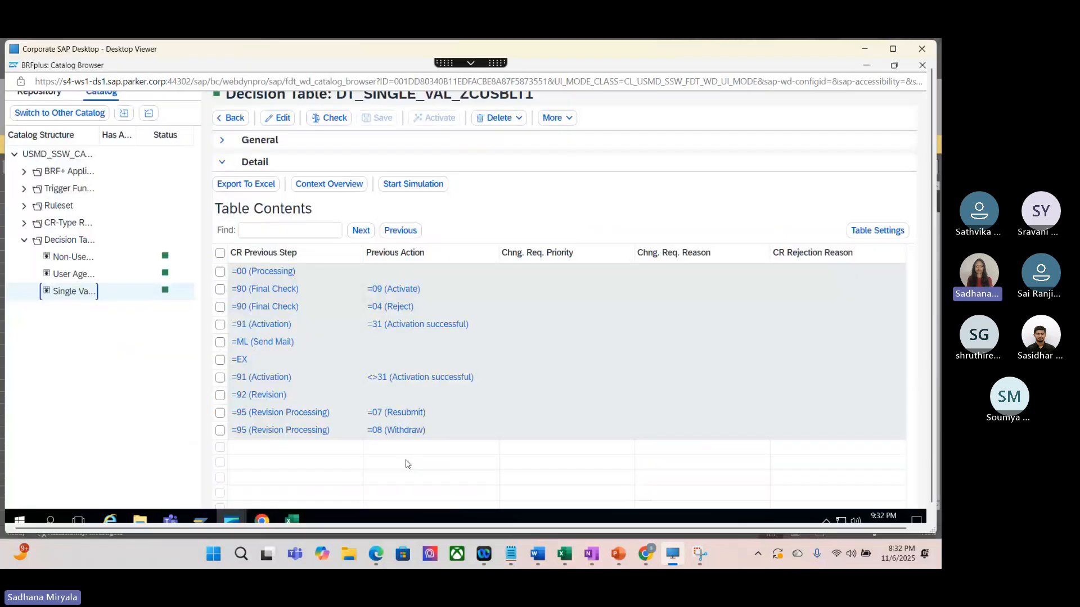
pyautogui.click(72, 257)
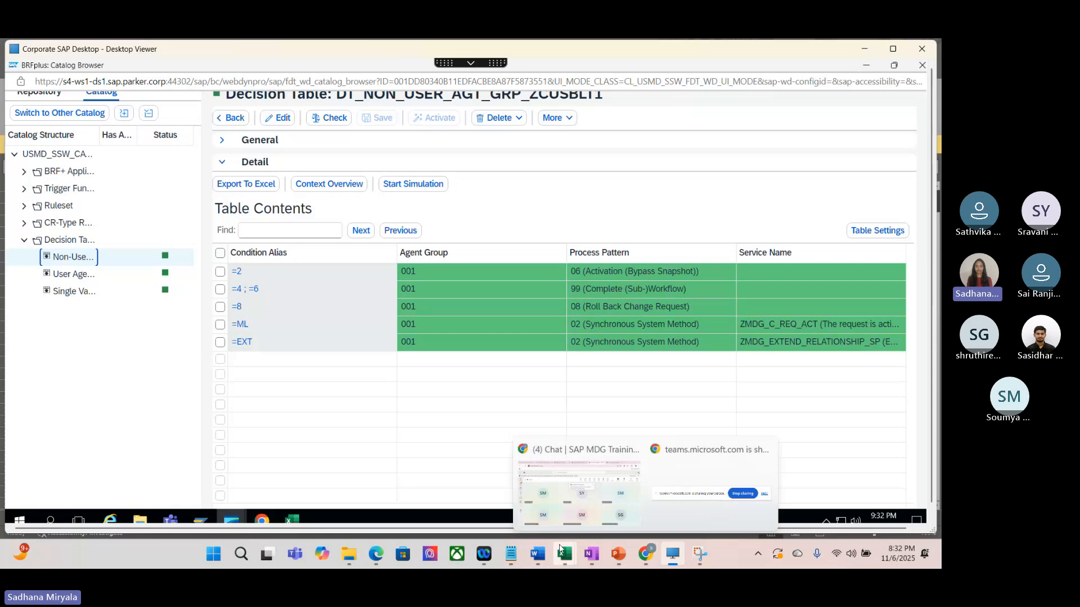
# Step: Return to the 447003 test results workbook and trace row 4's new step to the decision row with previous step 91 and action 31
pyautogui.moveTo(562, 556)
pyautogui.click(564, 493)
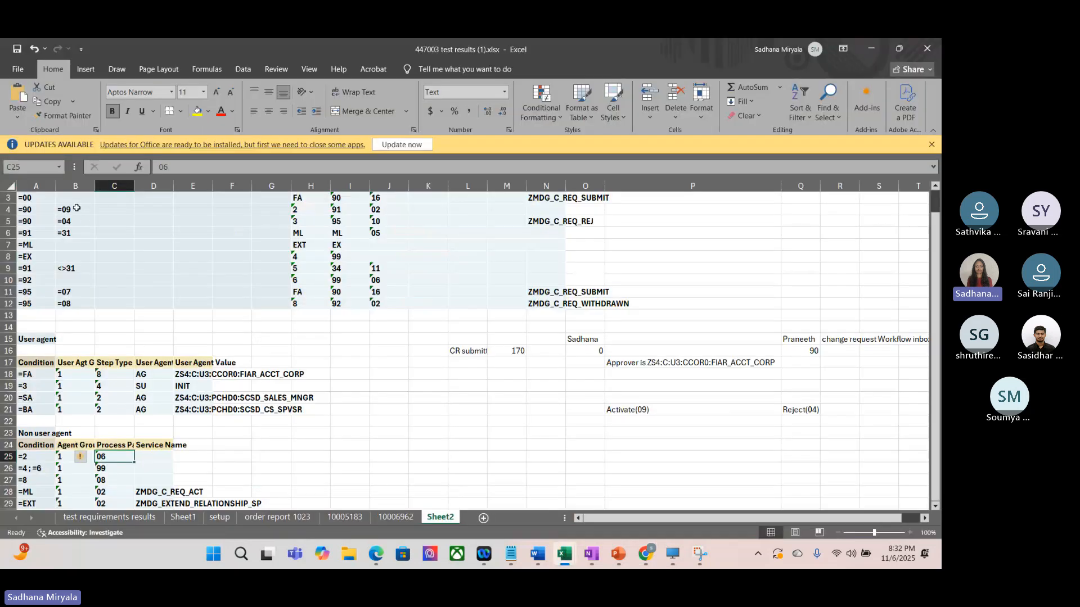
pyautogui.click(8, 209)
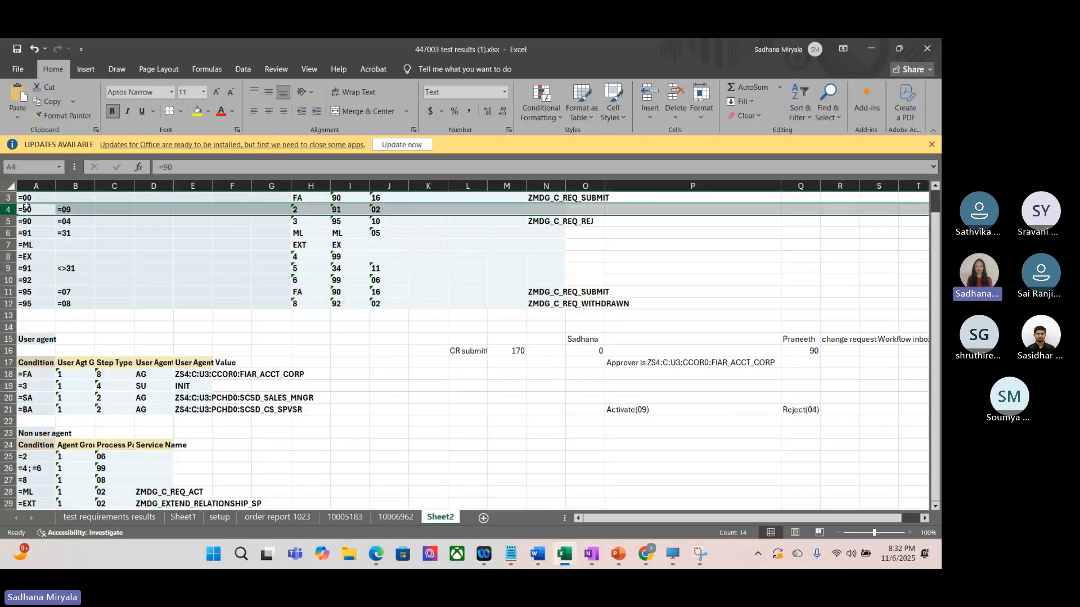
pyautogui.click(342, 210)
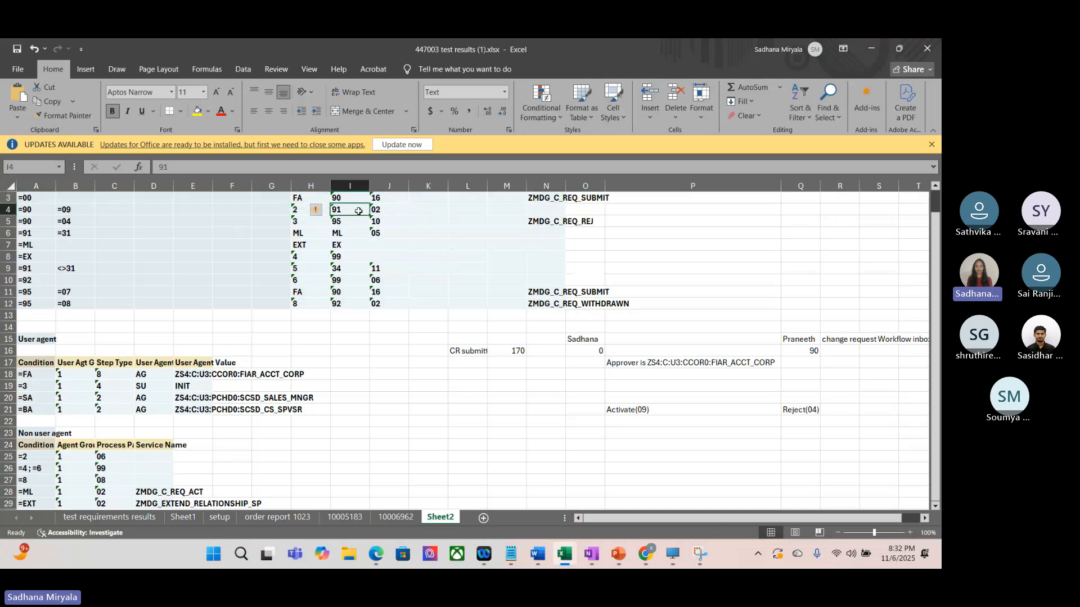
pyautogui.click(31, 233)
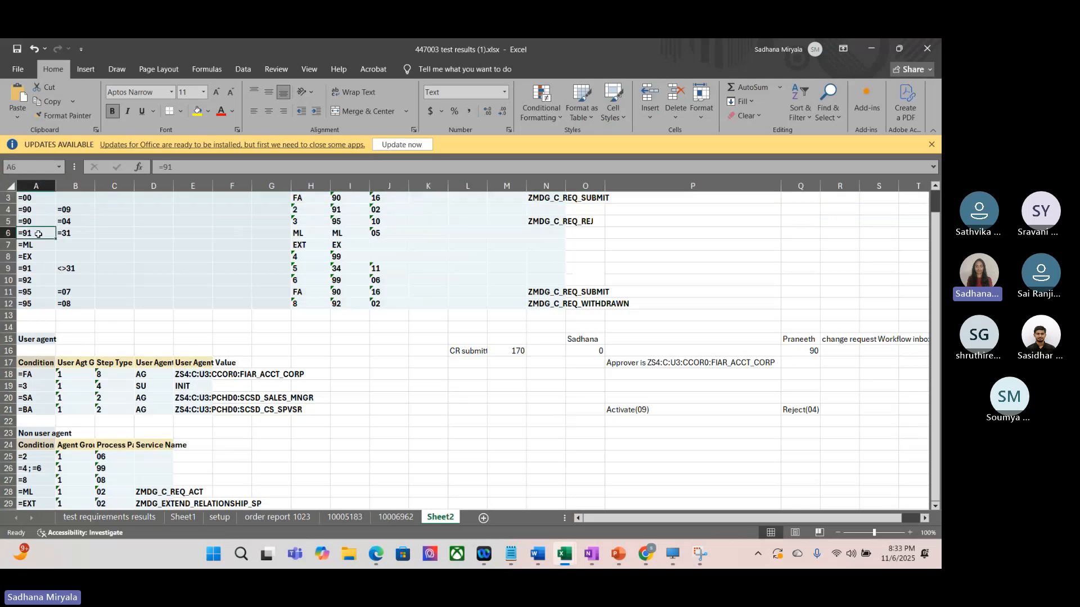
# Step: Trace the ML condition from decision row 6 to its Non user agent row, checking the new status and the service name
pyautogui.click(8, 235)
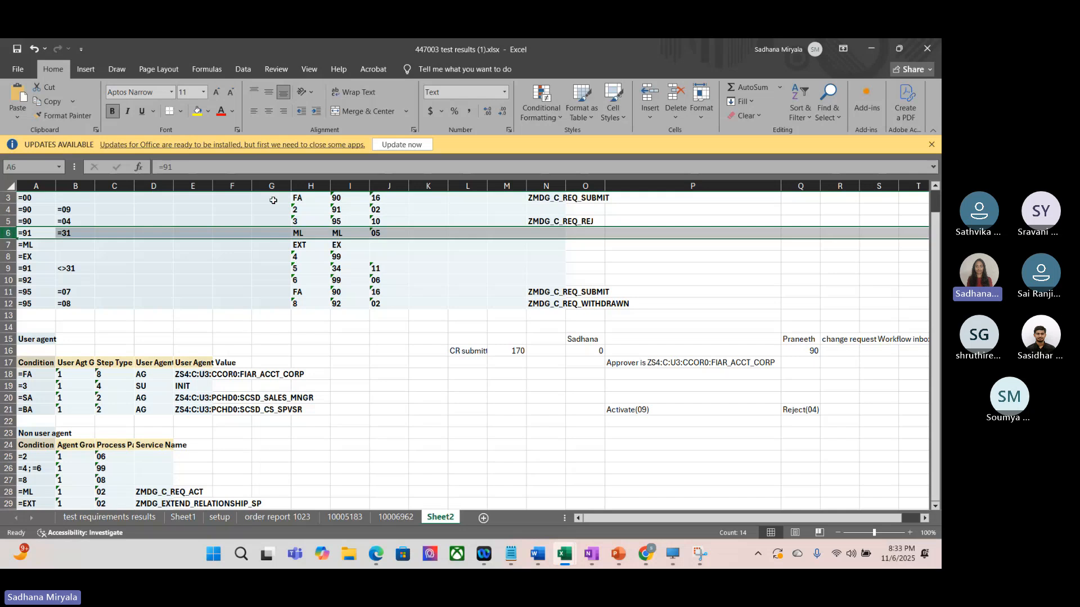
pyautogui.scroll(1, 320, 236)
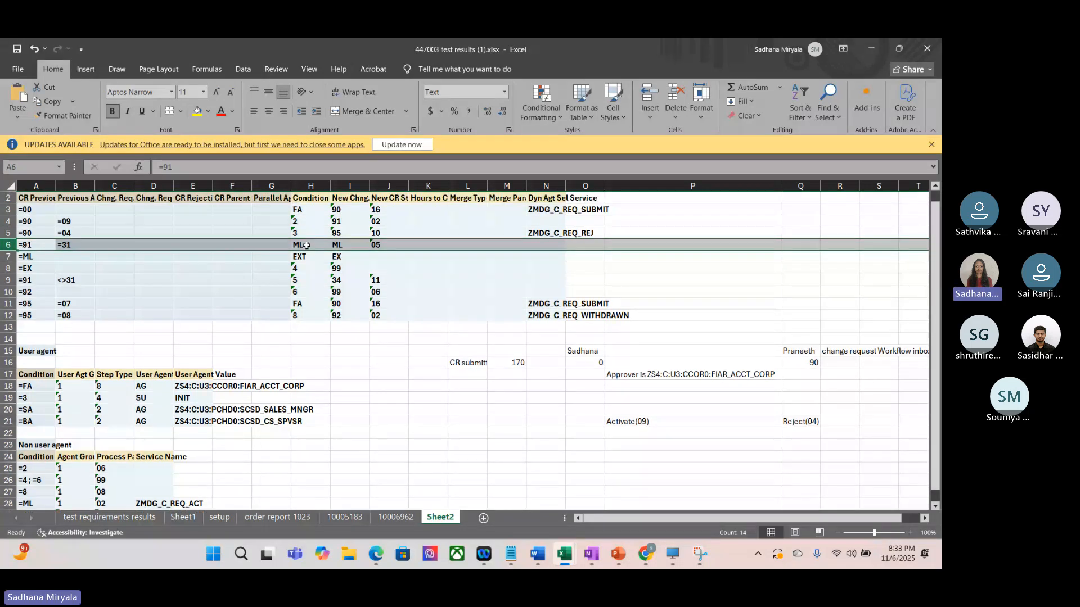
pyautogui.scroll(-1, 218, 411)
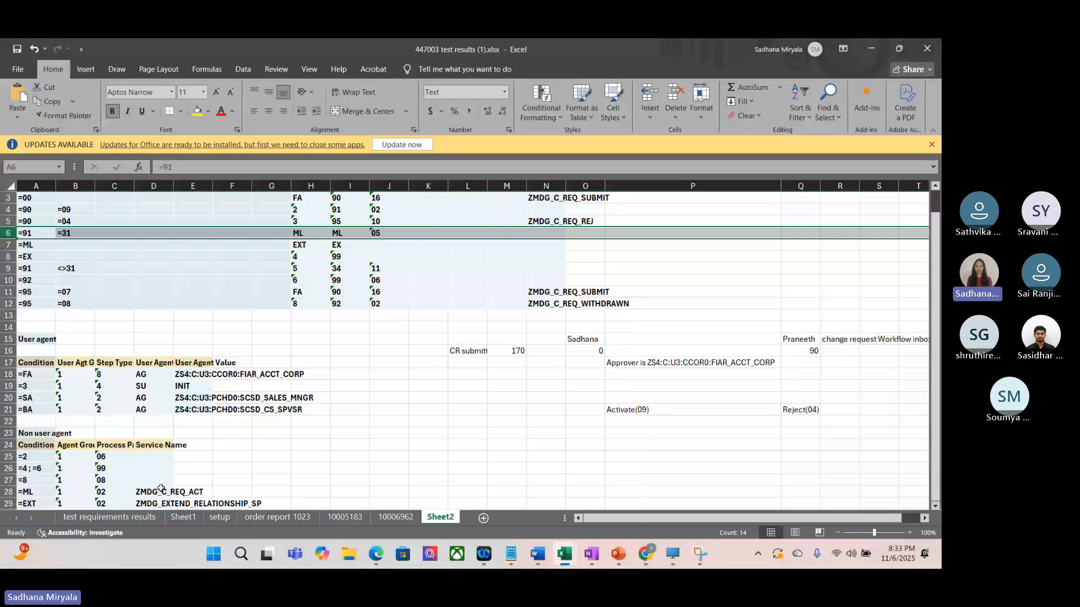
pyautogui.click(9, 492)
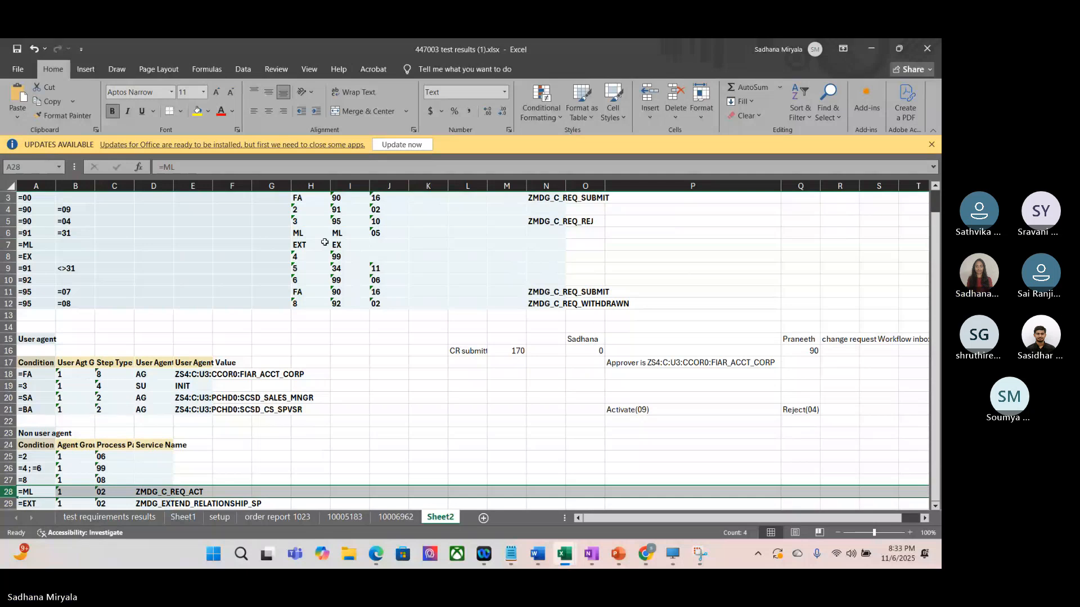
pyautogui.click(388, 233)
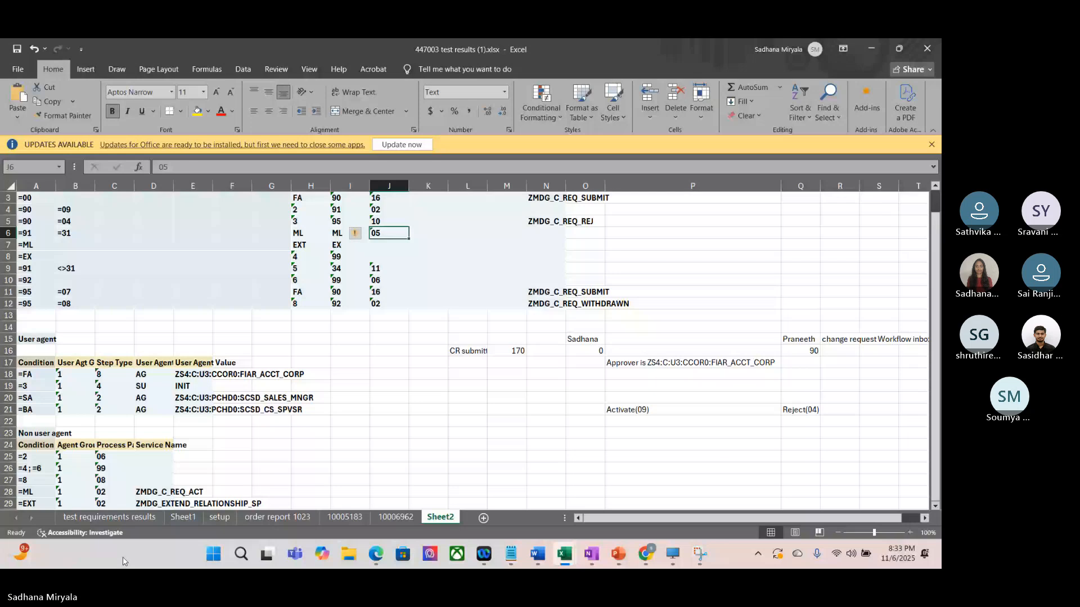
pyautogui.click(169, 494)
pyautogui.scroll(-1, 157, 481)
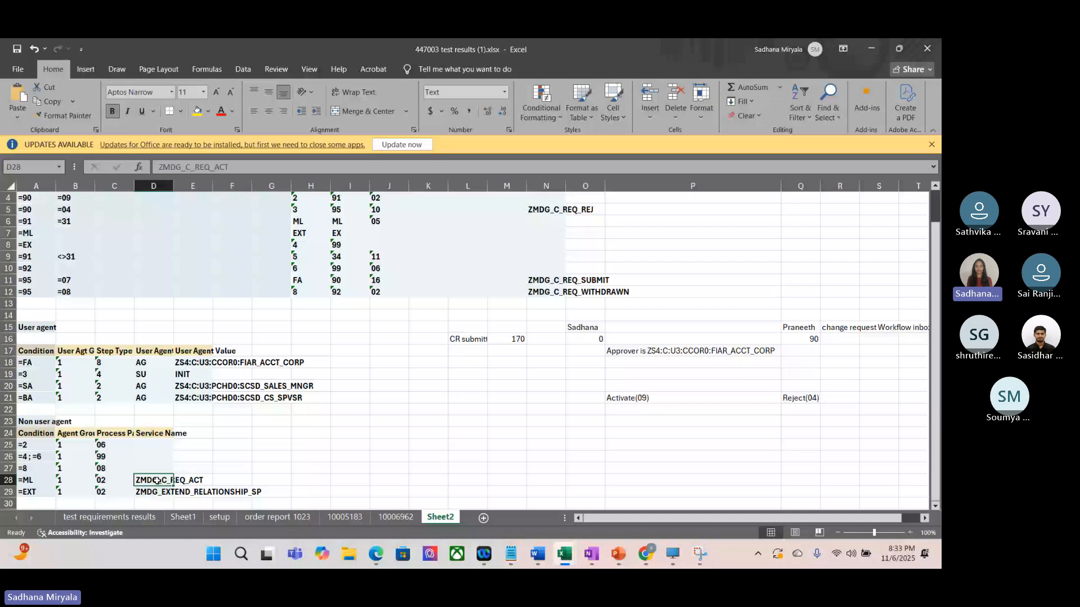
# Step: Match decision row 5 with the Reject(04) note and examine its new change request step and condition alias
pyautogui.scroll(1, 158, 481)
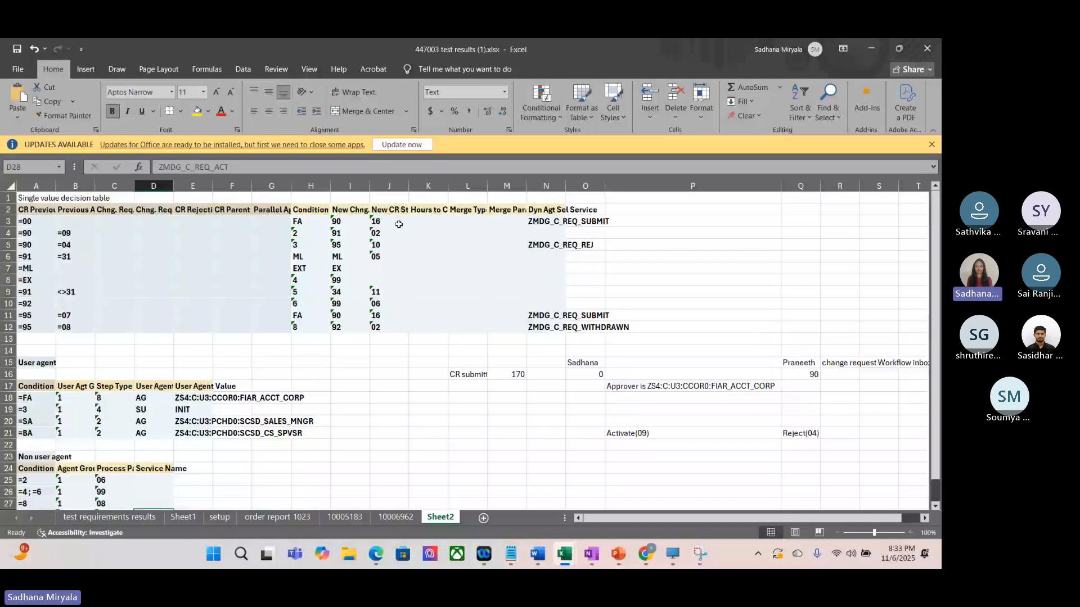
pyautogui.click(8, 244)
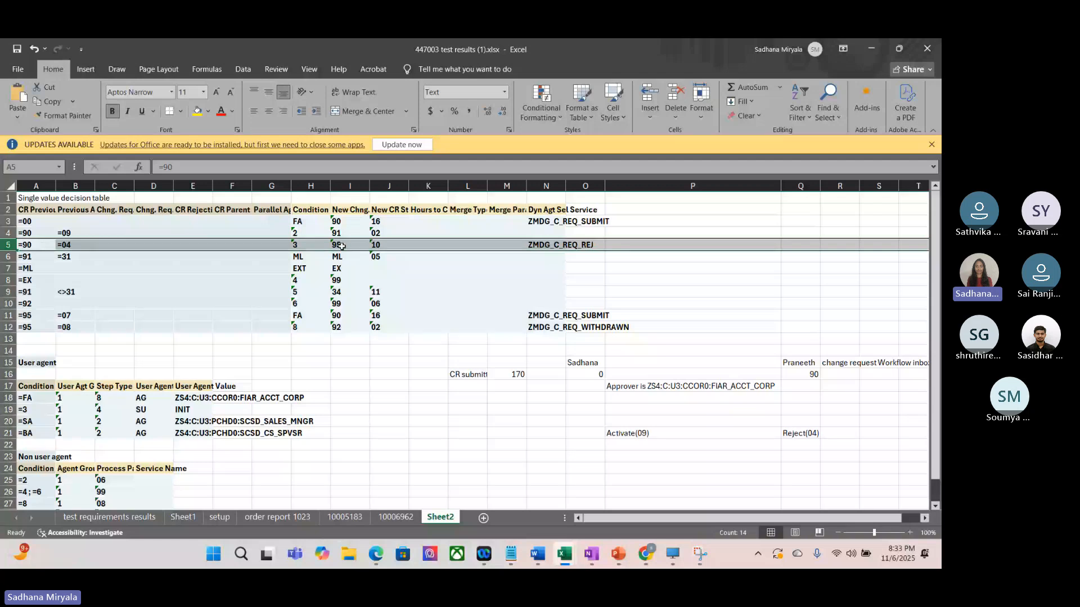
pyautogui.click(783, 434)
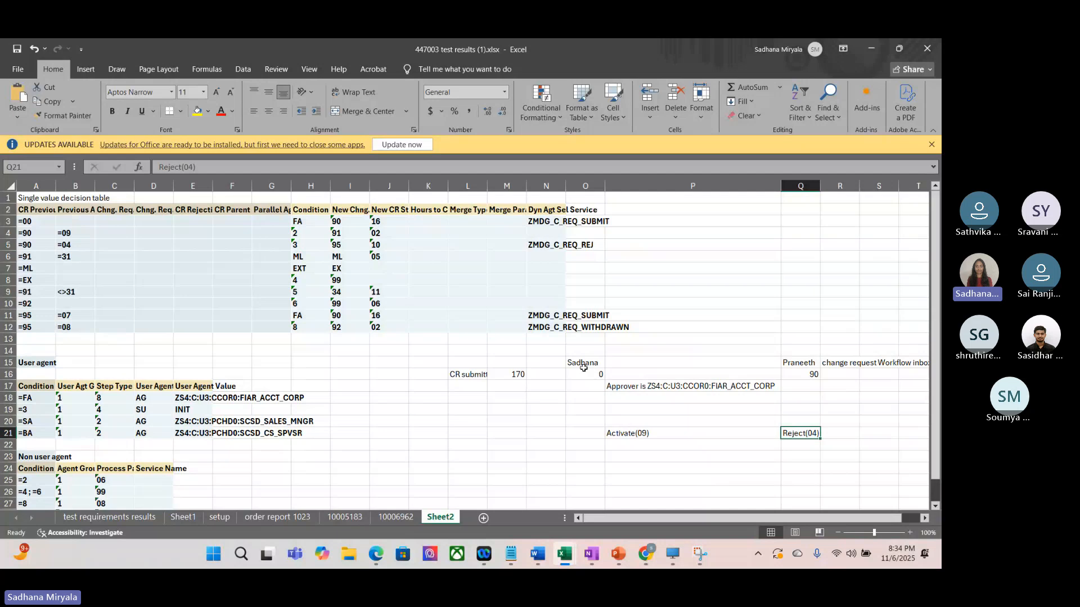
pyautogui.click(336, 245)
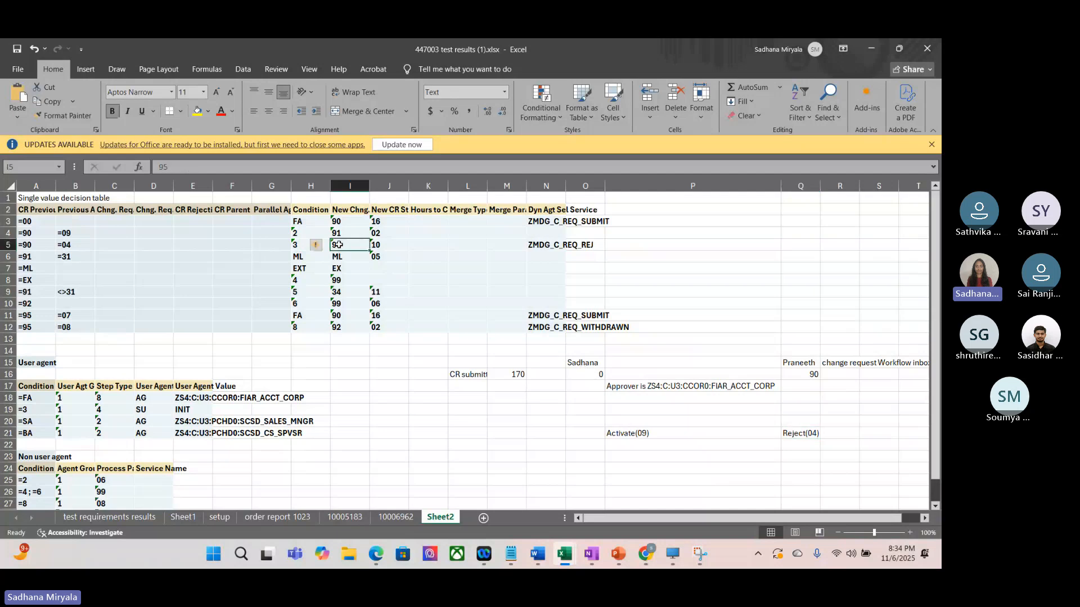
pyautogui.click(296, 245)
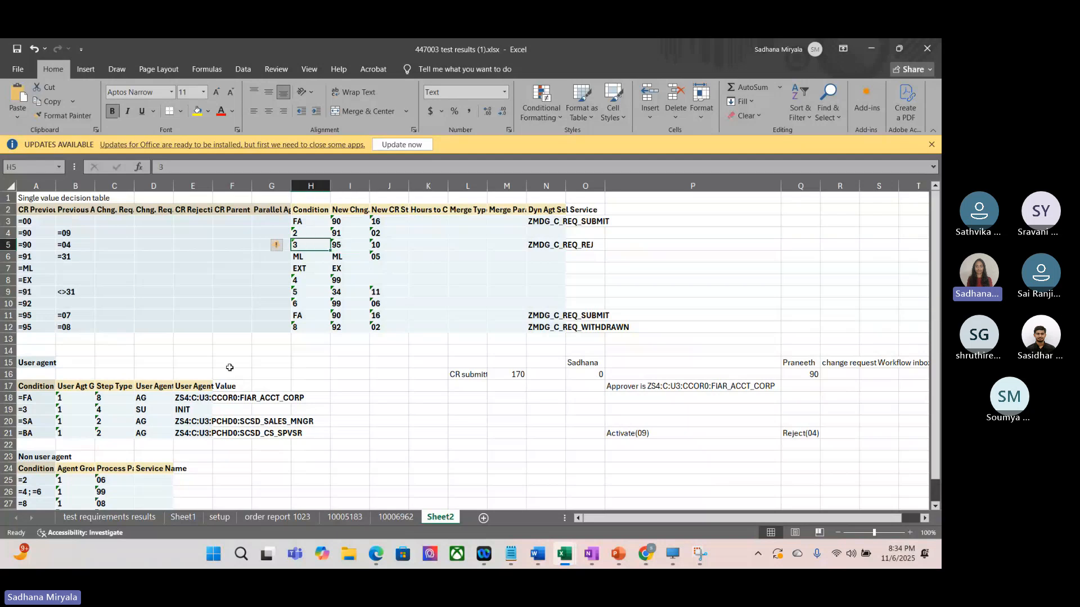
# Step: Look up condition 3 in the User agent table and examine its user agent type and value
pyautogui.click(8, 410)
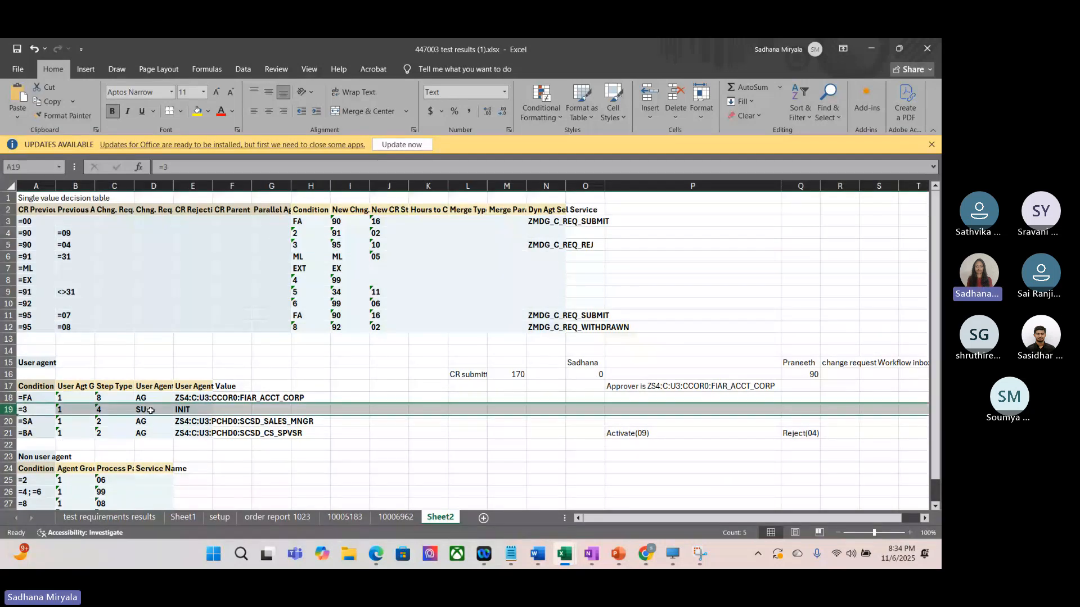
pyautogui.click(199, 406)
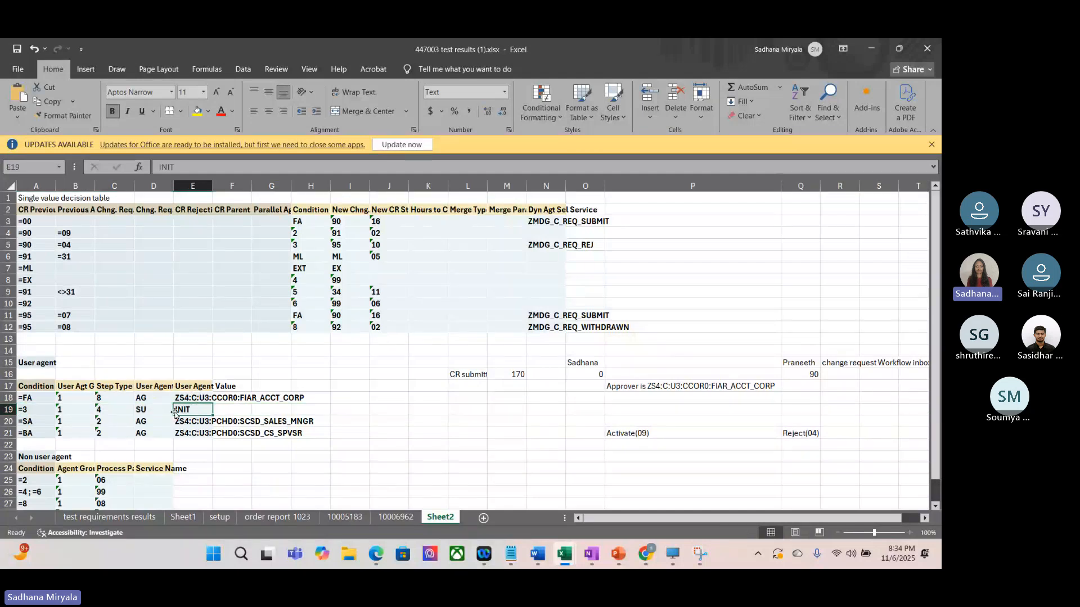
pyautogui.click(170, 410)
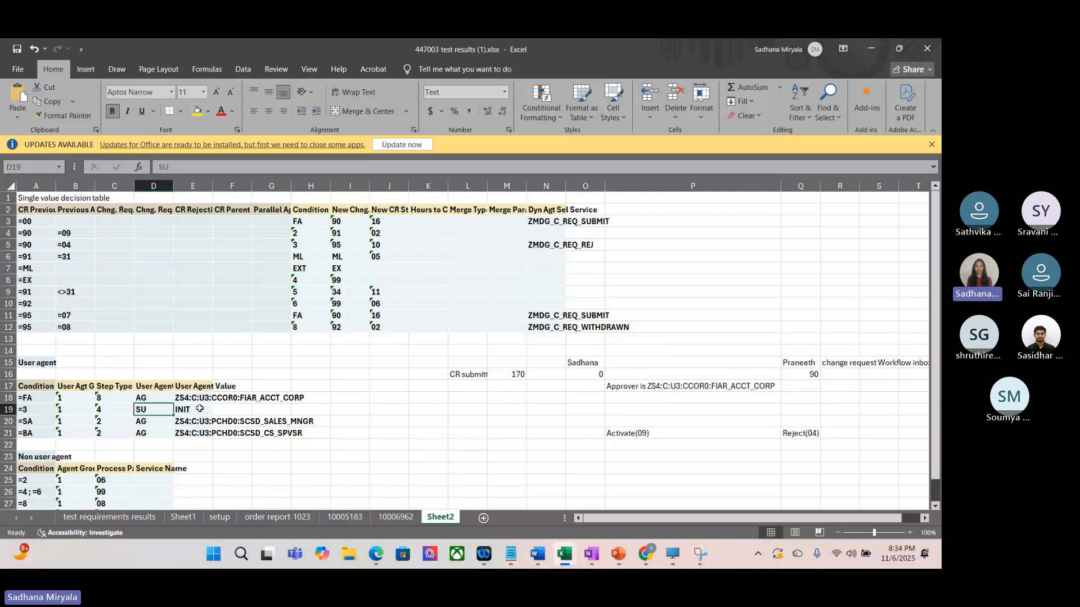
pyautogui.click(199, 409)
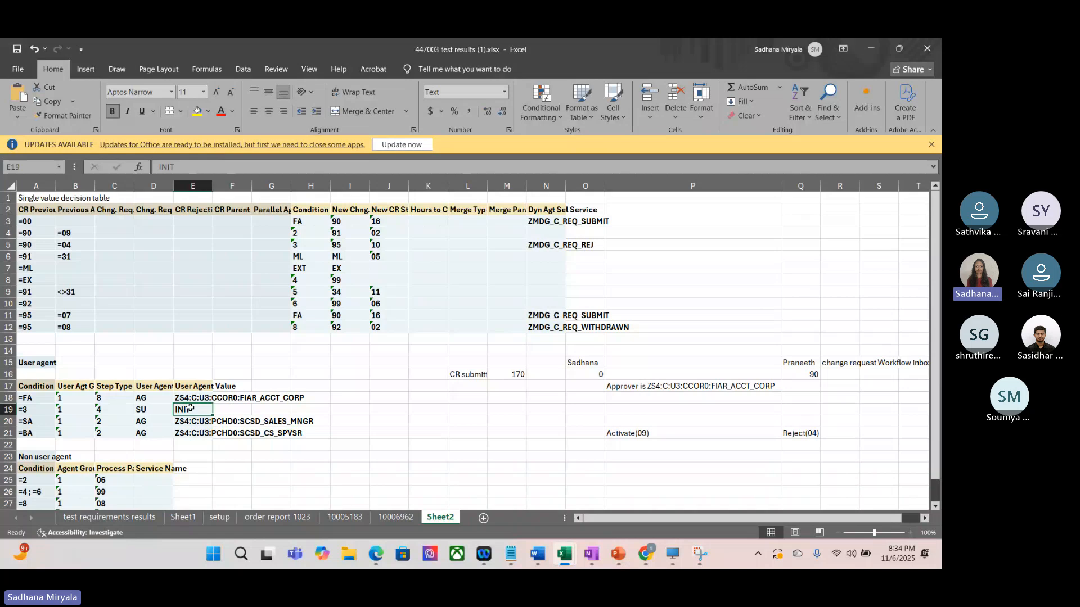
# Step: Trace the reject decision's new step to the decision row with previous step 95 and action 07
pyautogui.click(338, 246)
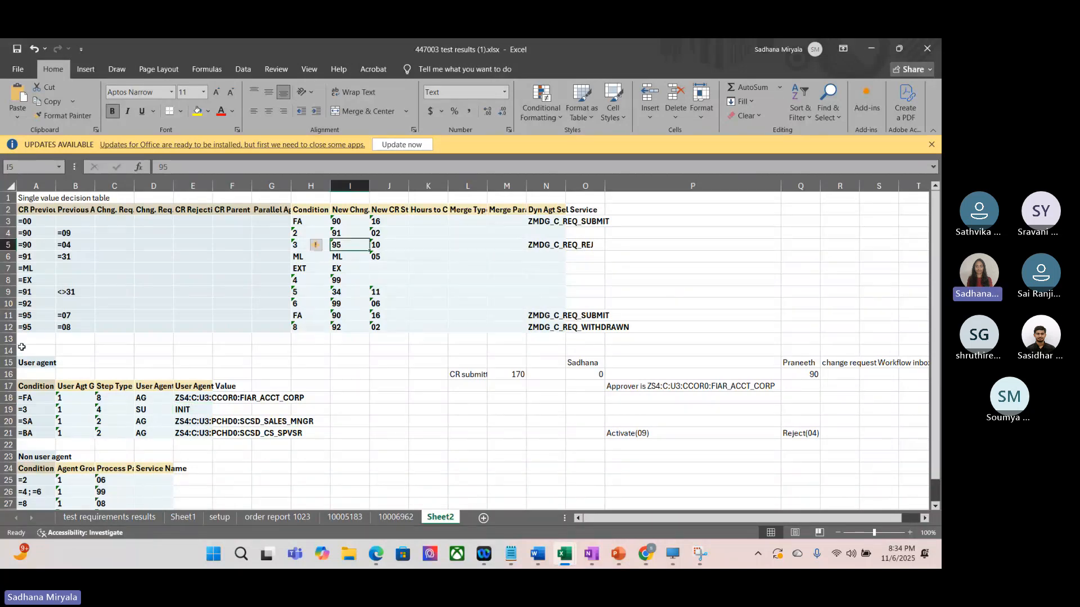
pyautogui.click(4, 315)
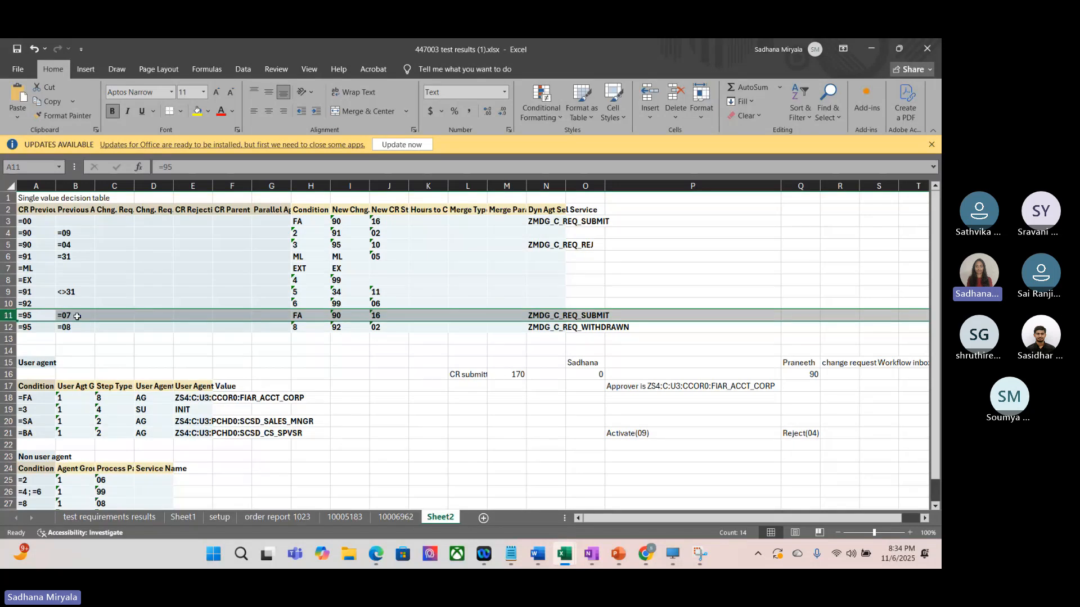
# Step: Look up condition FA in the User agent table and examine its user agent value
pyautogui.click(35, 400)
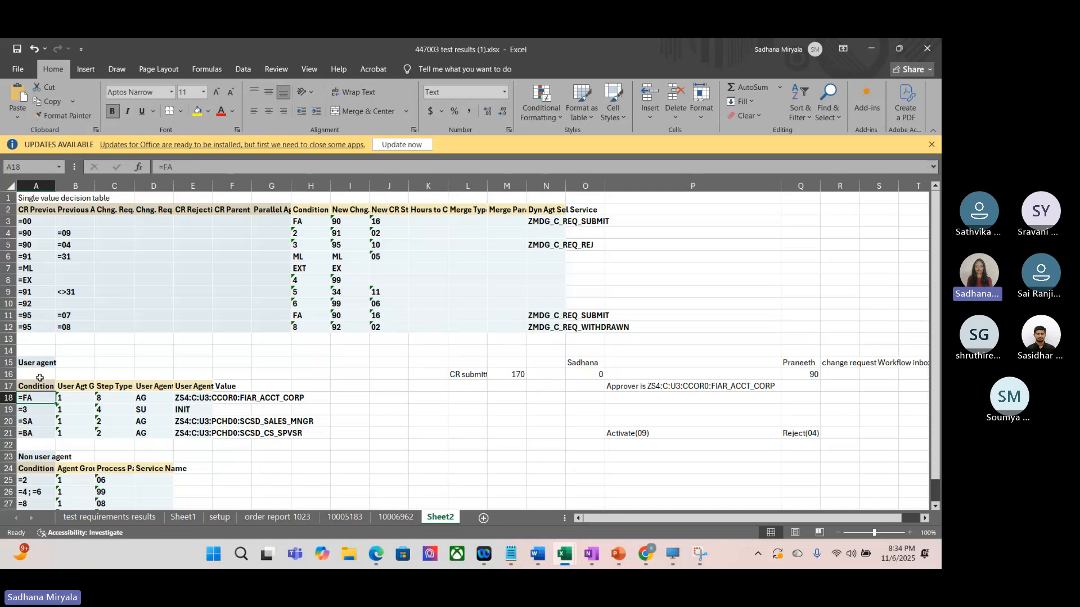
pyautogui.click(195, 398)
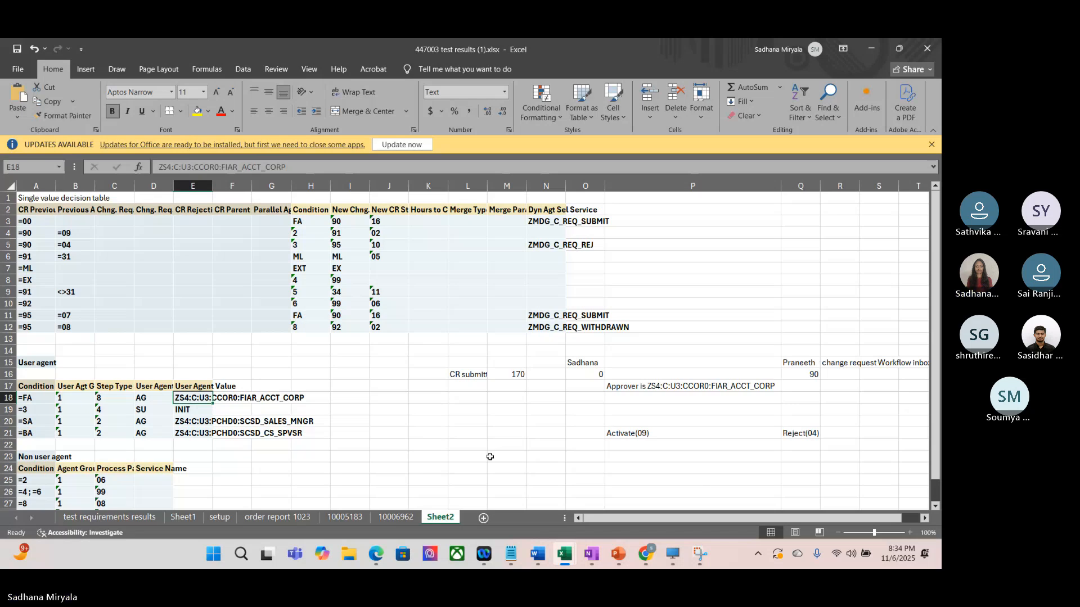
# Step: Trace the decision row with previous step 95 and action 08 to the previous step 92 row, comparing start step 00 with its new step
pyautogui.click(8, 327)
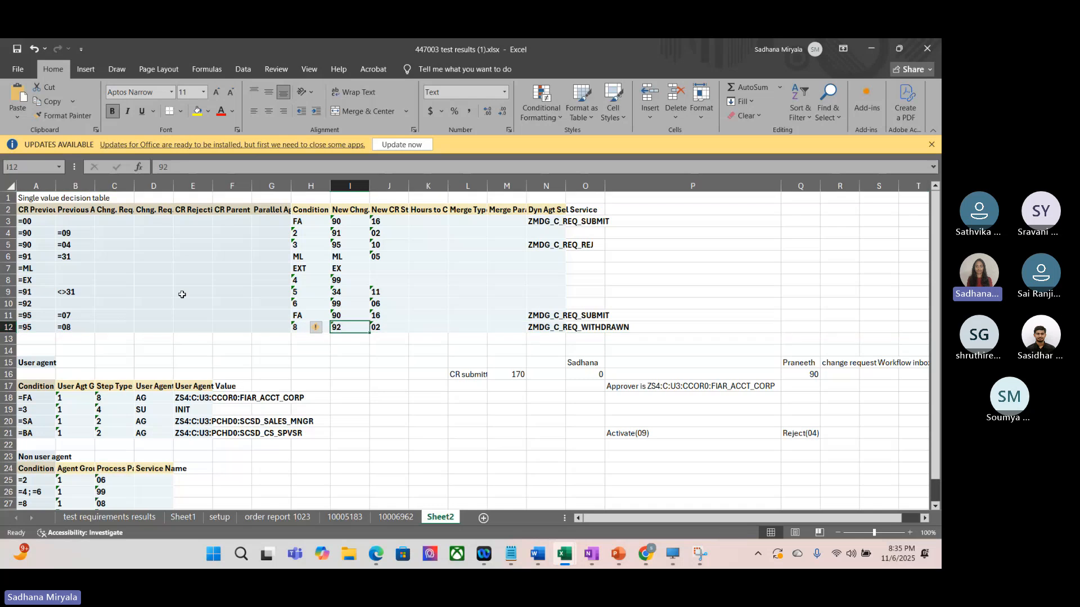
pyautogui.click(7, 304)
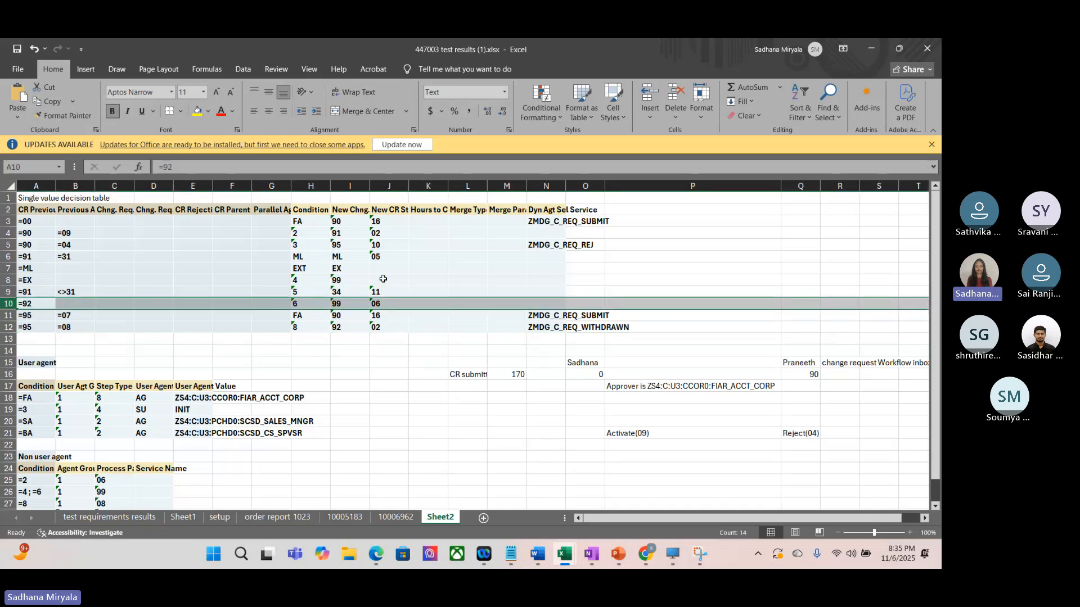
pyautogui.click(343, 305)
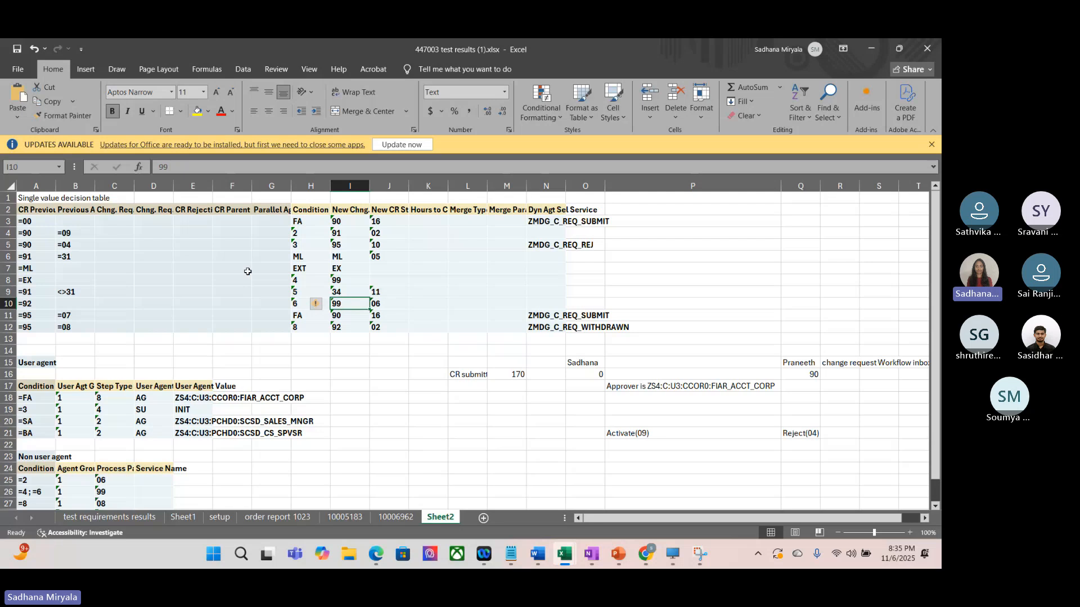
pyautogui.click(39, 220)
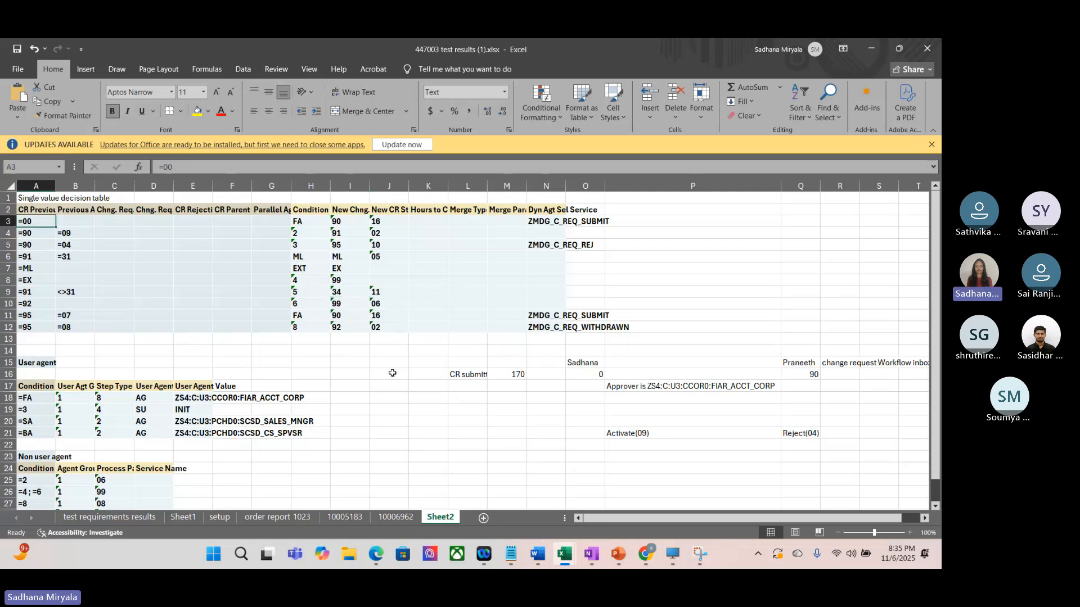
pyautogui.click(344, 304)
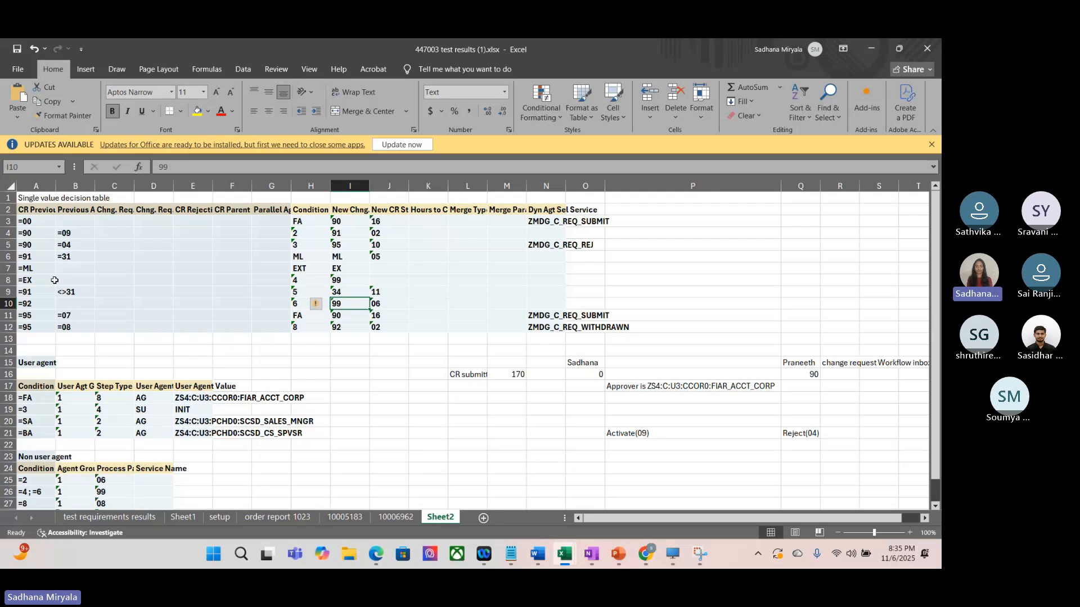
# Step: Trace the activation path from decision row 6 through the ML and EX rows, checking each new change request step
pyautogui.click(8, 256)
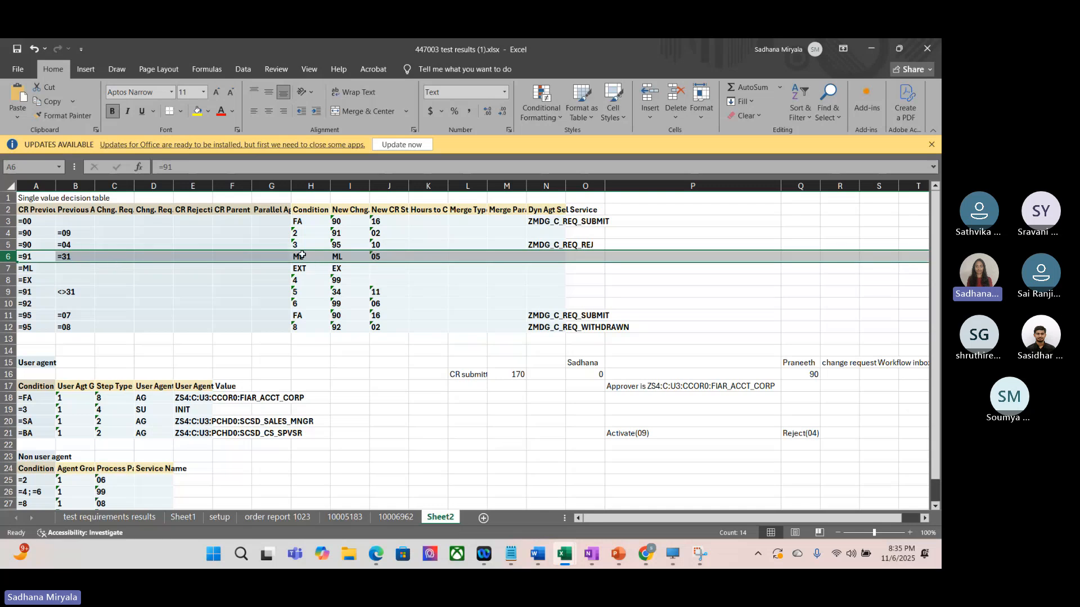
pyautogui.scroll(-1, 303, 261)
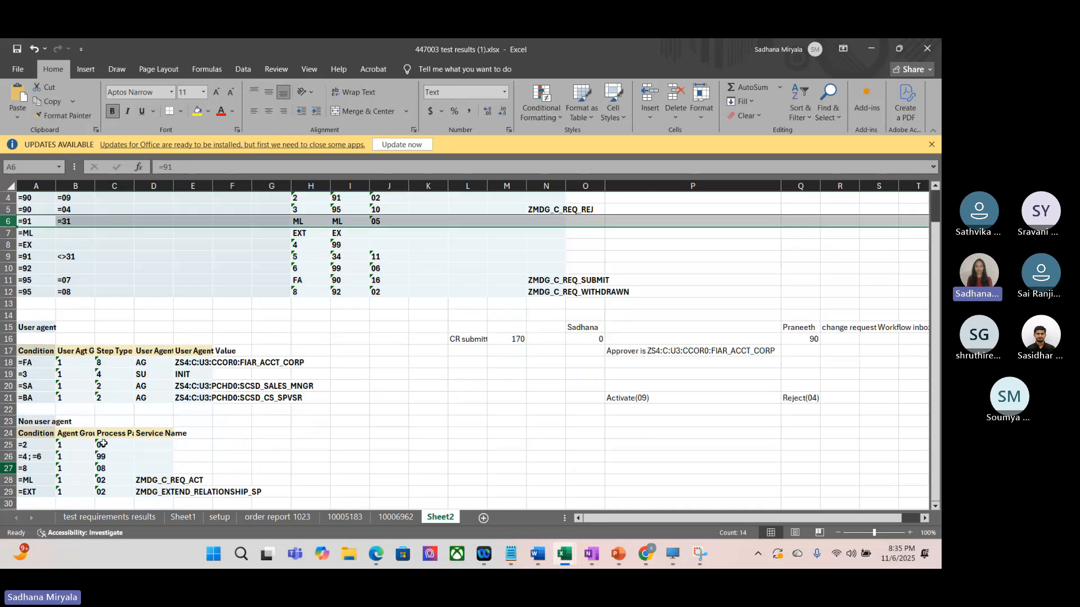
pyautogui.scroll(1, 332, 252)
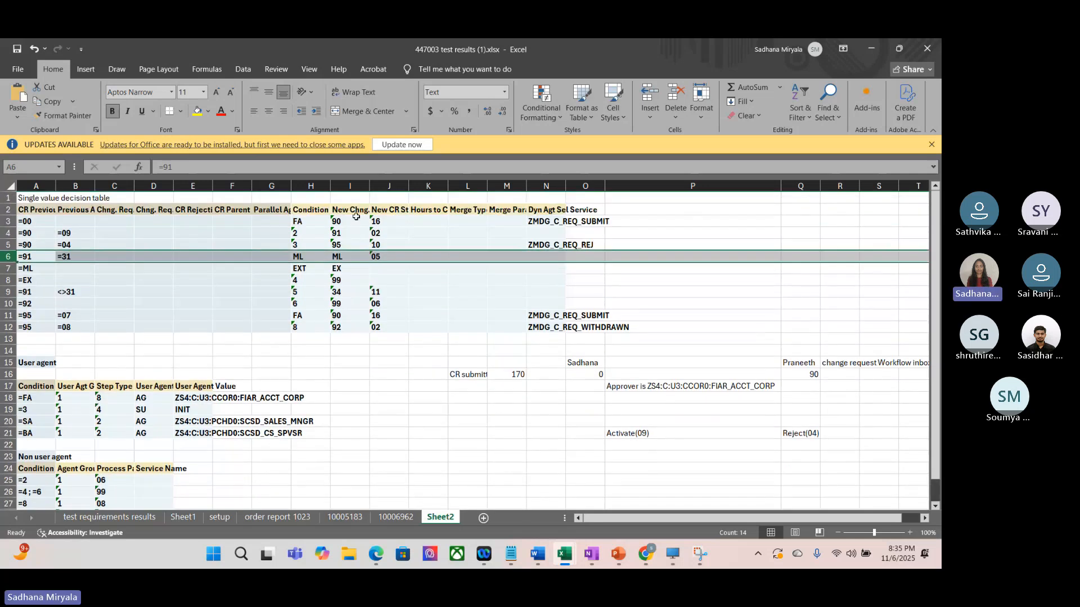
pyautogui.click(349, 258)
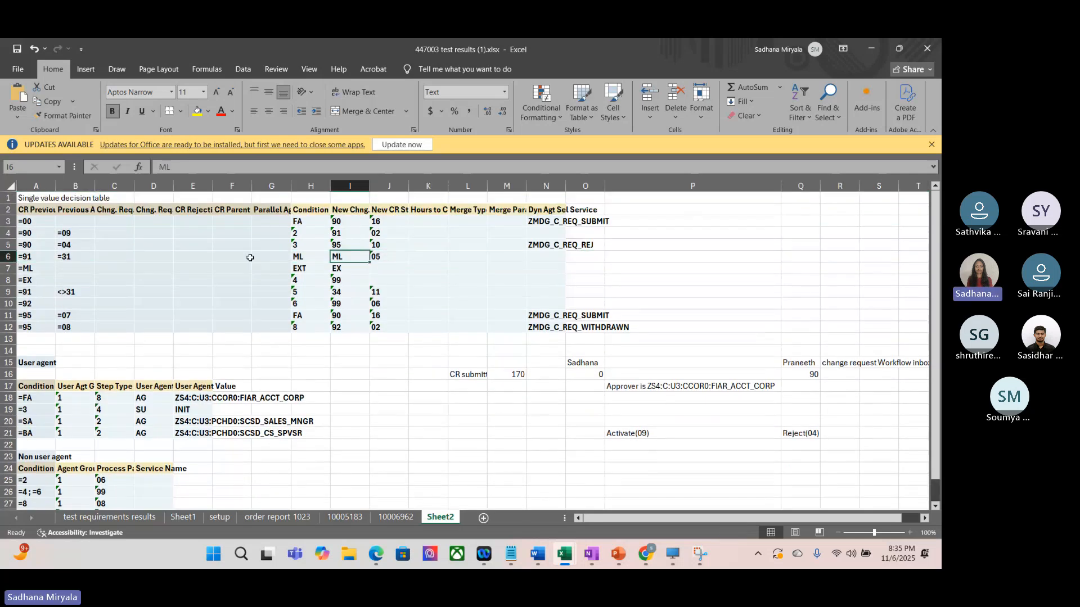
pyautogui.click(35, 271)
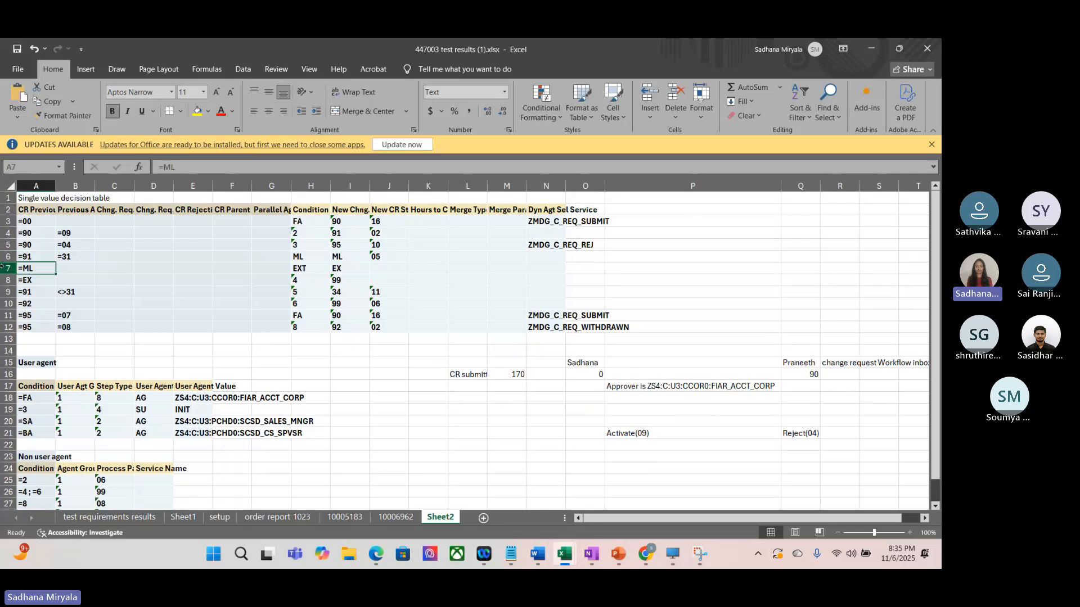
pyautogui.hotkey('shift', 'space')
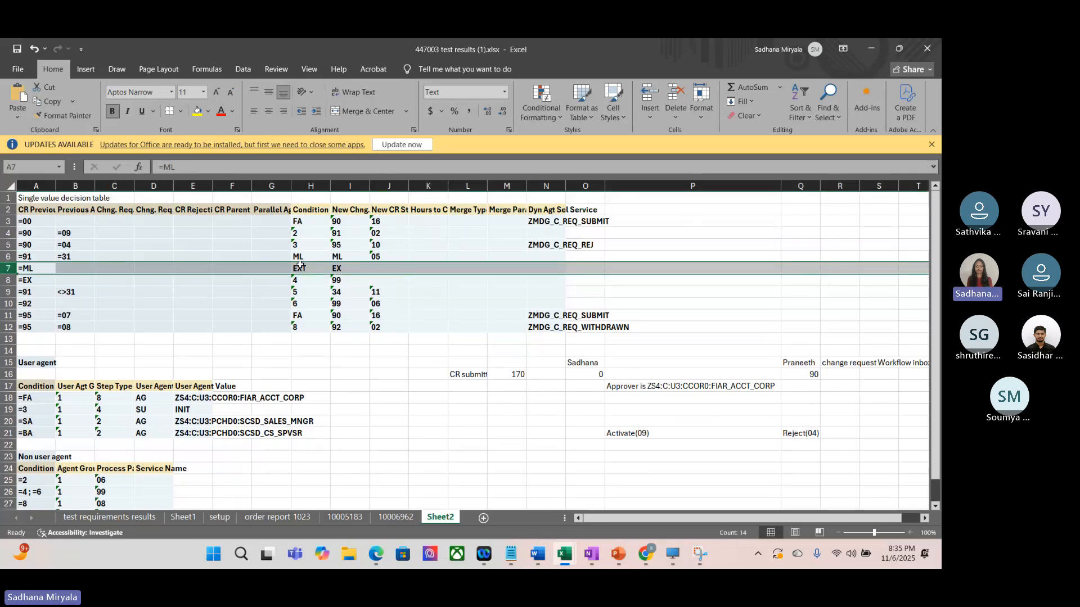
pyautogui.click(343, 268)
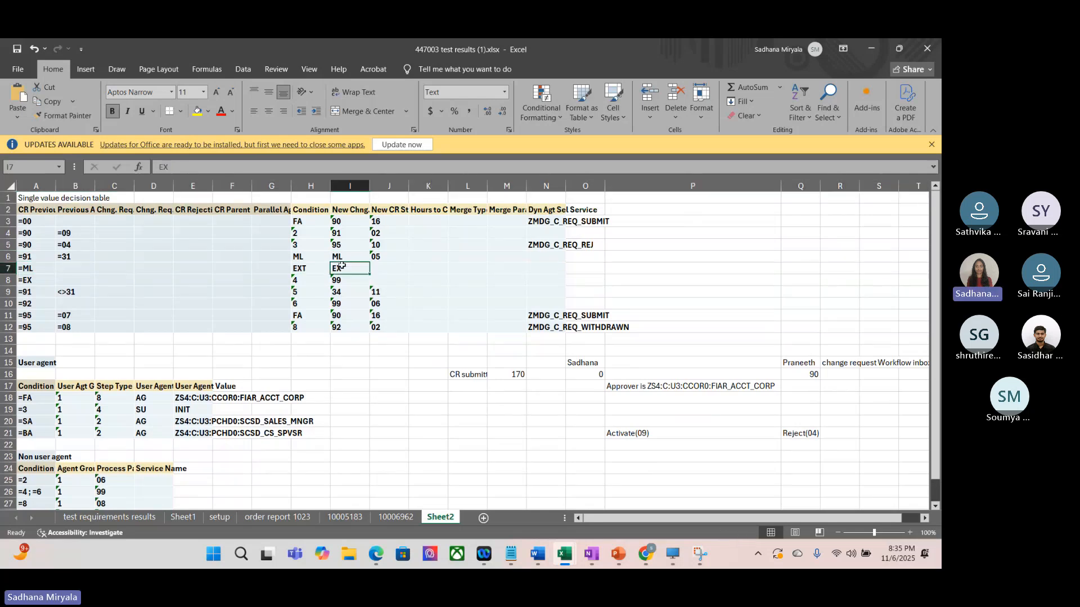
pyautogui.click(8, 280)
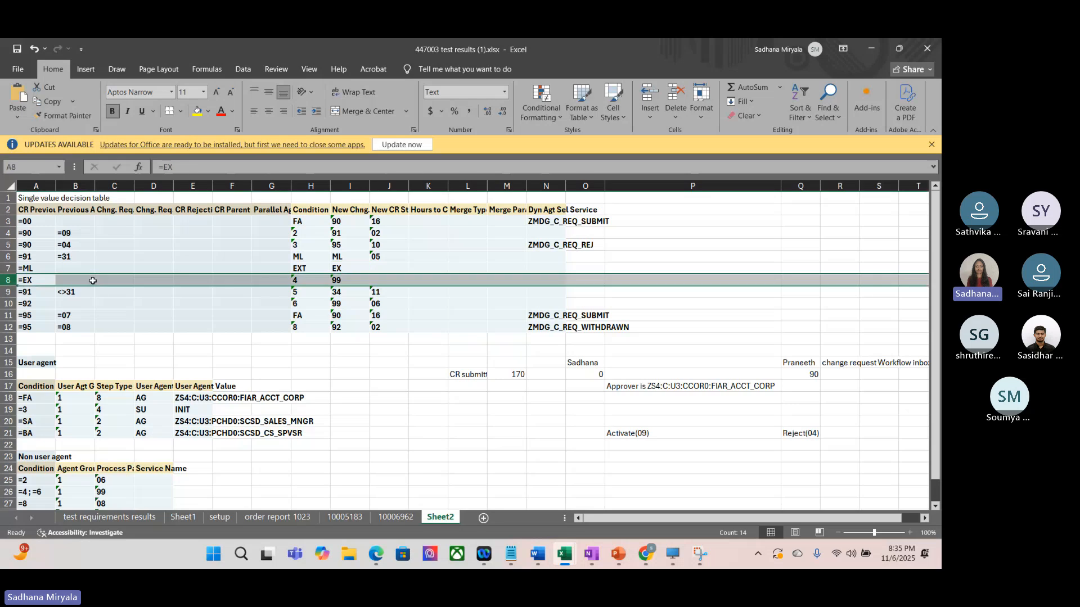
pyautogui.click(344, 280)
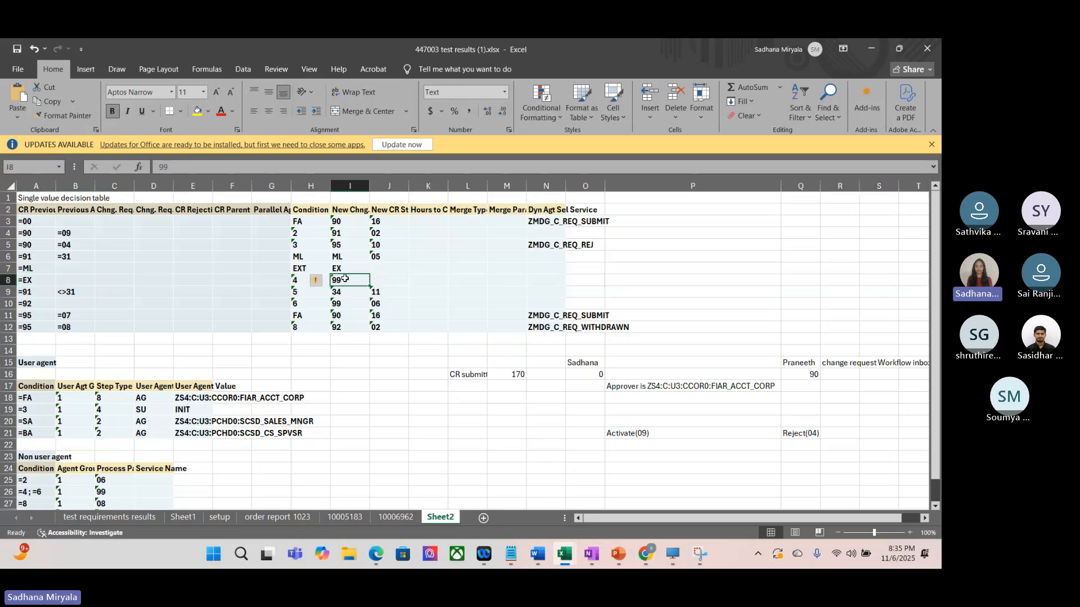
# Step: Locate the ML condition's service in the Non user agent table and widen the Service Name column to fit its contents
pyautogui.scroll(-1, 128, 396)
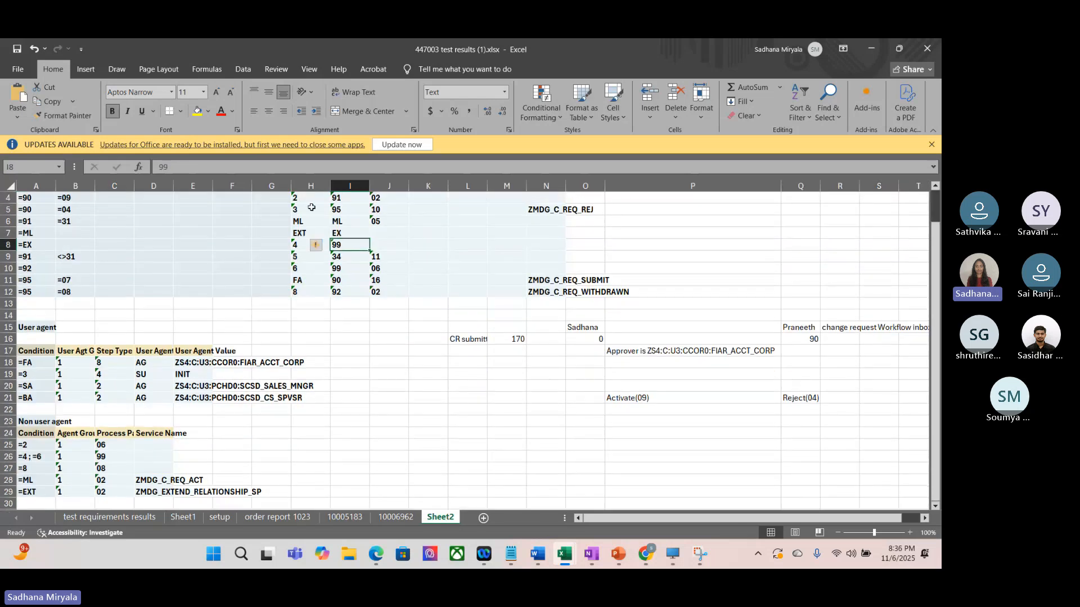
pyautogui.click(9, 221)
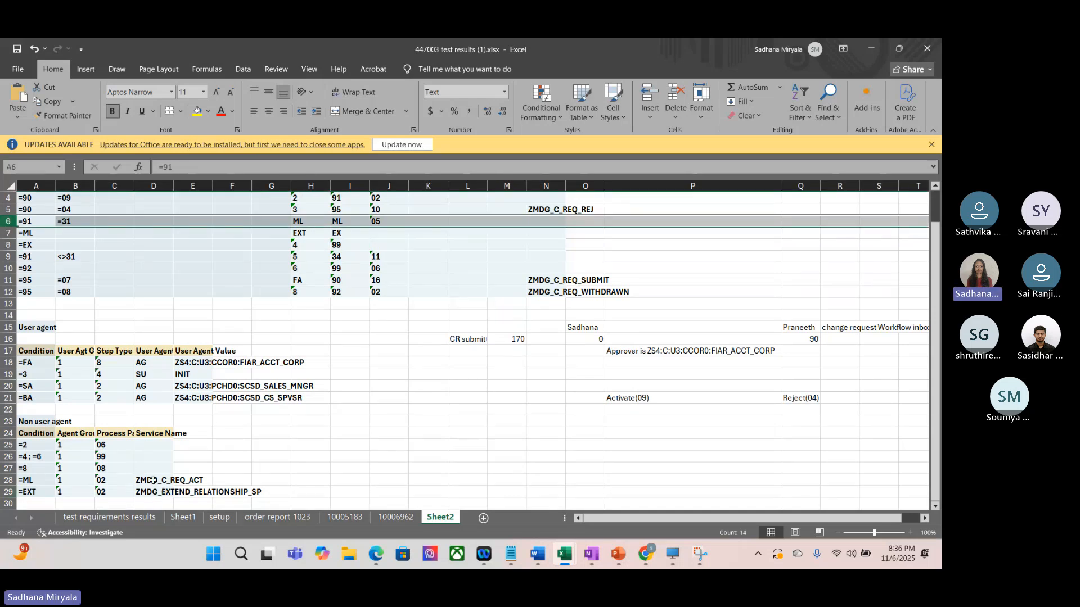
pyautogui.click(152, 480)
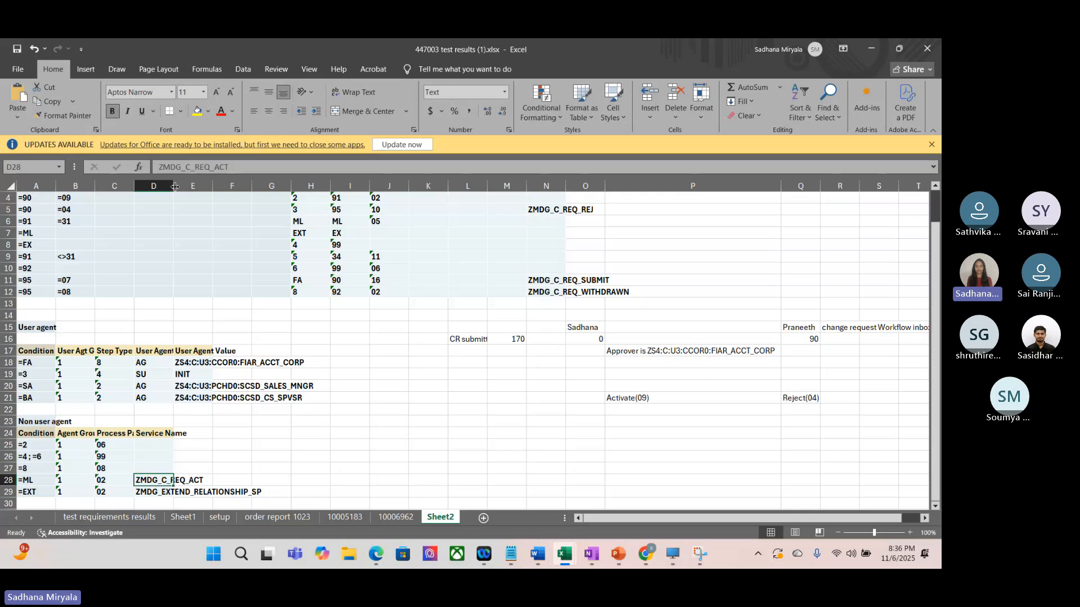
pyautogui.doubleClick(173, 187)
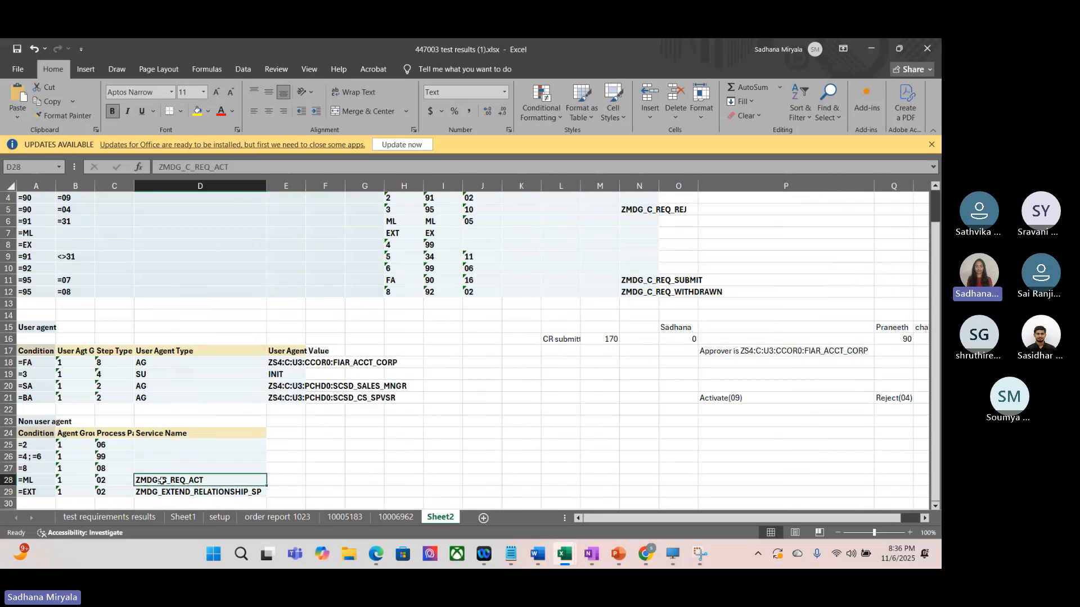
# Step: Follow decision rows 7 and 8 to the Non user agent table and compare the EXT and ML service names
pyautogui.click(10, 233)
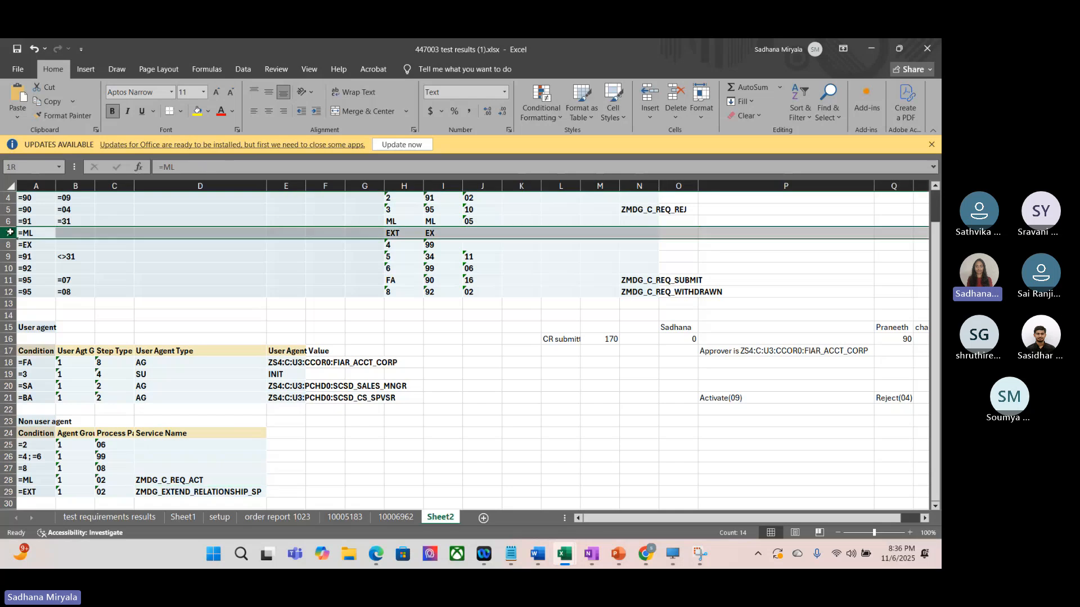
pyautogui.click(34, 248)
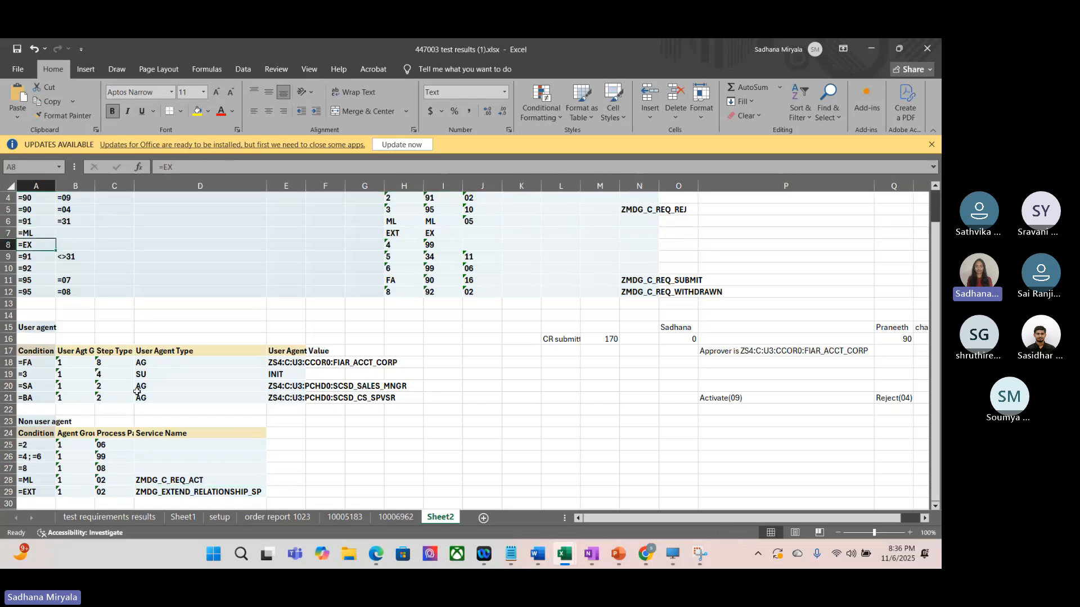
pyautogui.click(29, 480)
pyautogui.press('Down')
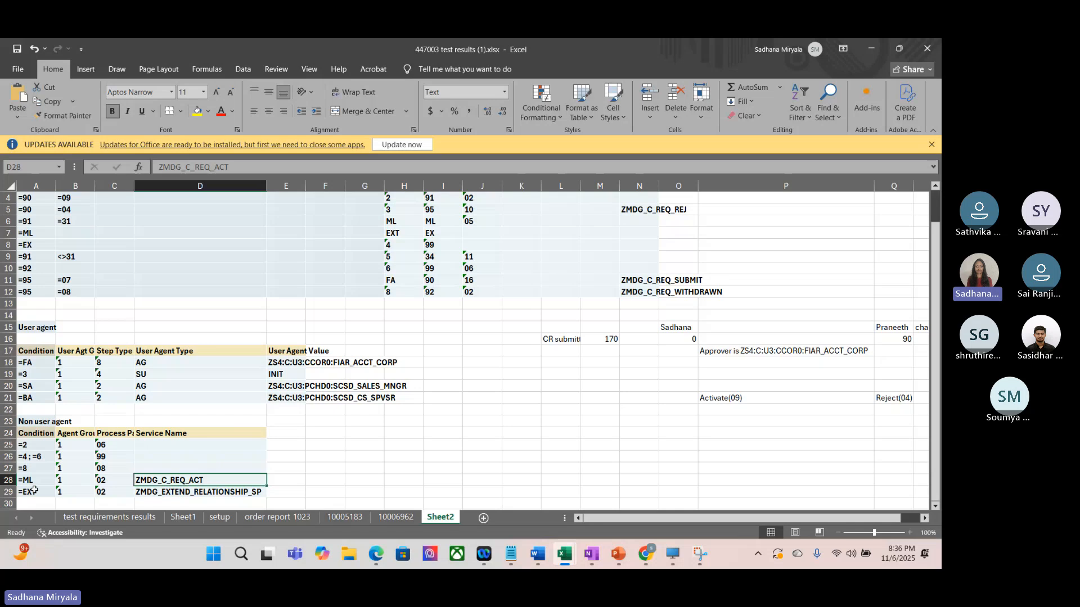
pyautogui.click(186, 496)
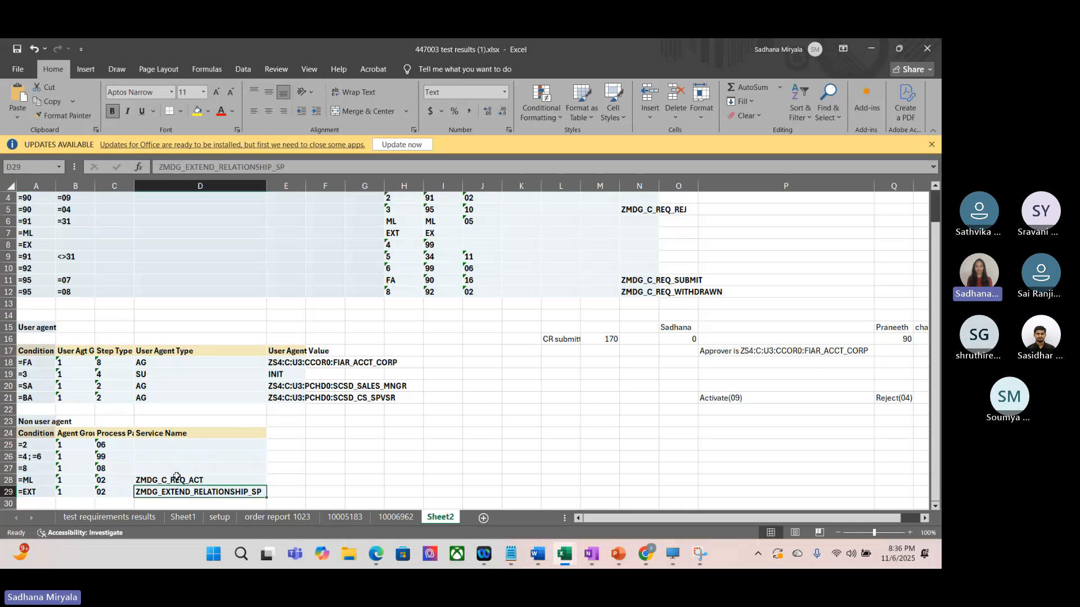
pyautogui.click(176, 480)
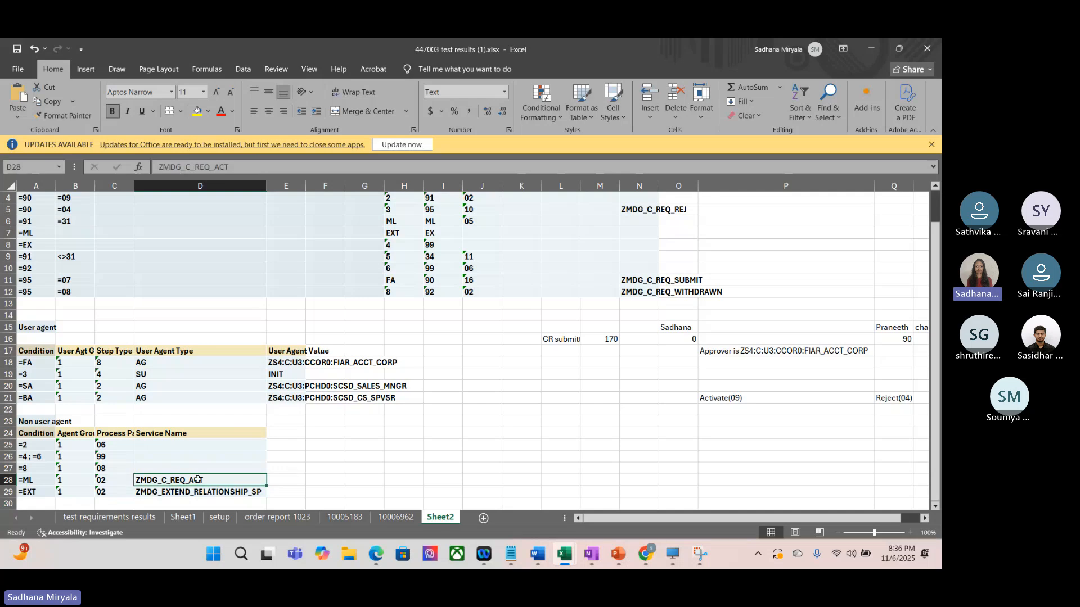
# Step: Compare the dynamic agent selection service in decision row 3 with the ML condition's service in the Non user agent table
pyautogui.scroll(1, 450, 388)
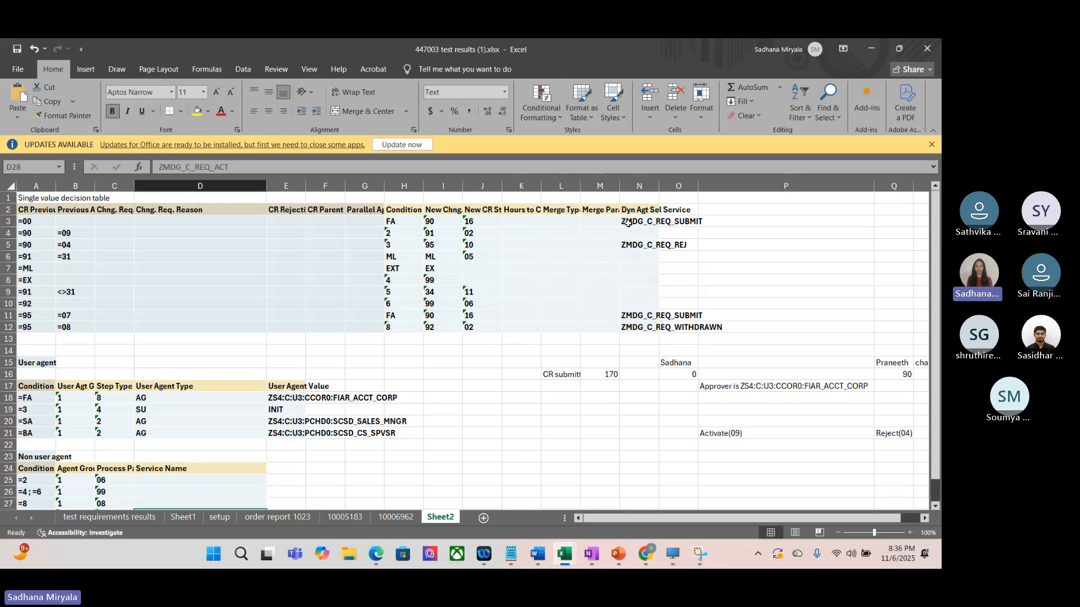
pyautogui.click(634, 221)
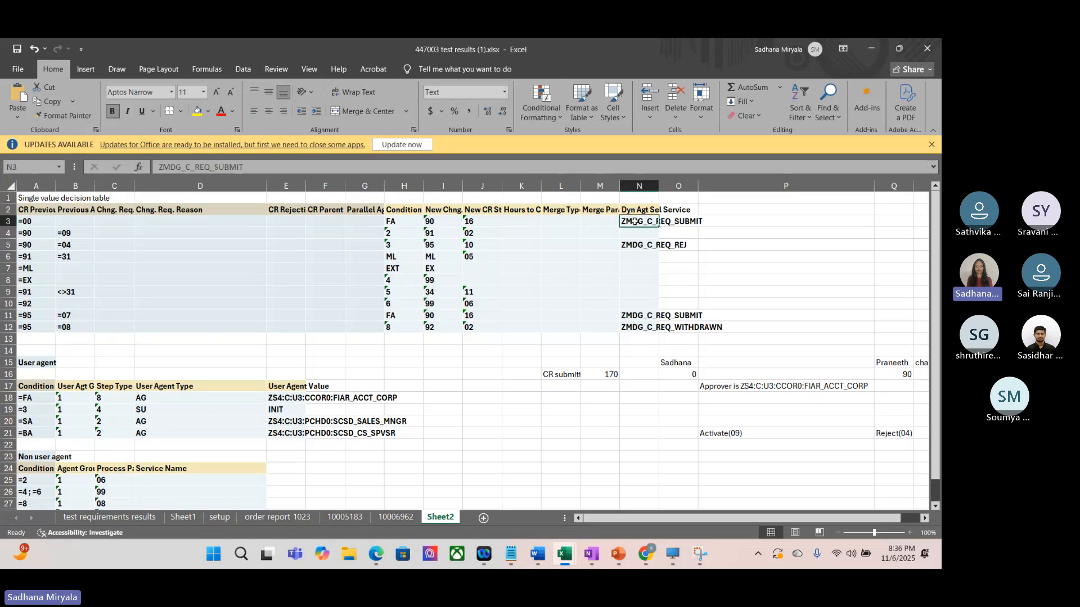
pyautogui.scroll(-3, 492, 360)
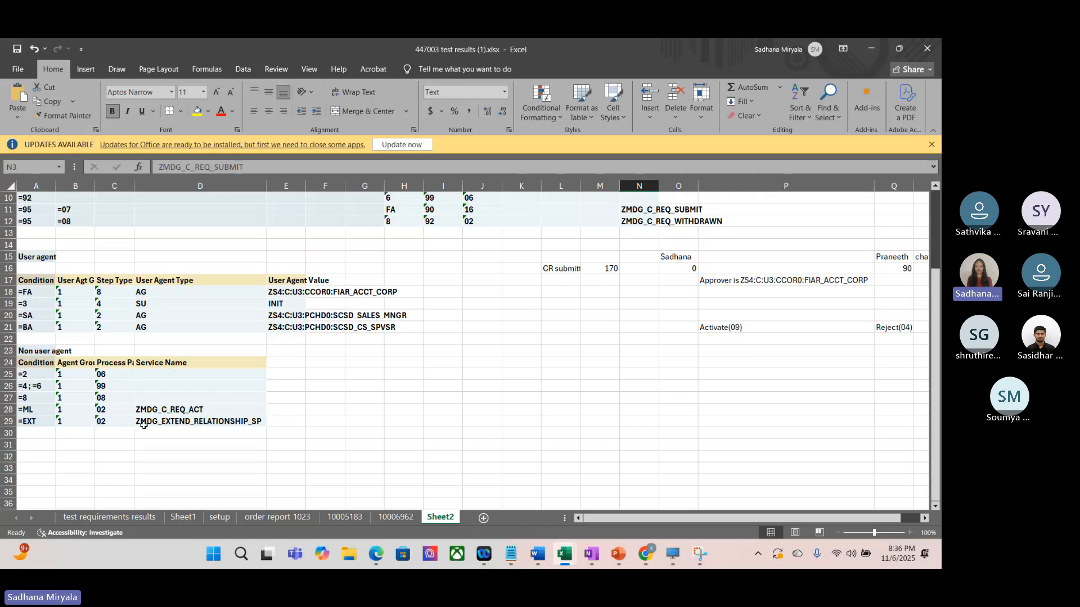
pyautogui.click(156, 408)
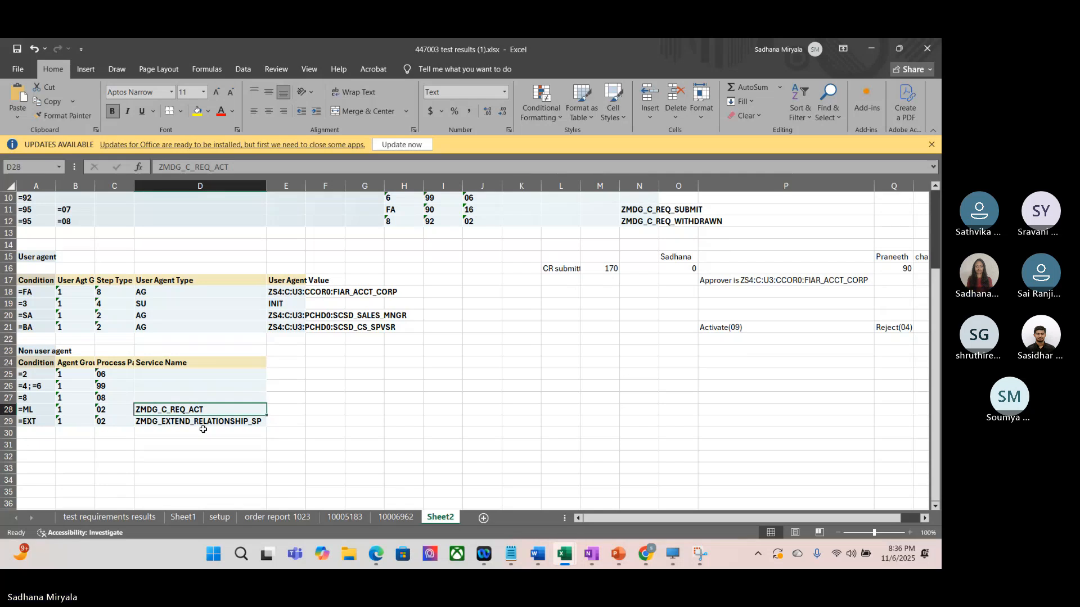
pyautogui.scroll(3, 169, 428)
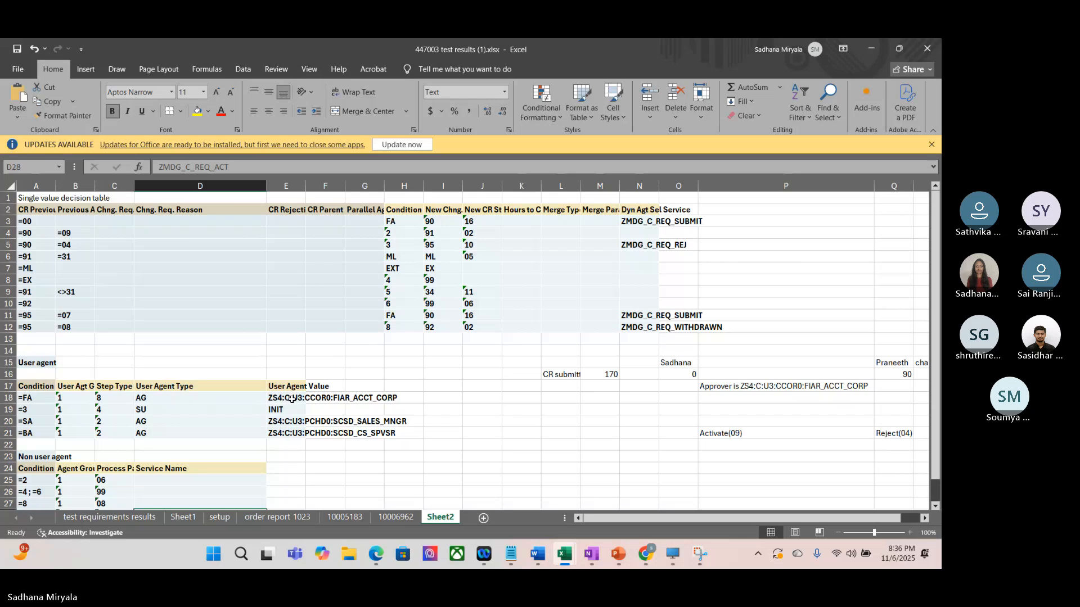
pyautogui.scroll(-1, 291, 398)
pyautogui.scroll(-1, 291, 398)
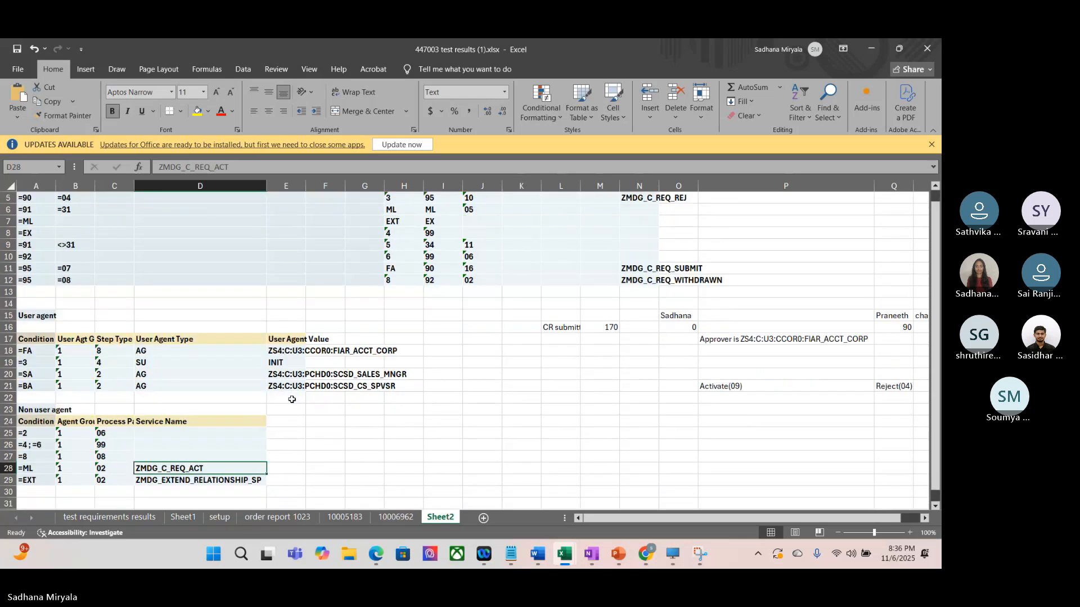
pyautogui.scroll(1, 315, 398)
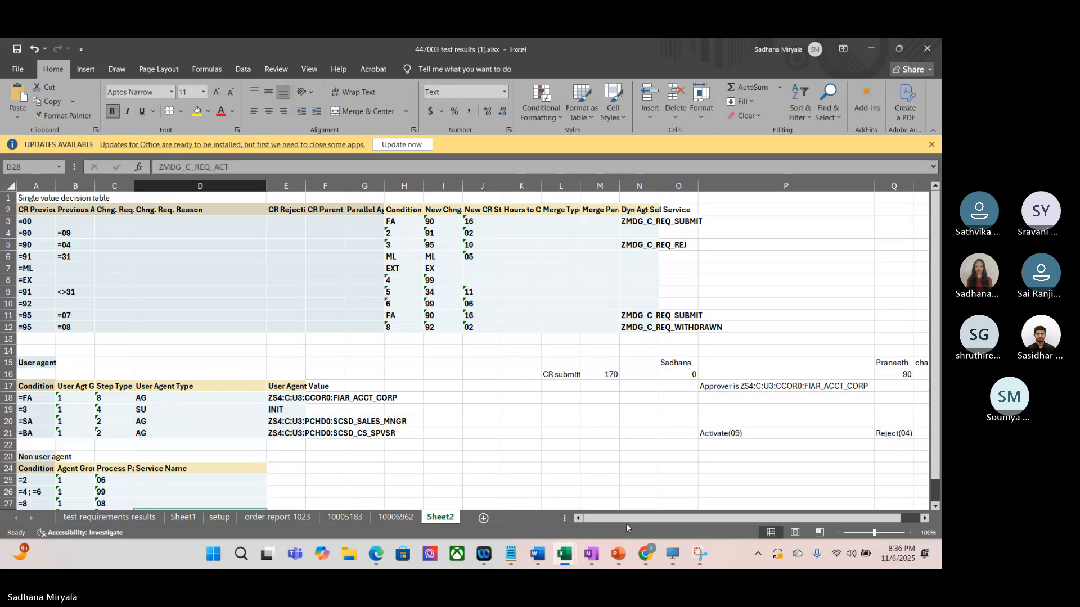
# Step: Switch to the Teams meeting in Chrome and dismiss the recording and transcription notice
pyautogui.click(647, 554)
pyautogui.click(691, 491)
pyautogui.click(646, 554)
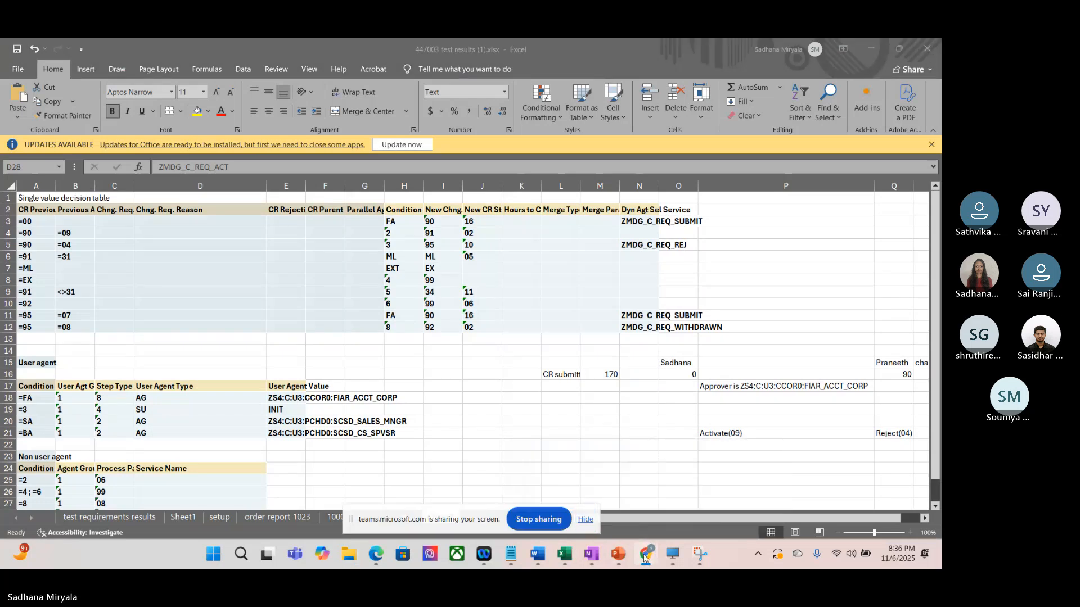
pyautogui.click(597, 494)
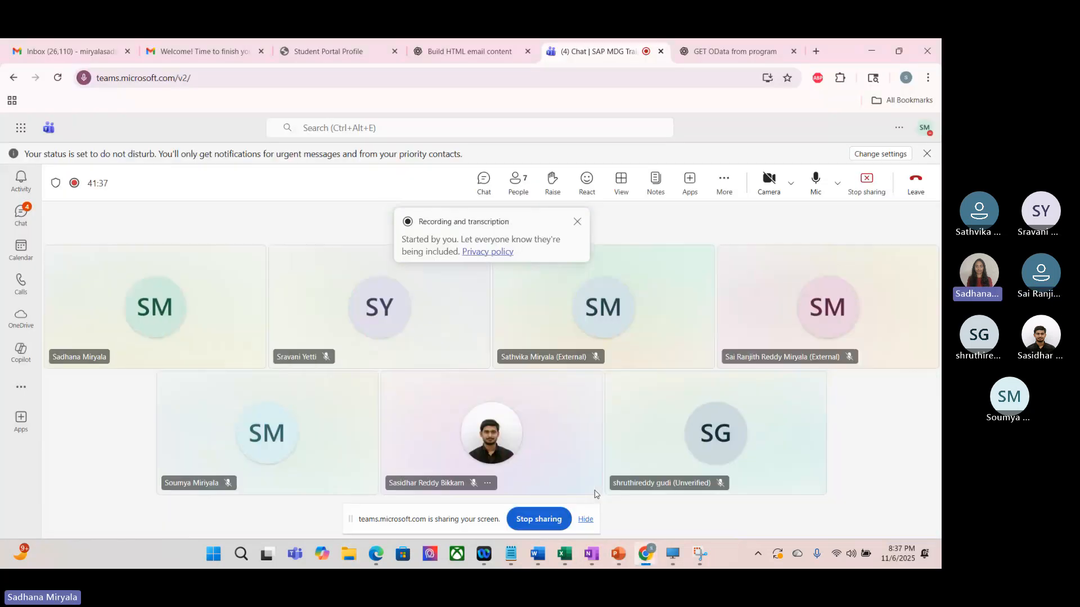
pyautogui.click(577, 221)
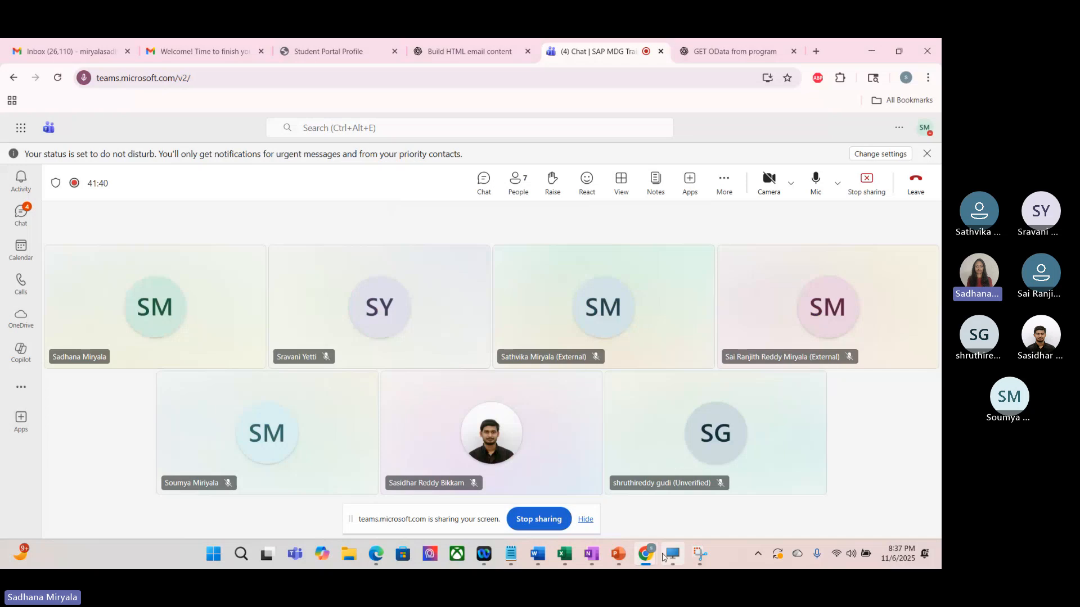
# Step: Switch to the 447003 test results workbook in Excel and enter "Create a new change request type. For this CR type create Decision tables" in D40
pyautogui.moveTo(672, 556)
pyautogui.moveTo(565, 554)
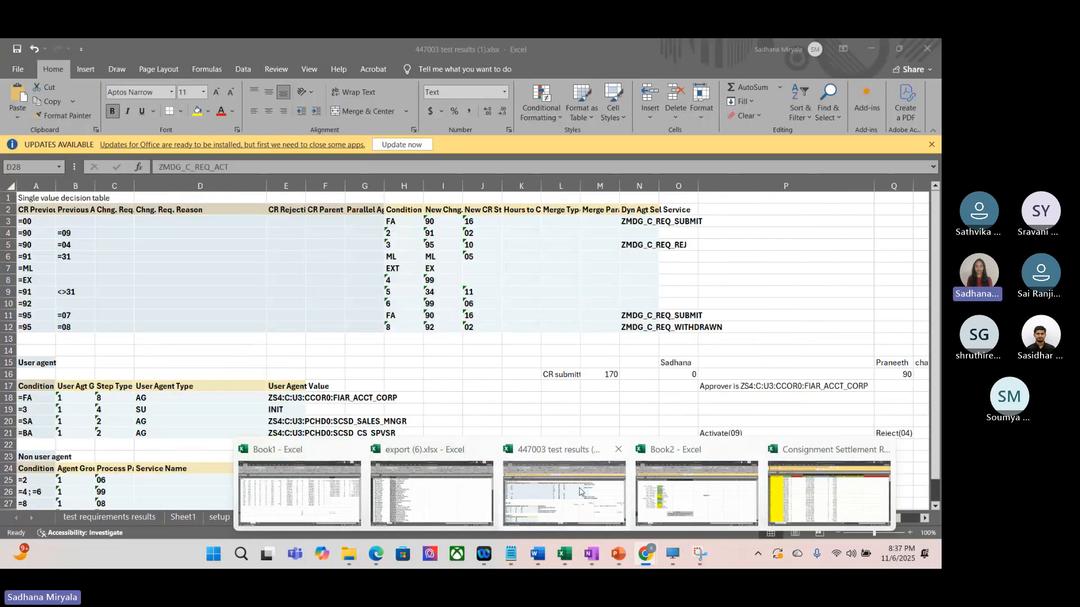
pyautogui.click(564, 493)
pyautogui.scroll(-7, 398, 393)
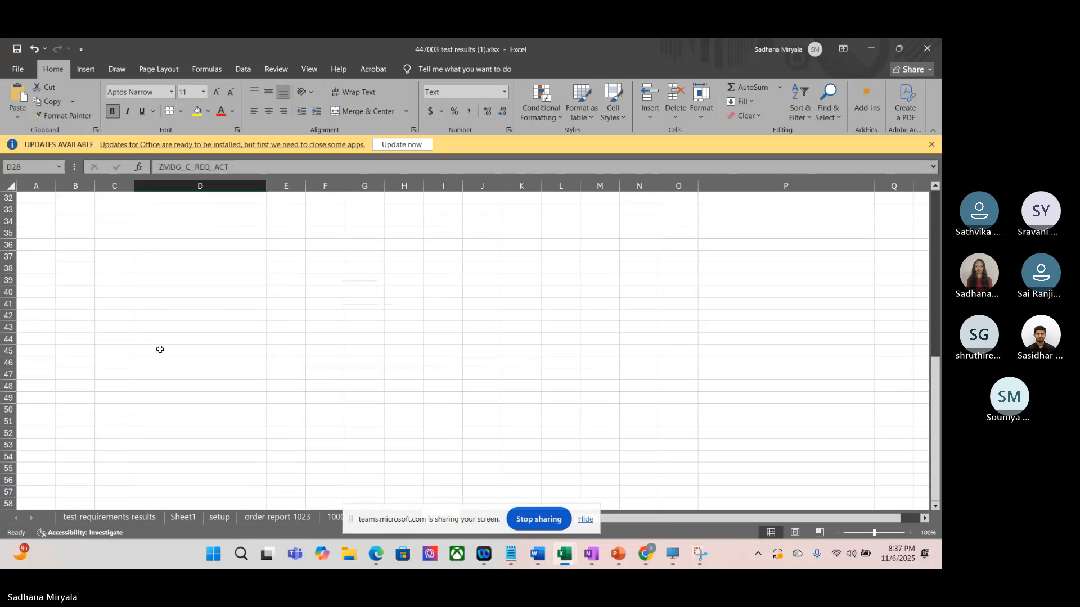
pyautogui.click(139, 294)
pyautogui.write('Create')
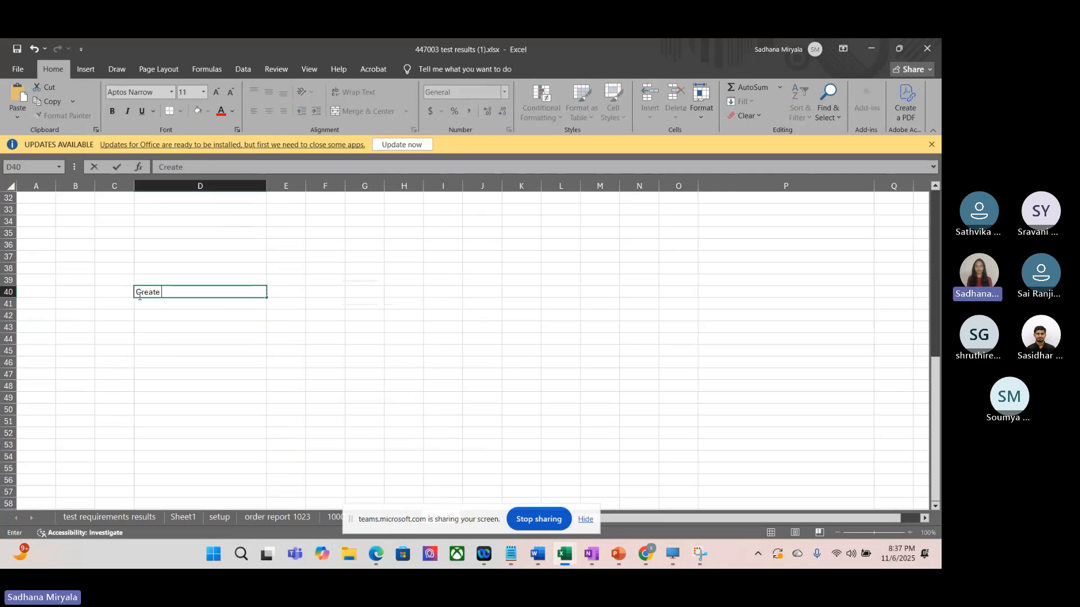
pyautogui.write(' a new change request t')
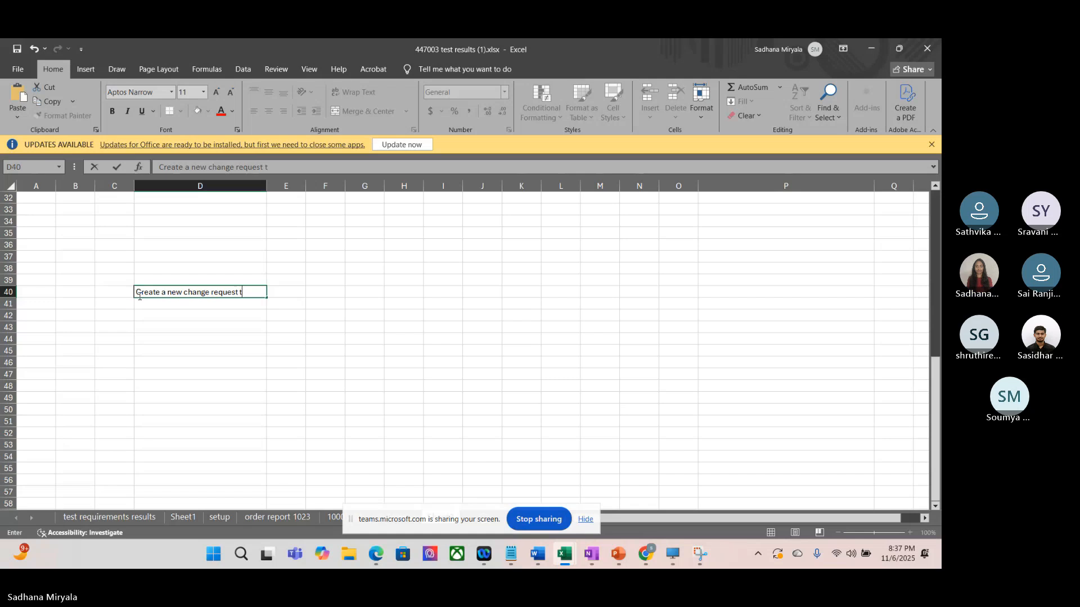
pyautogui.write('ype')
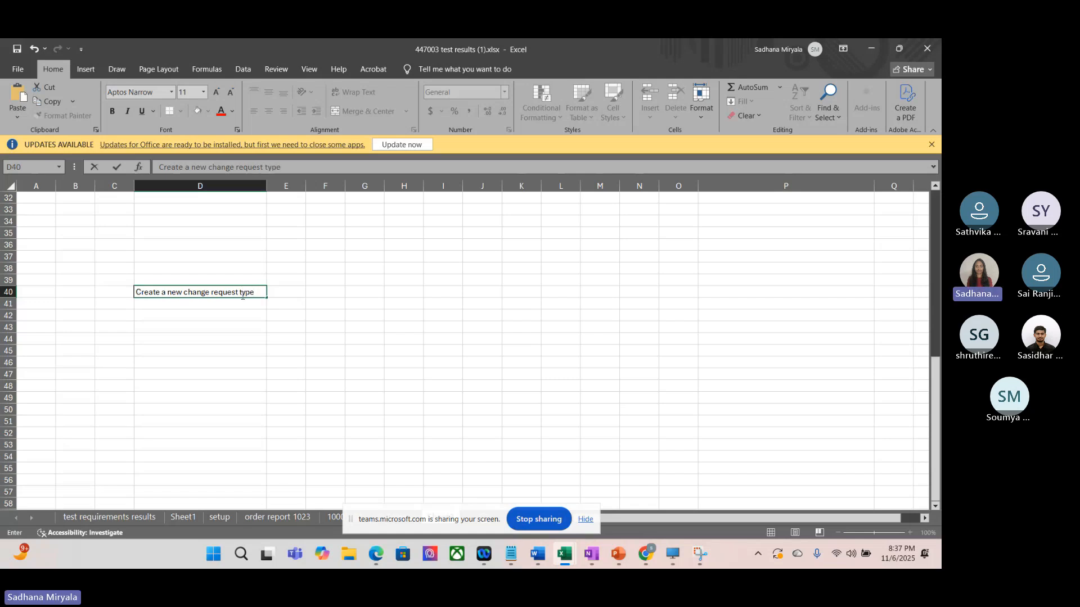
pyautogui.write('. For')
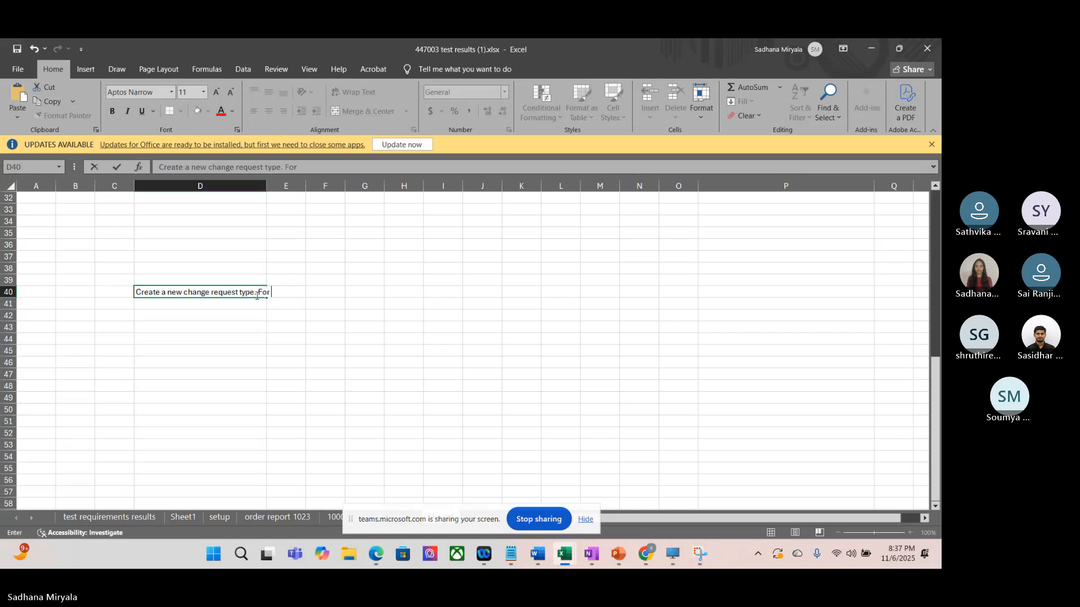
pyautogui.write(' this CR t')
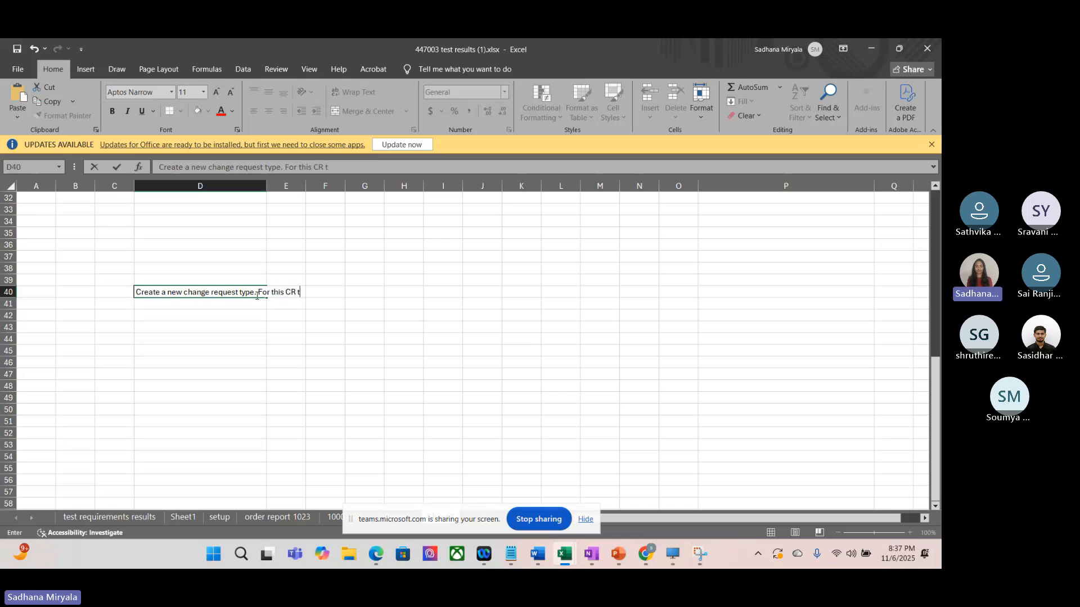
pyautogui.write('ype create De')
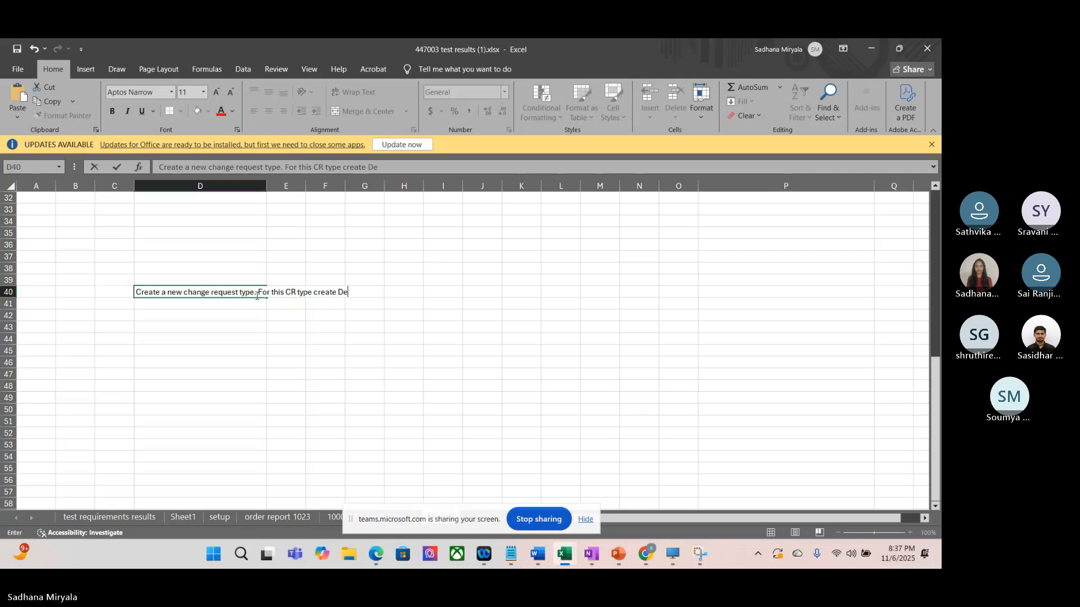
pyautogui.write('cision tables')
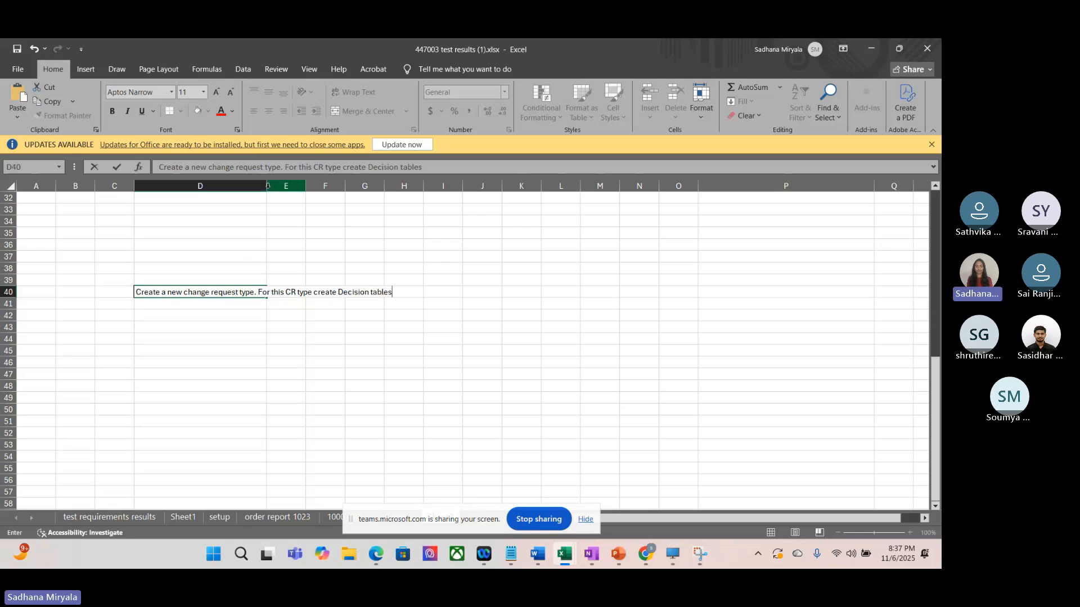
pyautogui.click(309, 247)
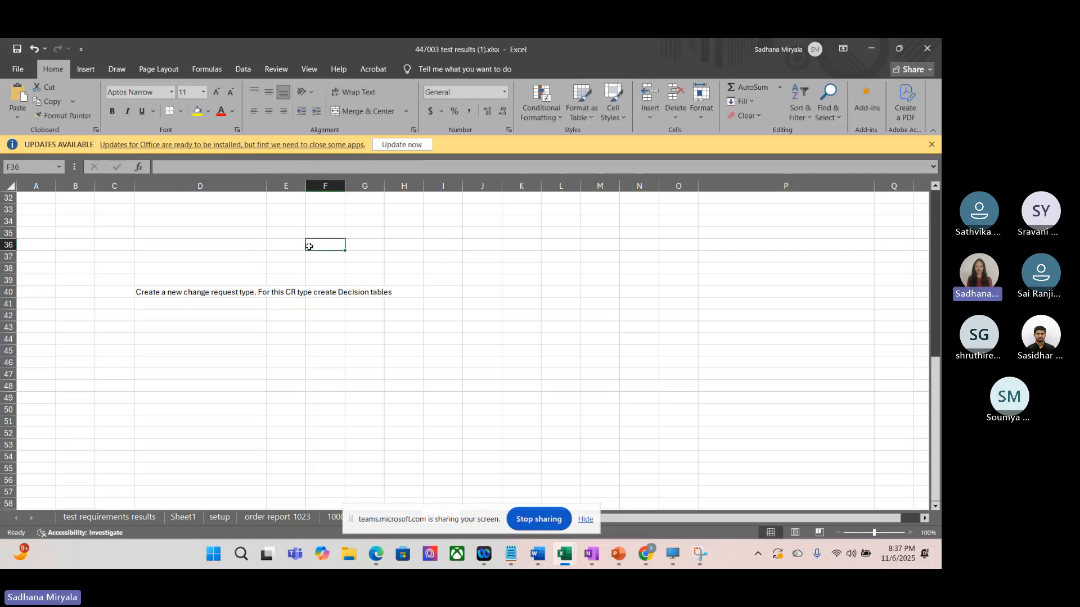
# Step: Fit column D's width to its text and enter "2 level sequential workflow" in cell D41
pyautogui.doubleClick(266, 186)
pyautogui.click(357, 307)
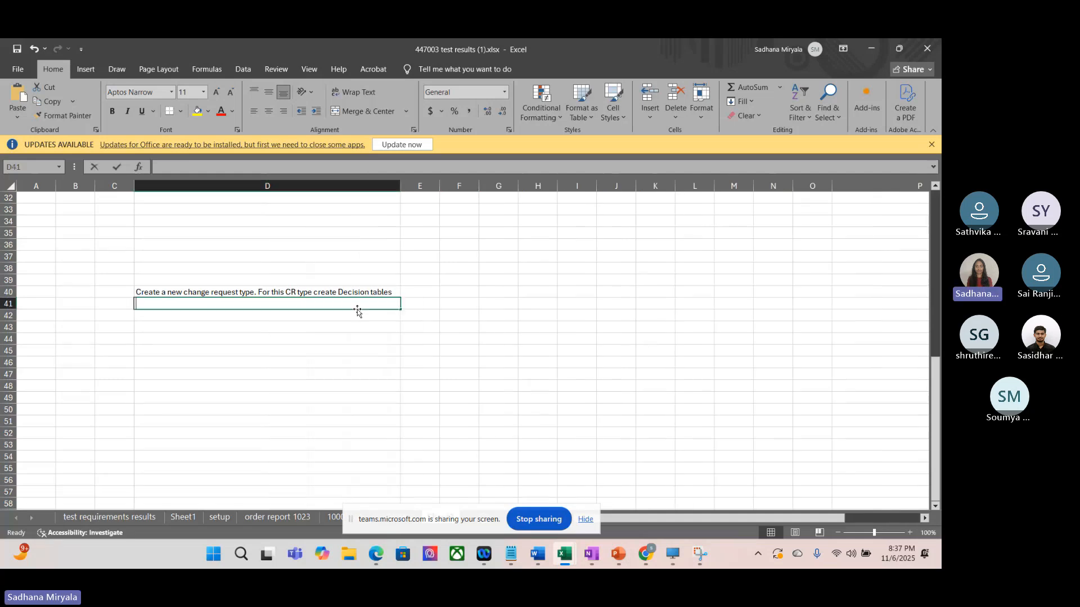
pyautogui.write('@lev')
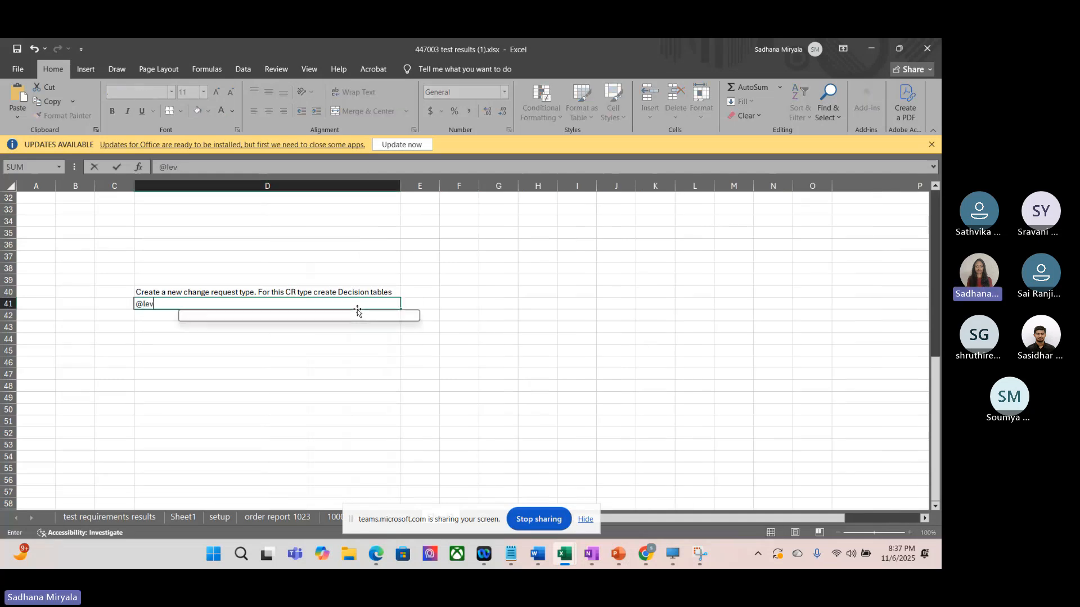
pyautogui.press('BackSpace')
pyautogui.press('BackSpace')
pyautogui.press('BackSpace')
pyautogui.press('BackSpace')
pyautogui.write('2 l')
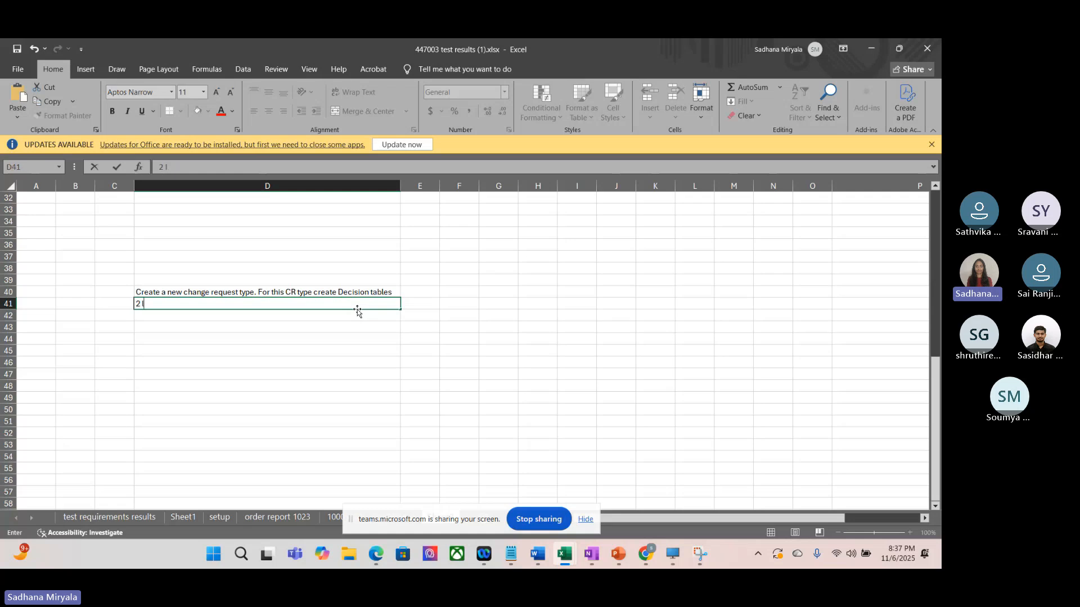
pyautogui.write('evel')
pyautogui.press('BackSpace')
pyautogui.press('BackSpace')
pyautogui.press('BackSpace')
pyautogui.press('BackSpace')
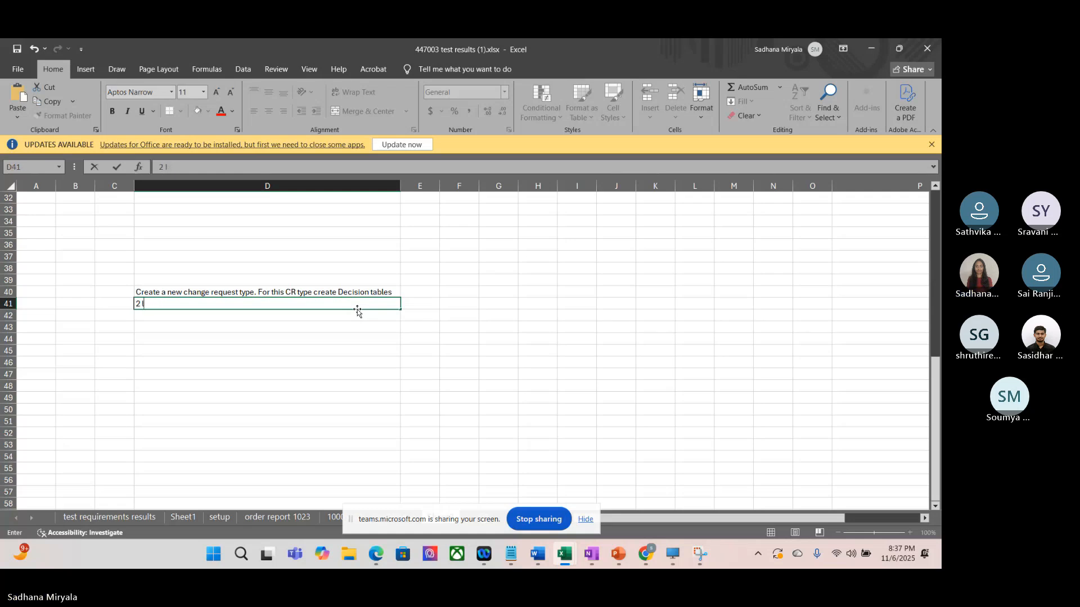
pyautogui.write('evel seques')
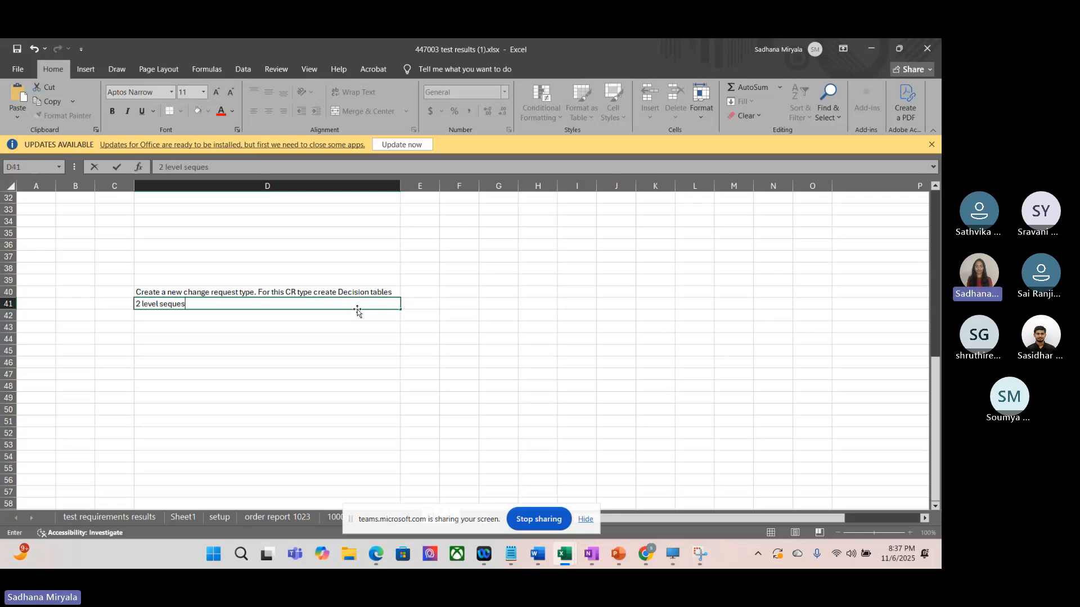
pyautogui.press('BackSpace')
pyautogui.write('ntial wo')
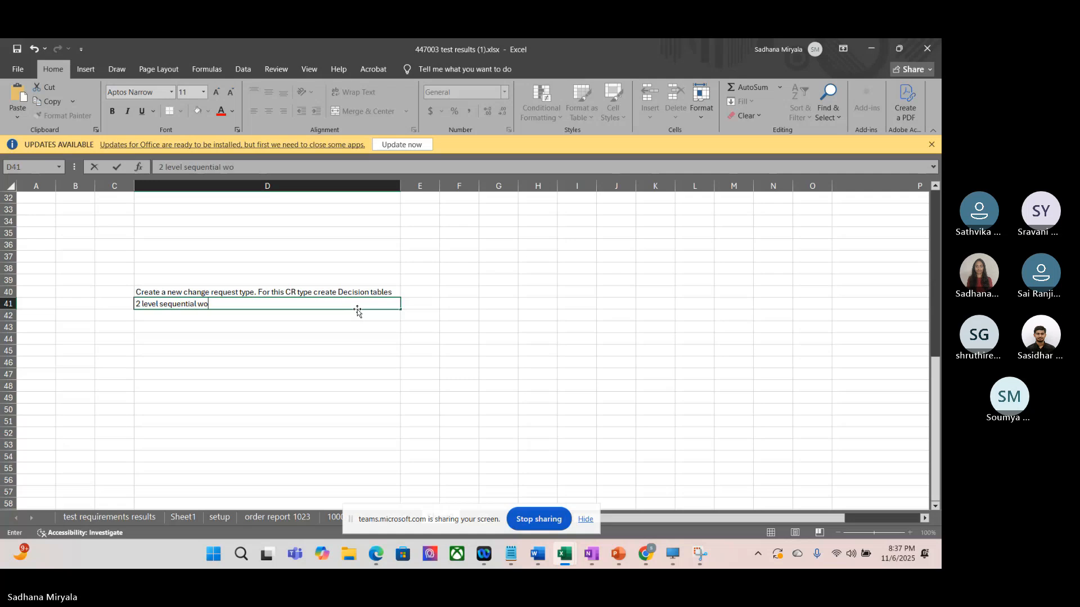
pyautogui.write('rkflow')
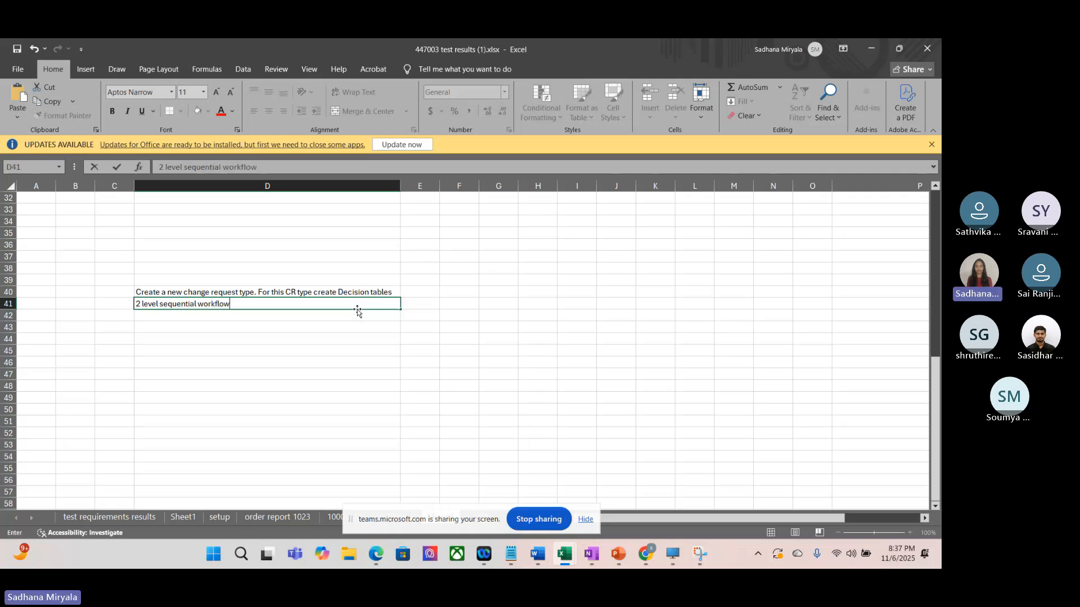
# Step: Copy cells D40:D41 and paste them into a new Teams meeting chat message under the heading "Today's task :"
pyautogui.click(289, 291)
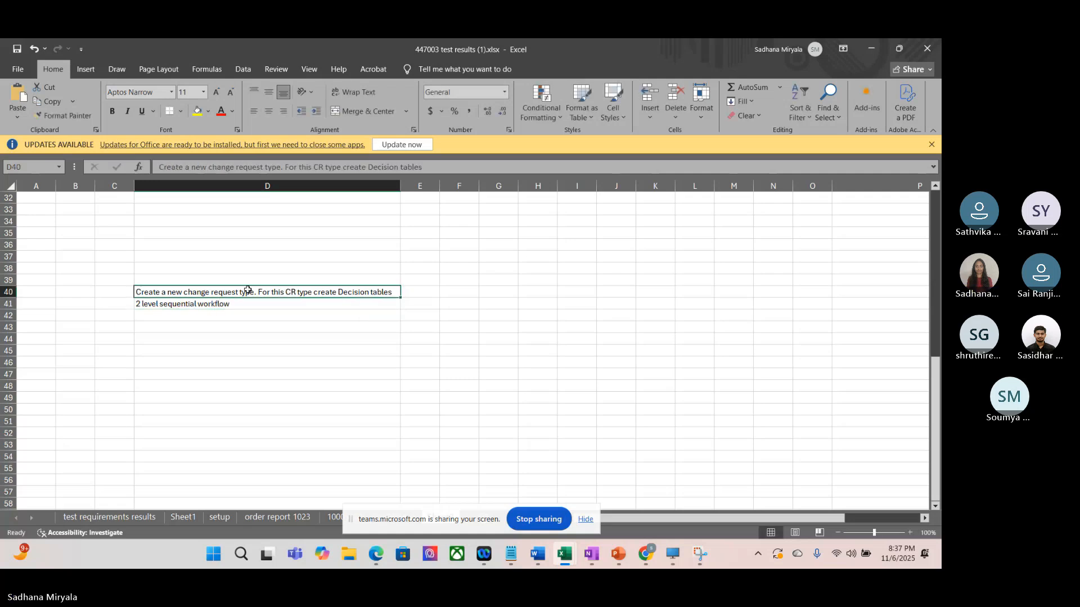
pyautogui.moveTo(247, 295); pyautogui.dragTo(242, 304)
pyautogui.hotkey('ctrl', 'c')
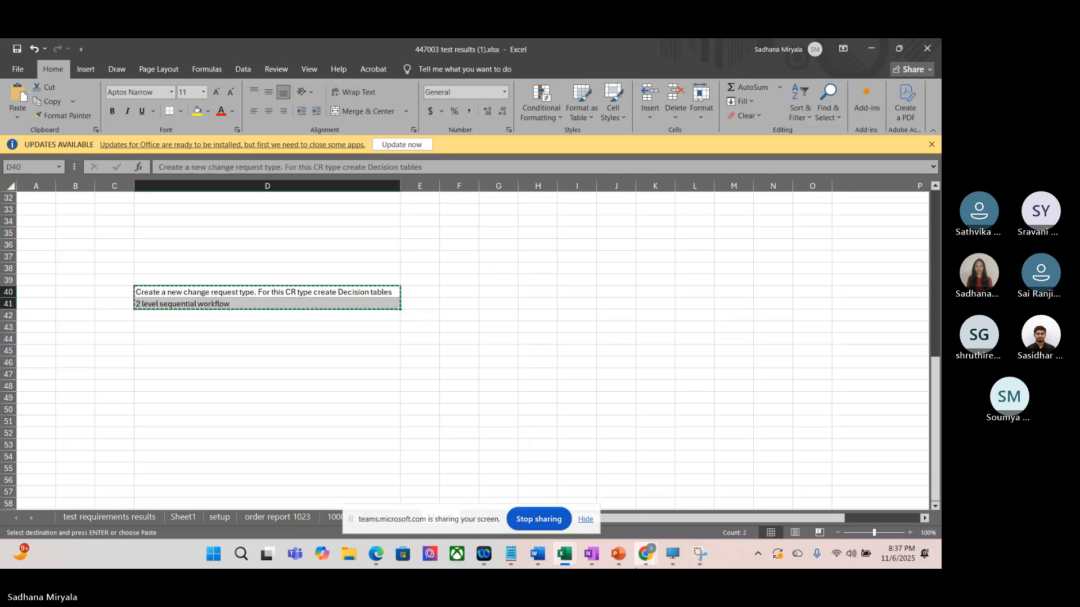
pyautogui.moveTo(647, 559)
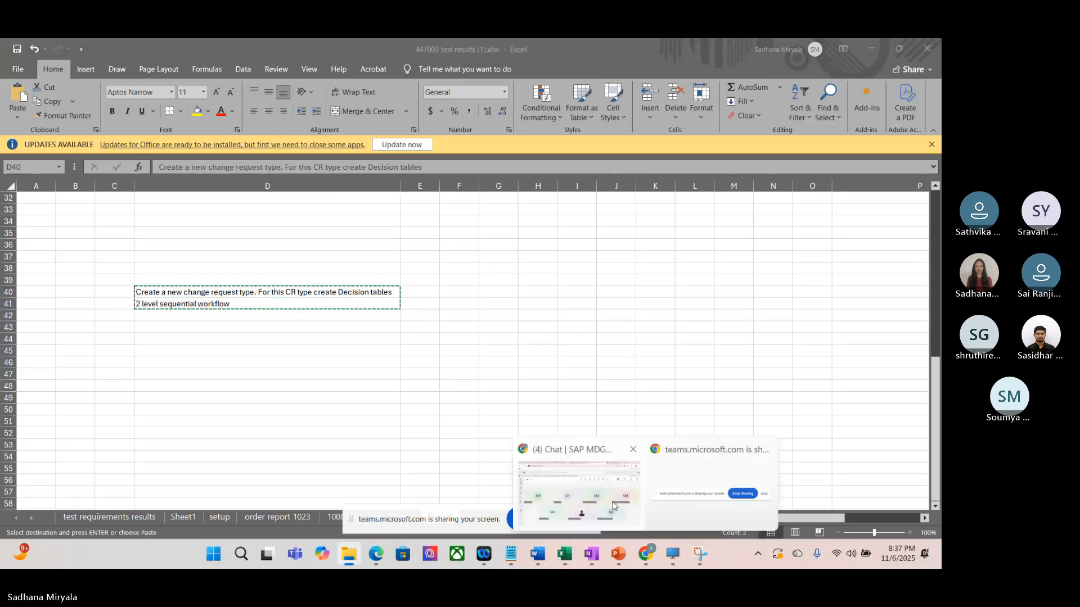
pyautogui.click(613, 505)
pyautogui.click(492, 192)
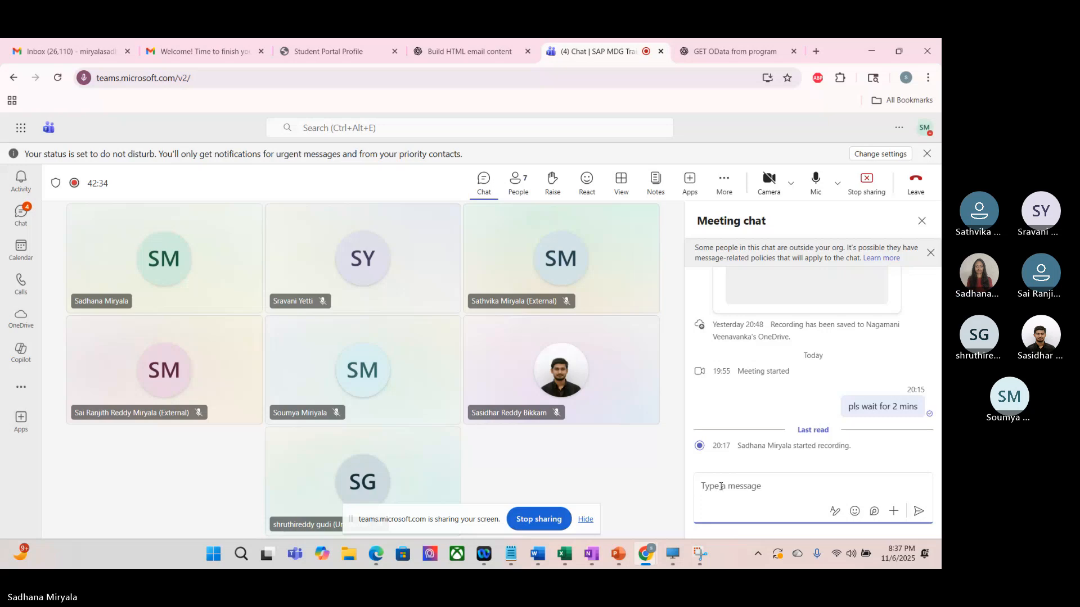
pyautogui.write("Today's task :")
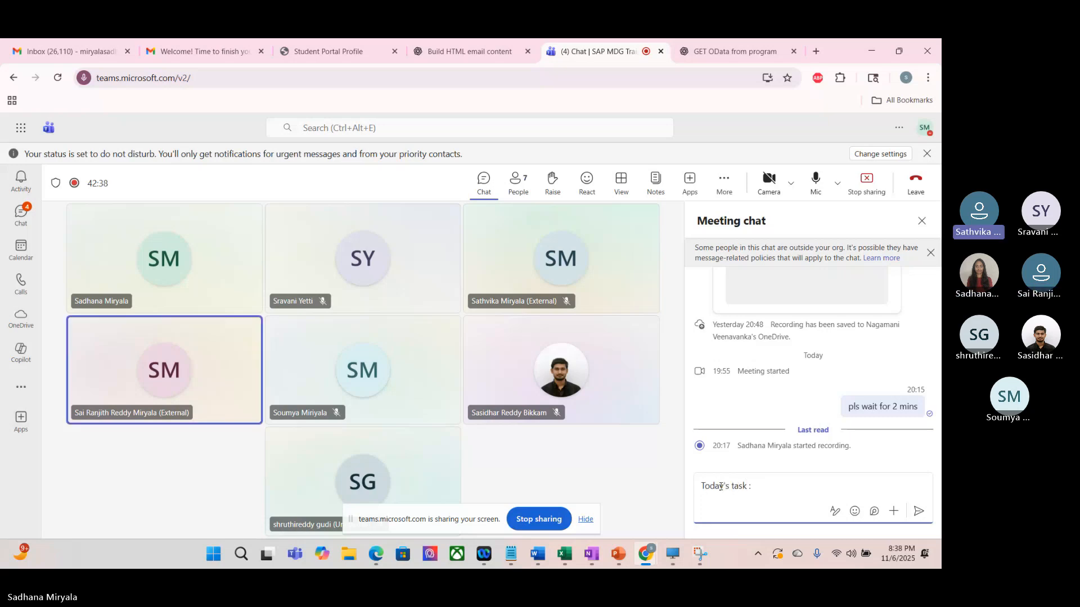
pyautogui.hotkey('ctrl', 'v')
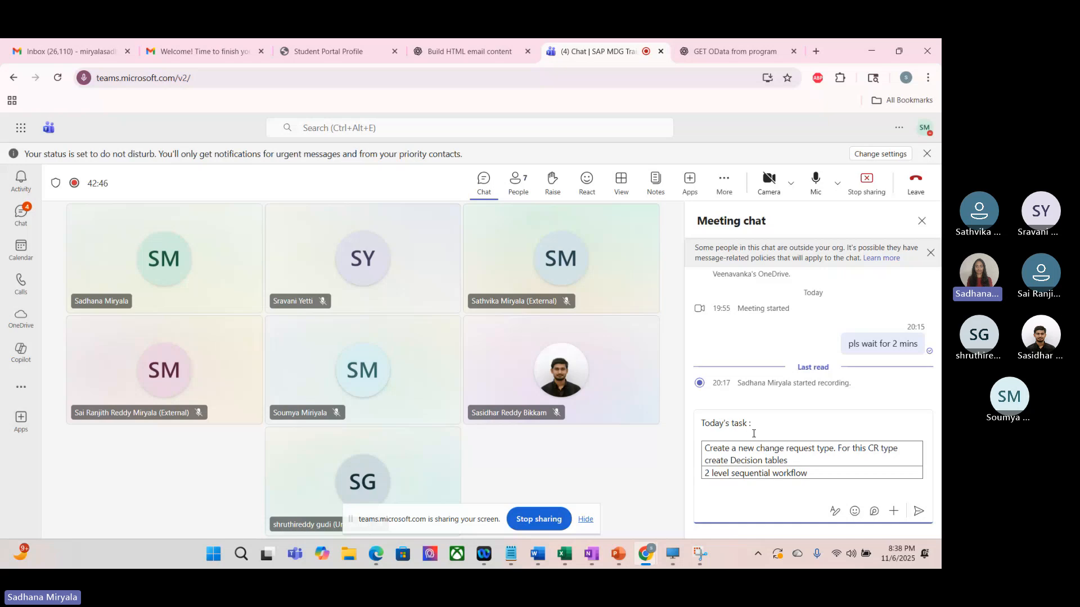
pyautogui.tripleClick(720, 452)
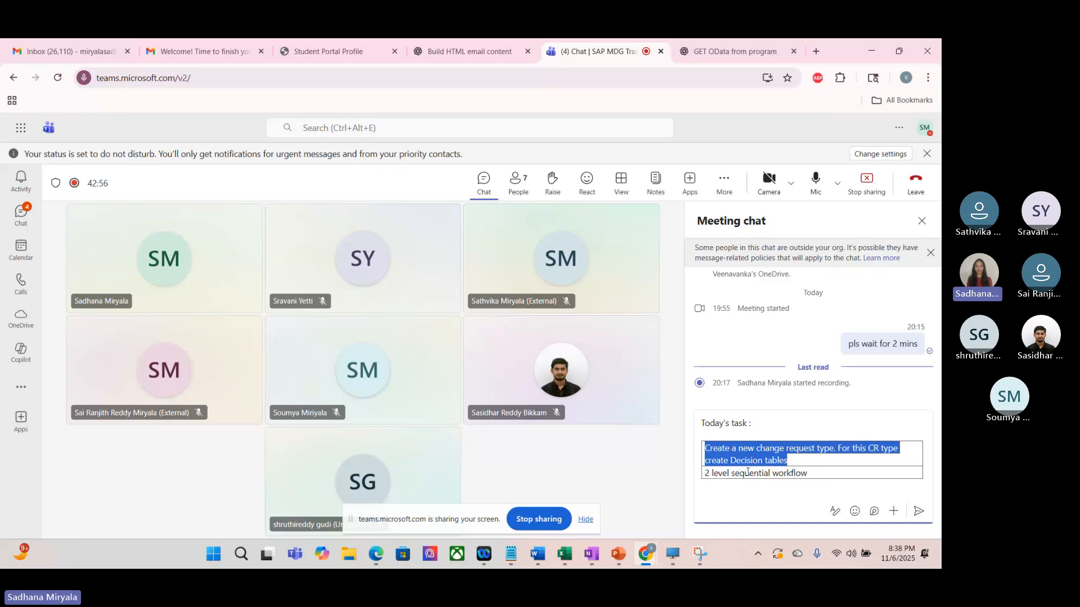
pyautogui.click(770, 460)
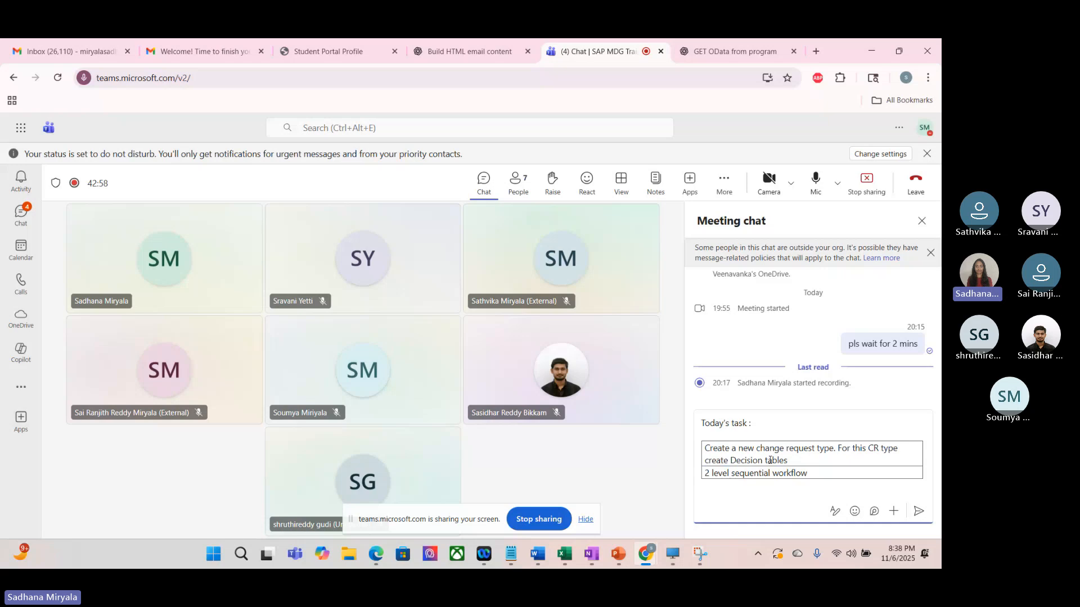
pyautogui.click(567, 564)
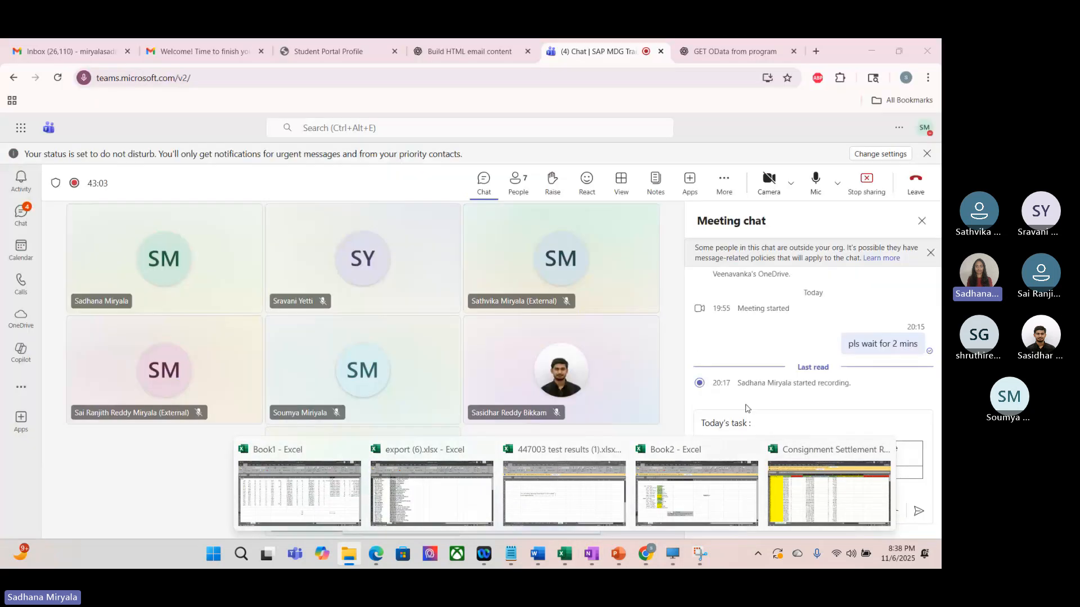
pyautogui.click(776, 493)
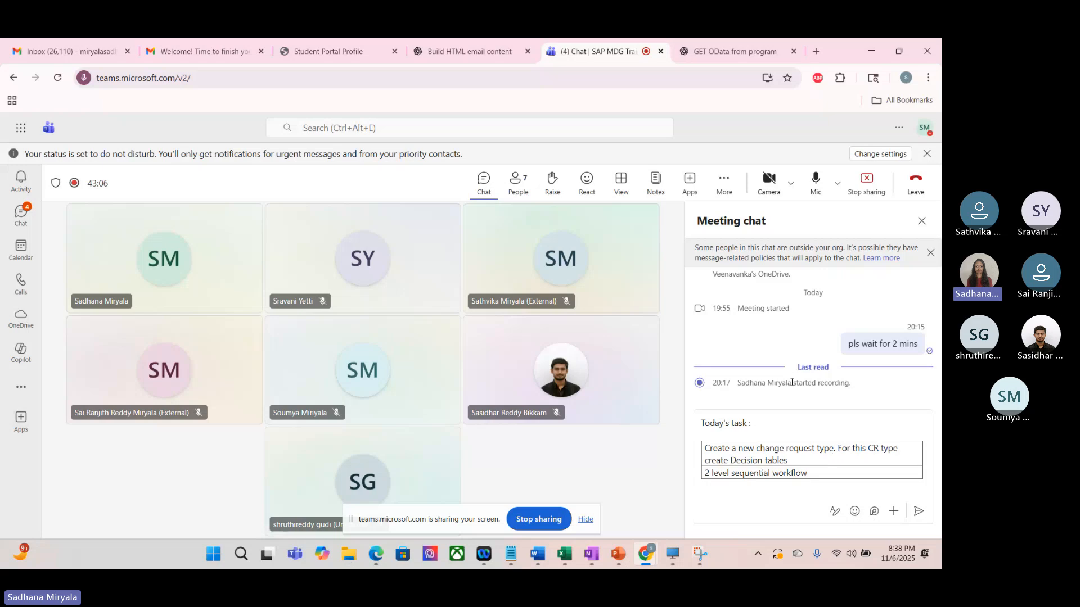
# Step: Stop the Teams meeting's recording and transcription
pyautogui.click(725, 187)
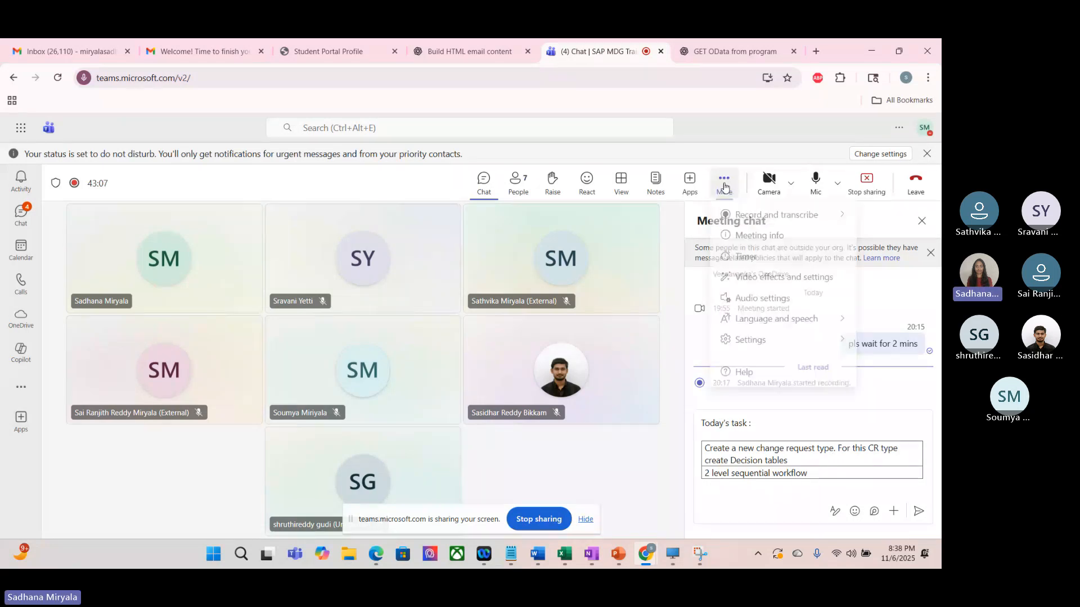
pyautogui.moveTo(767, 218)
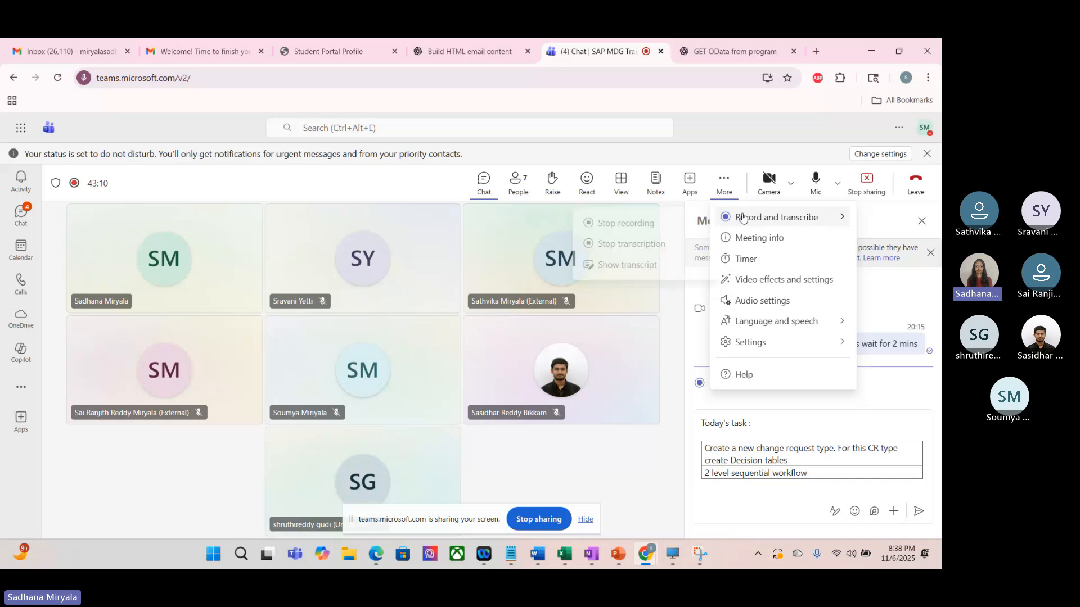
pyautogui.click(625, 223)
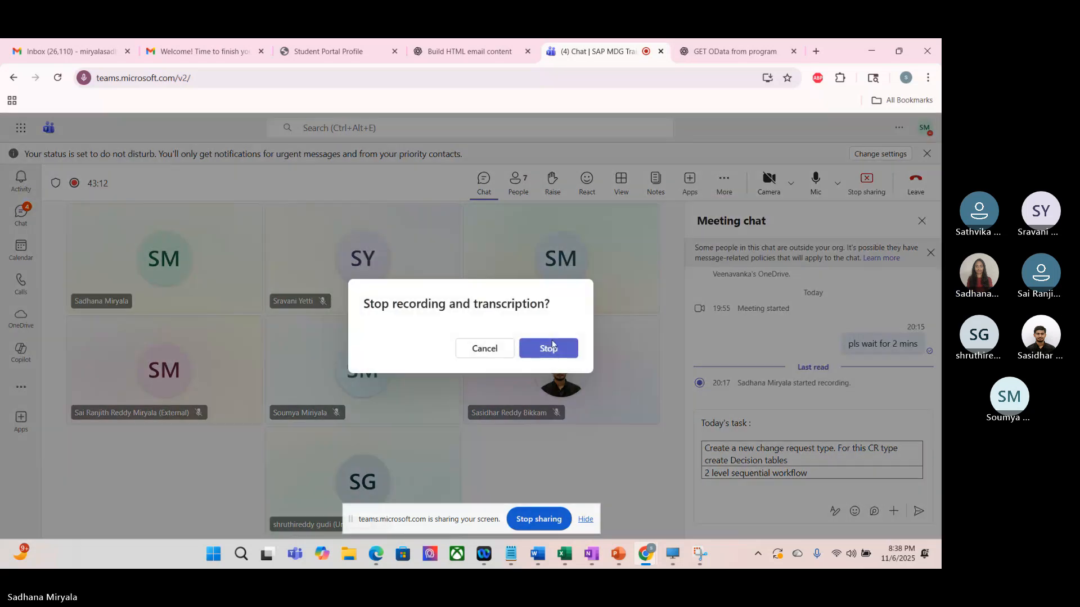